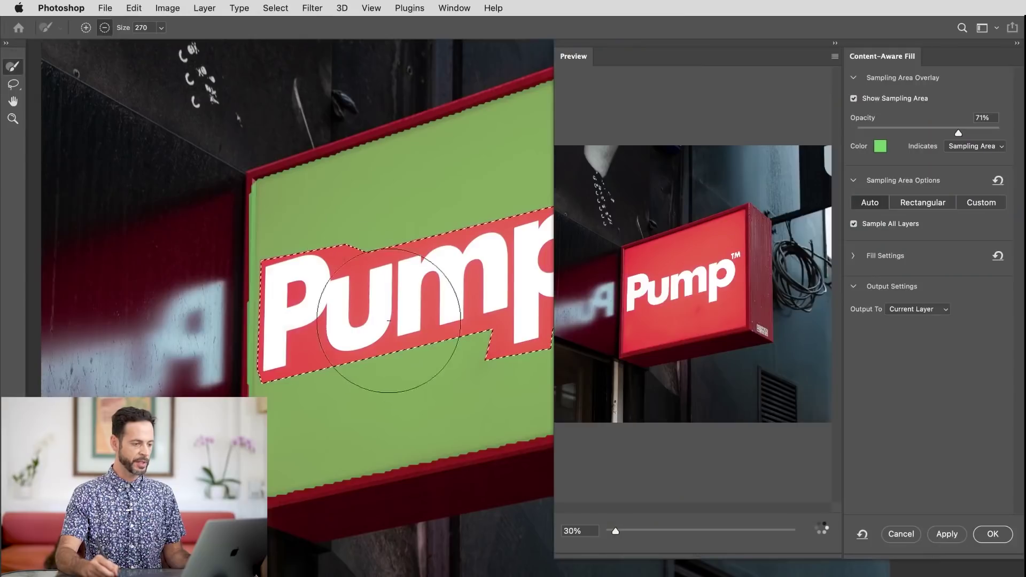
# Apply Content-Aware Fill over the selected Pump lettering, output to the current layer, deselect, and compare Layer 1 hidden and shown
pyautogui.scroll(3, 672, 298)
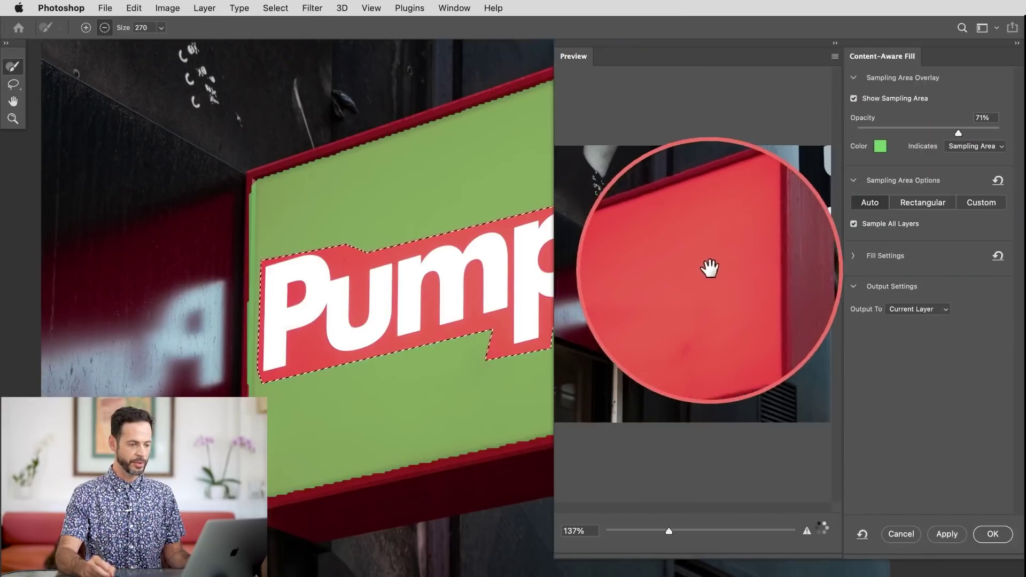
pyautogui.scroll(-5, 695, 261)
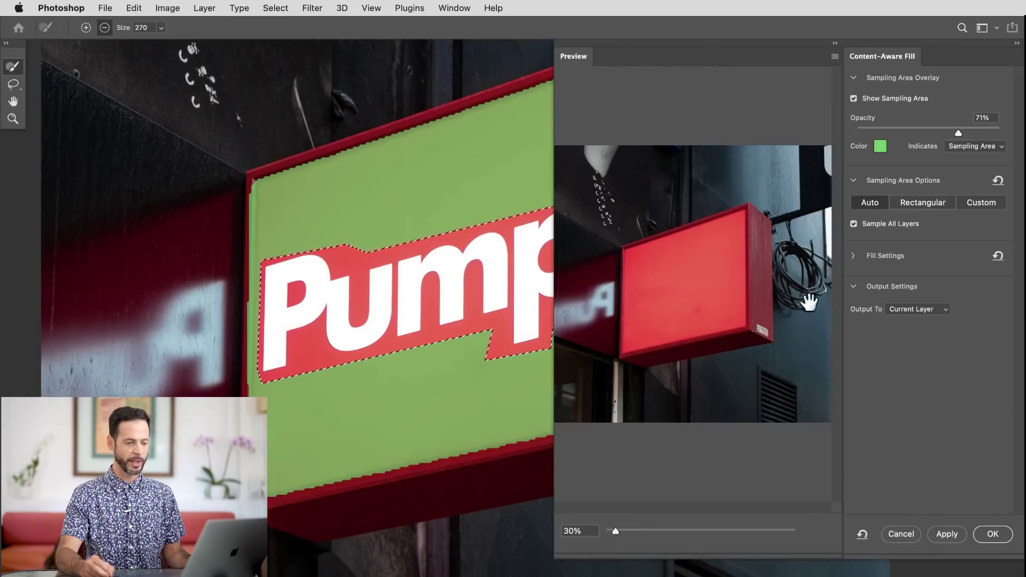
pyautogui.click(906, 311)
pyautogui.click(906, 311)
pyautogui.click(986, 535)
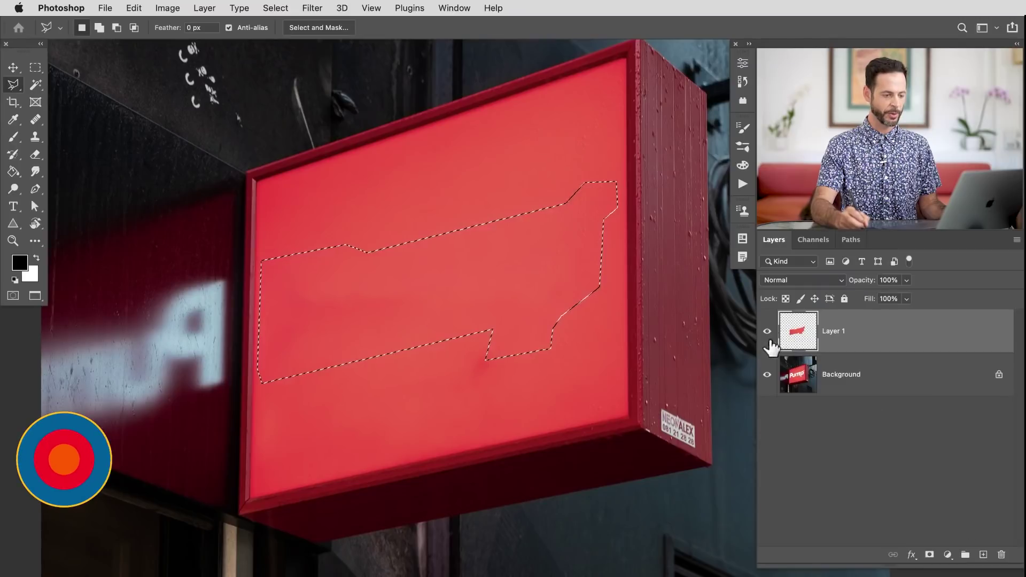
pyautogui.press('super+d')
pyautogui.click(768, 334)
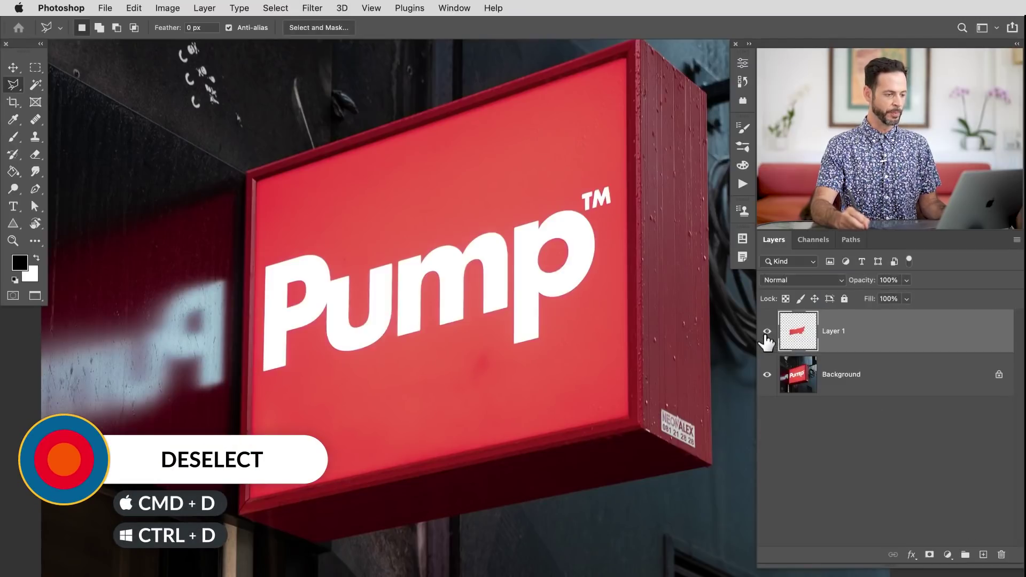
# On a new layer, select the blurred letter reflection on the dark red wall beside the sign with the Polygonal Lasso
pyautogui.moveTo(222, 402); pyautogui.dragTo(314, 391)
pyautogui.press('alt+shift+super+n')
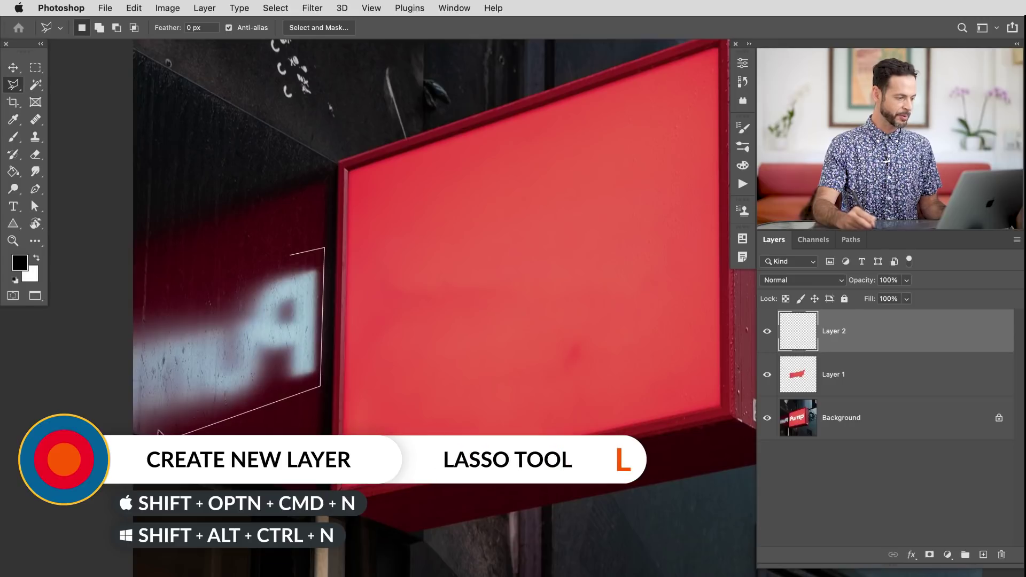
pyautogui.click(206, 272)
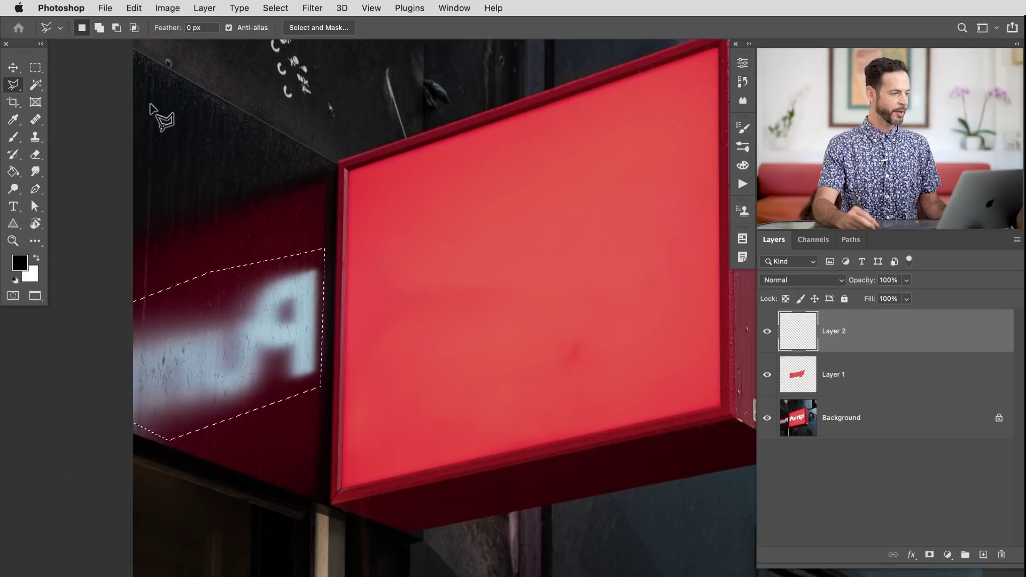
# Remove the selected letter reflection with Content-Aware Fill, output to the current layer
pyautogui.click(134, 8)
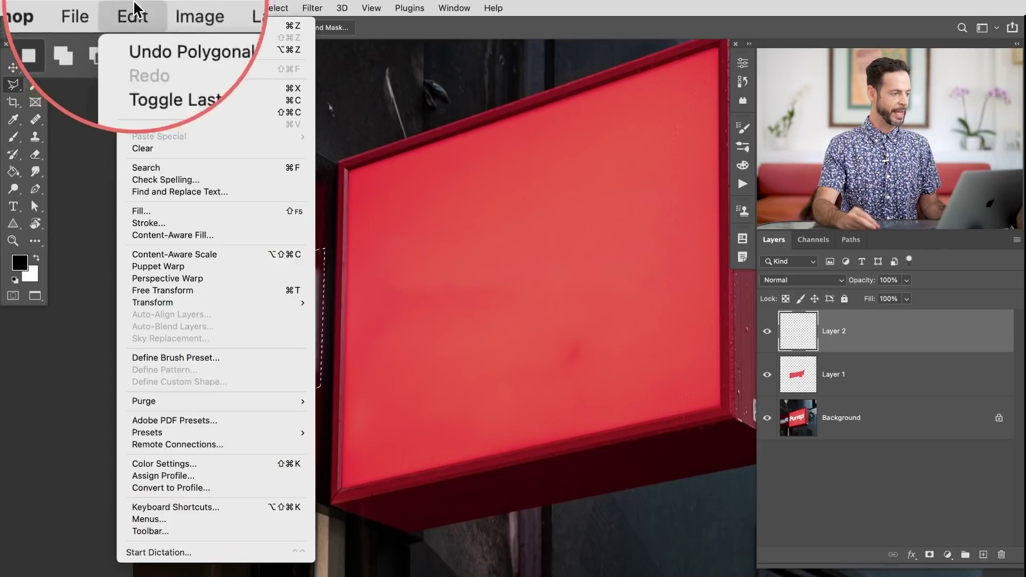
pyautogui.click(182, 235)
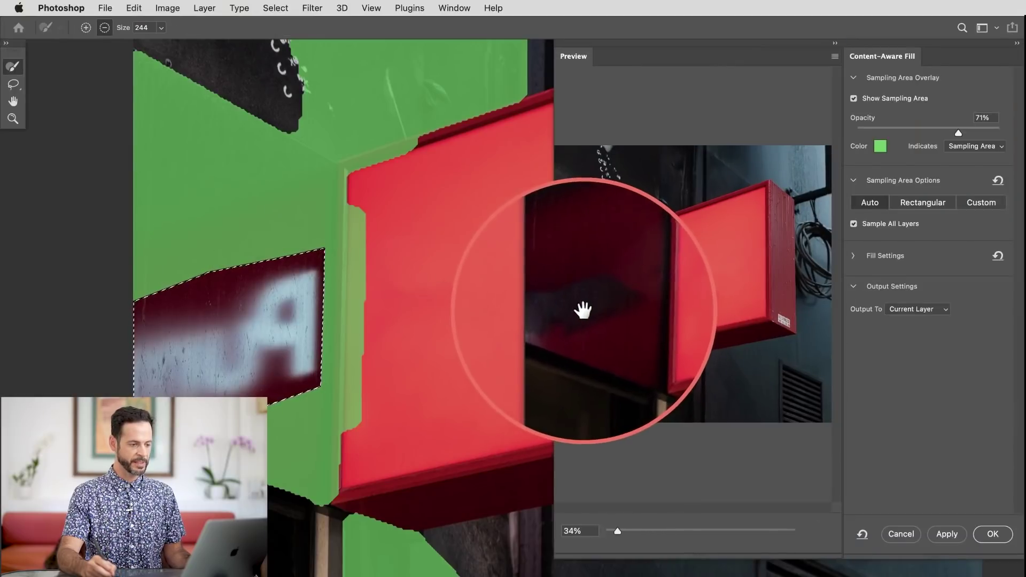
pyautogui.click(994, 535)
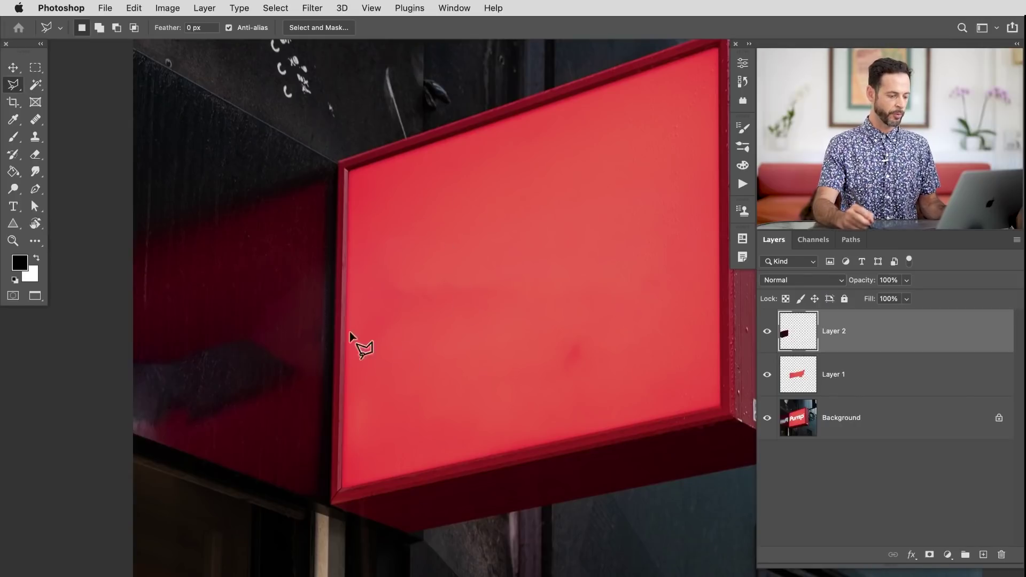
# On another new layer, clone clean dark red wall texture over the smudge left by the reflection fill, using the Clone Stamp
pyautogui.press('super+shift+alt+n')
pyautogui.press('s')
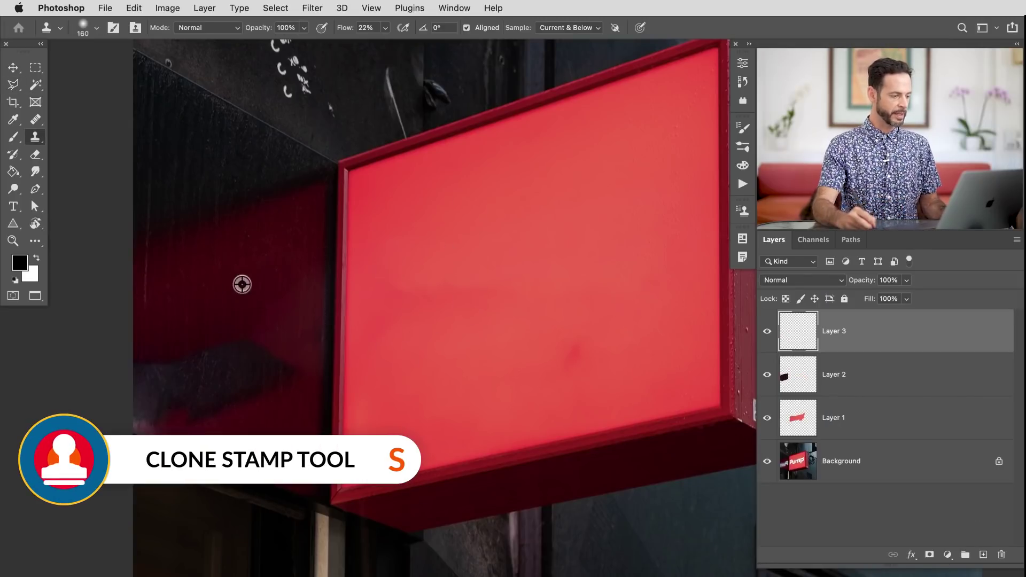
pyautogui.moveTo(230, 304); pyautogui.dragTo(247, 305)
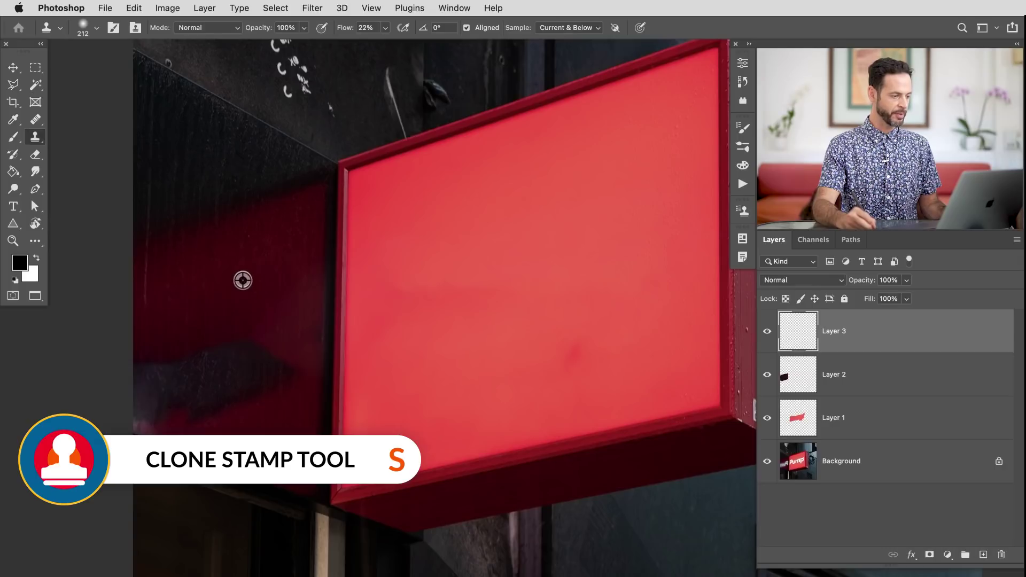
pyautogui.keyDown('alt'); pyautogui.click(245, 290); pyautogui.keyUp('alt')
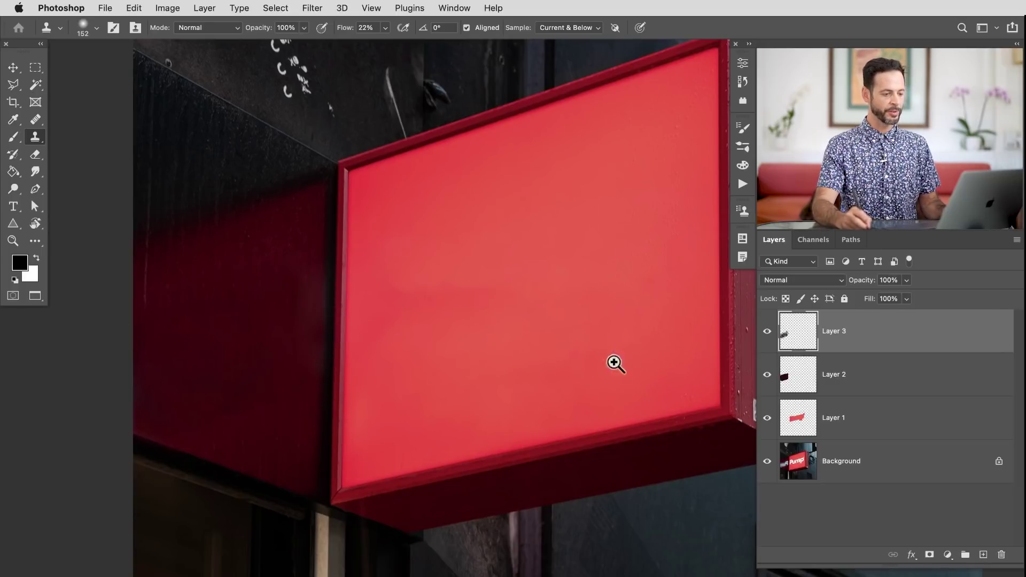
# Group the three retouching layers, Layer 1 to Layer 3, above the Background
pyautogui.scroll(-3, 613, 360)
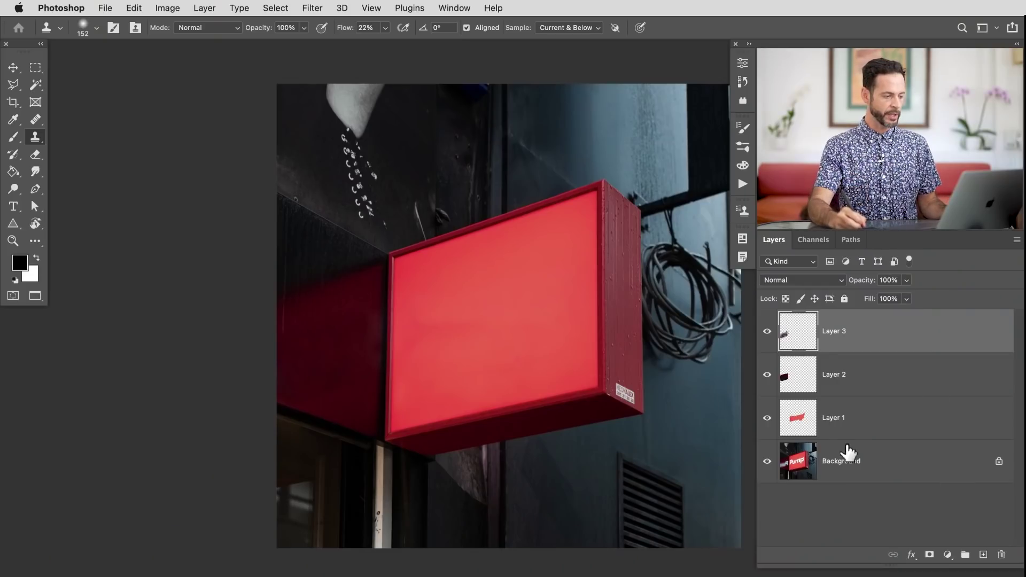
pyautogui.keyDown('shift'); pyautogui.click(861, 421); pyautogui.keyUp('shift')
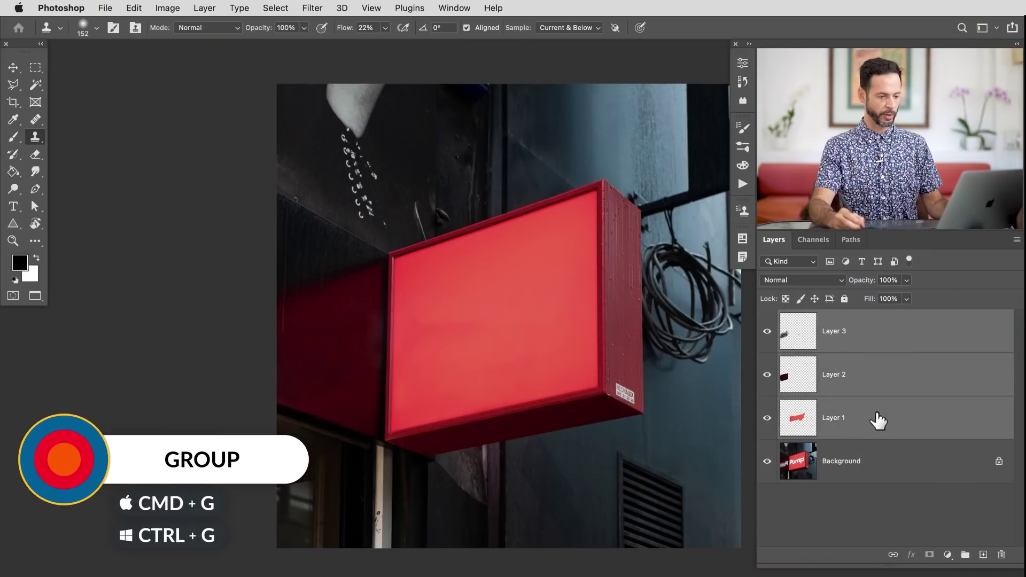
pyautogui.press('super+g')
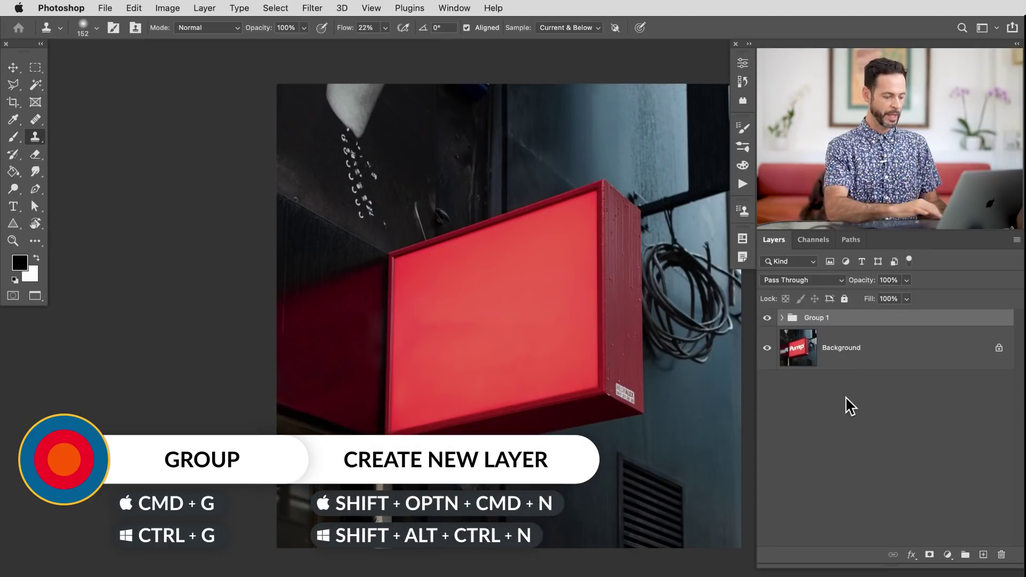
# On a new layer above the group, outline the sign's blank front face along its inner frame edges with the Polygonal Lasso Tool
pyautogui.press('alt+shift+super+n')
pyautogui.click(465, 293)
pyautogui.click(524, 299)
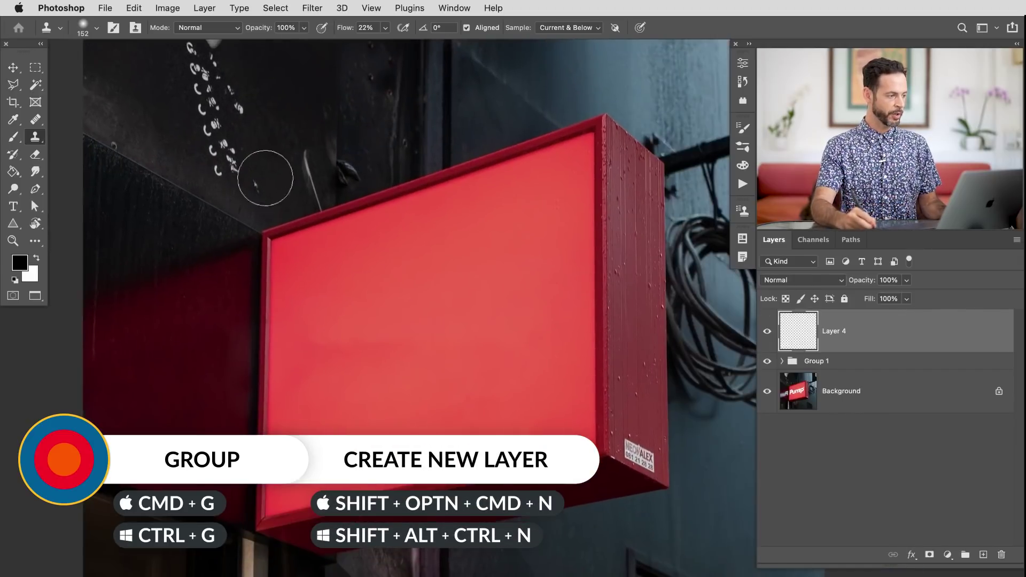
pyautogui.click(10, 87)
pyautogui.rightClick(8, 89)
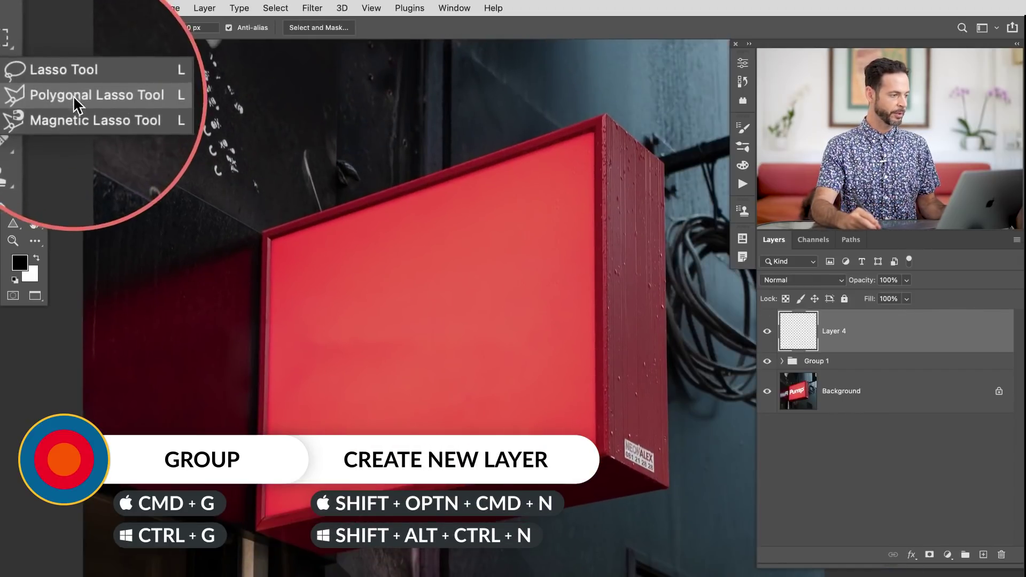
pyautogui.click(73, 98)
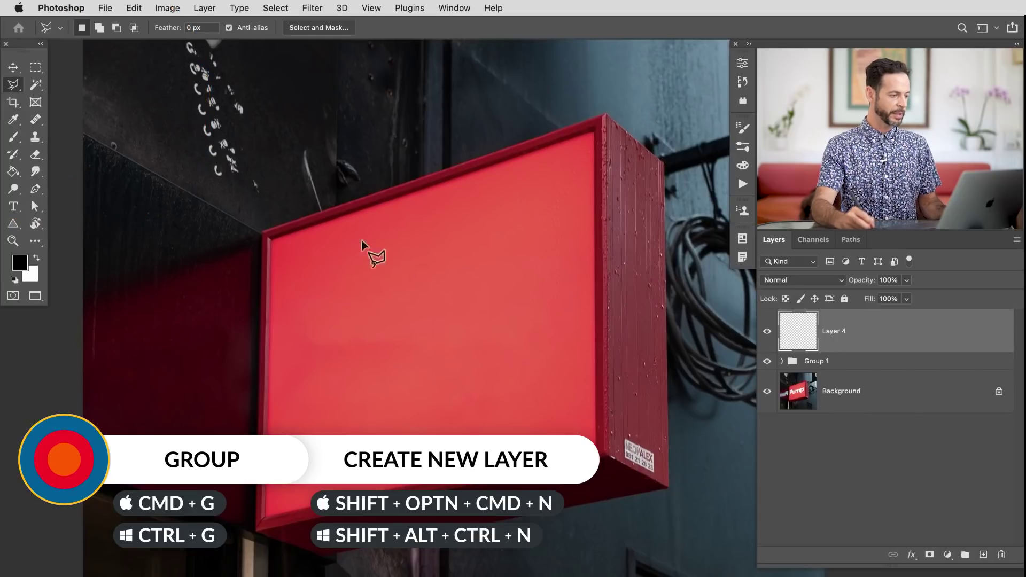
pyautogui.moveTo(291, 250)
pyautogui.mouseDown()
pyautogui.moveTo(323, 240)
pyautogui.moveTo(281, 244)
pyautogui.mouseUp()
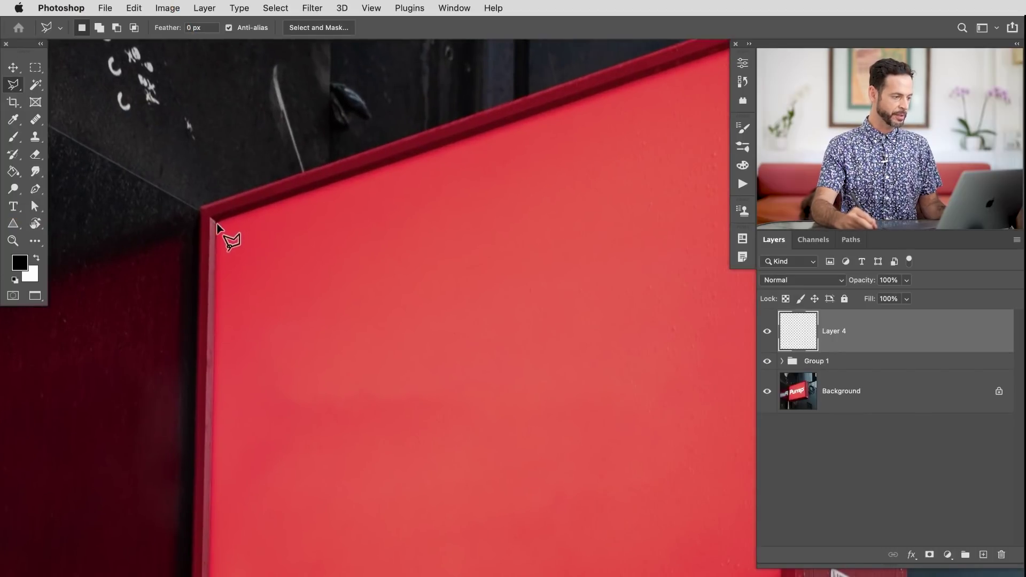
pyautogui.moveTo(530, 186); pyautogui.dragTo(126, 334)
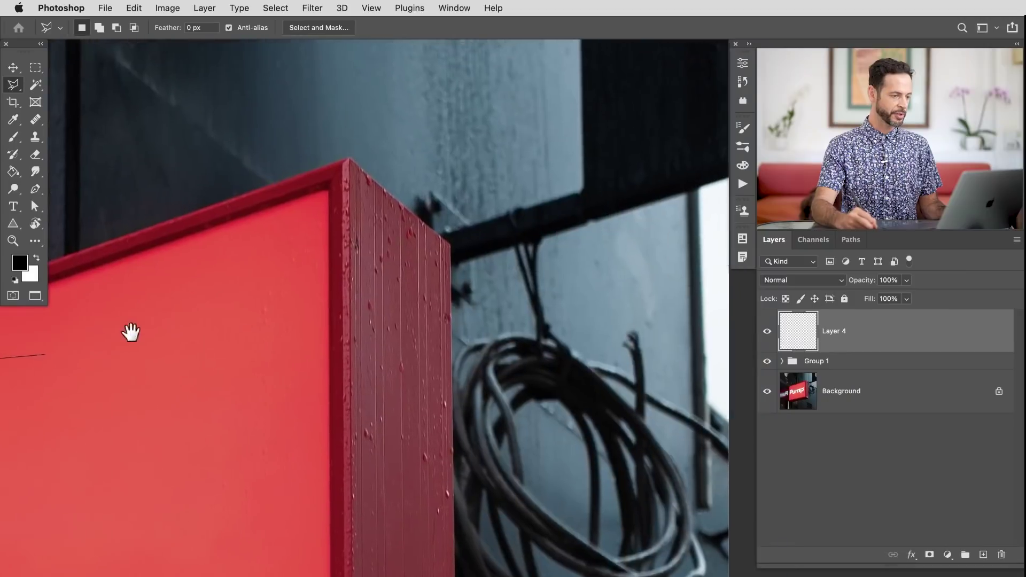
pyautogui.moveTo(341, 201); pyautogui.dragTo(408, 76)
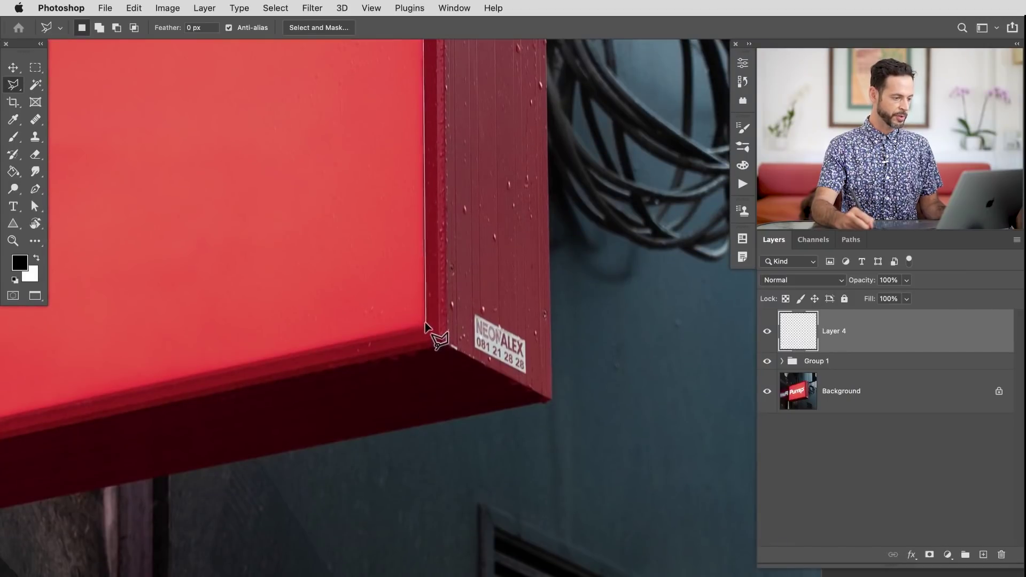
pyautogui.click(424, 323)
pyautogui.moveTo(231, 388); pyautogui.dragTo(577, 345)
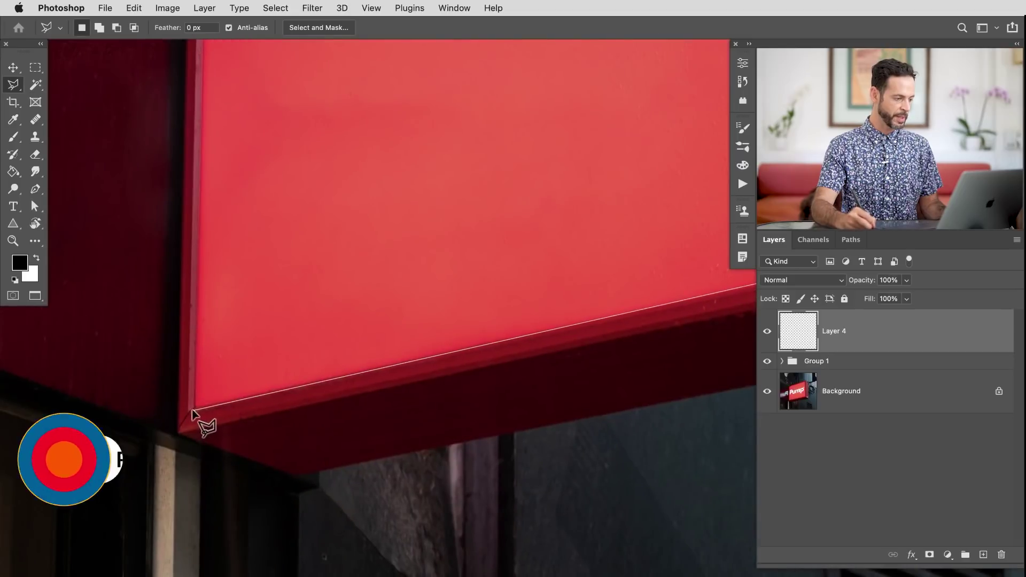
pyautogui.moveTo(222, 75); pyautogui.dragTo(254, 372)
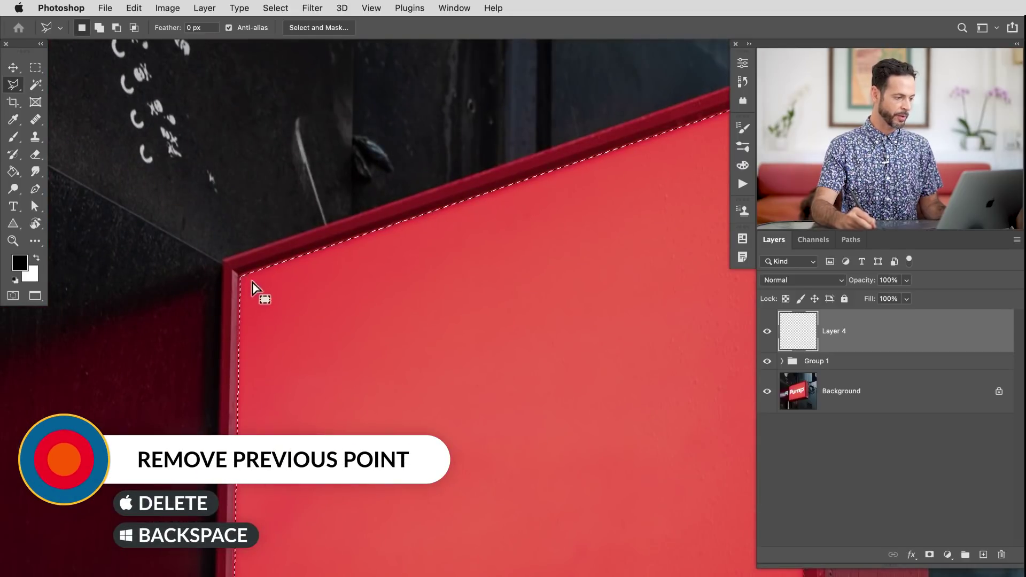
# Fill the selected sign face with White in Normal mode at 100% opacity, and deselect it
pyautogui.moveTo(534, 349); pyautogui.dragTo(456, 367)
pyautogui.moveTo(513, 394); pyautogui.dragTo(443, 370)
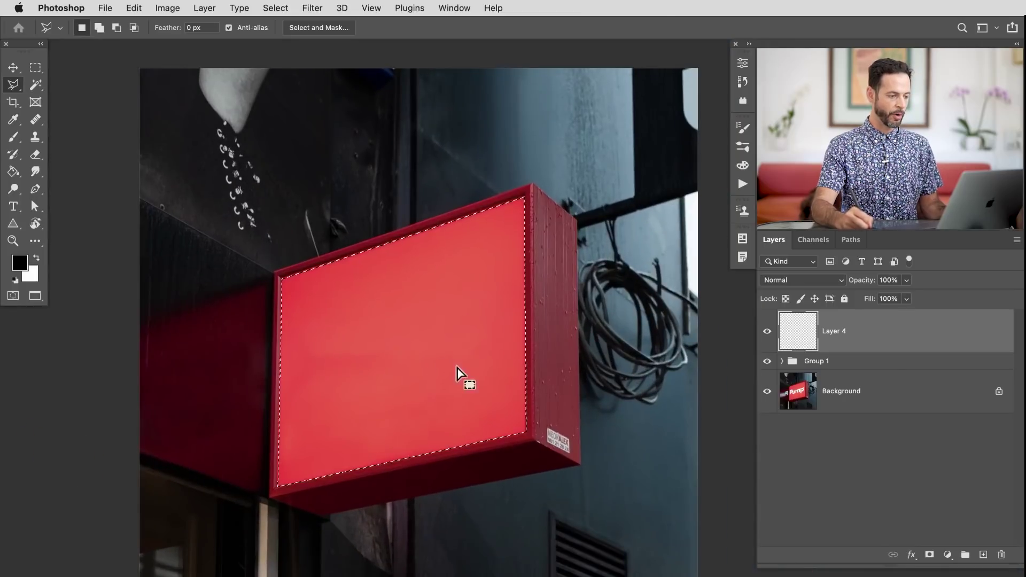
pyautogui.click(134, 8)
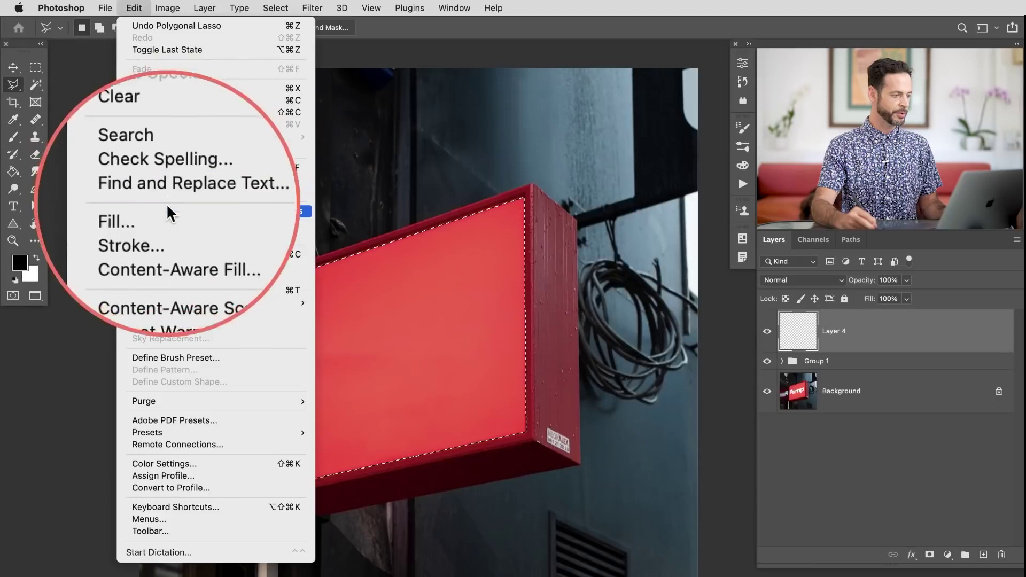
pyautogui.click(165, 213)
pyautogui.click(272, 122)
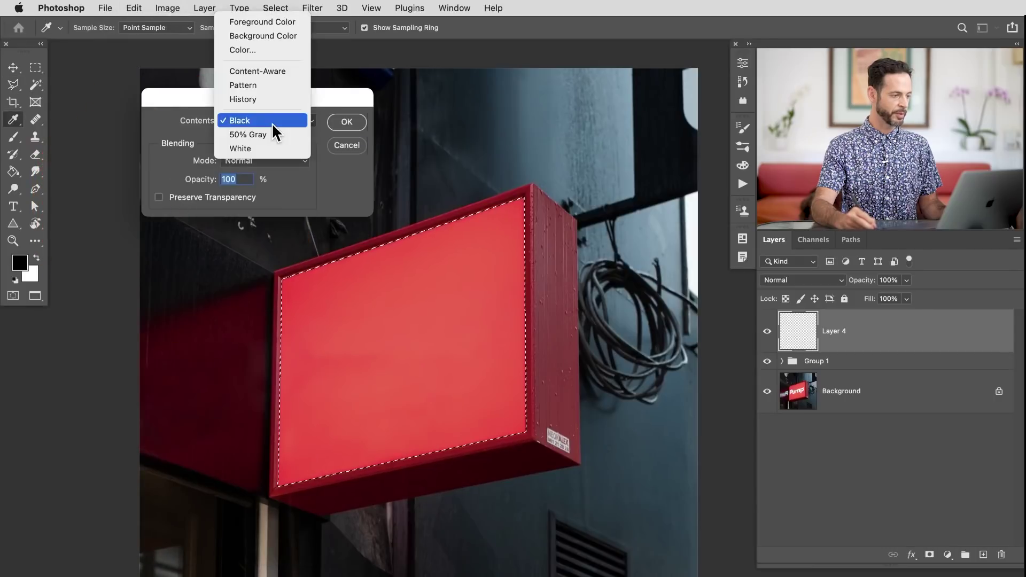
pyautogui.click(273, 145)
pyautogui.click(342, 124)
pyautogui.press('l')
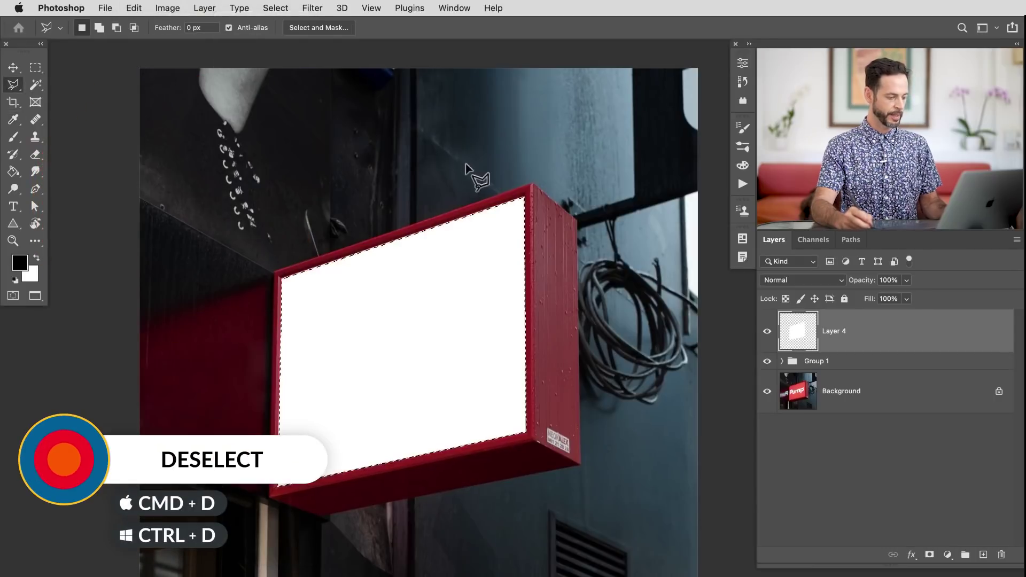
pyautogui.press('super+d')
# Show the rulers and place vertical guides at the white shape's sides and horizontal guides at its upper-right and lower-right corners
pyautogui.press('v')
pyautogui.moveTo(468, 408)
pyautogui.mouseDown()
pyautogui.moveTo(573, 344)
pyautogui.moveTo(481, 408)
pyautogui.mouseUp()
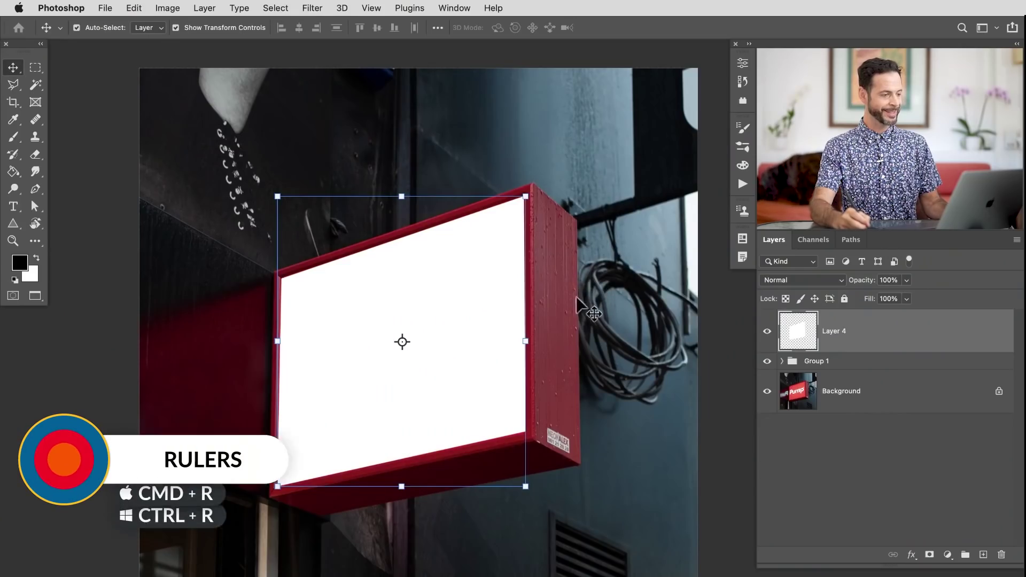
pyautogui.press('super+r')
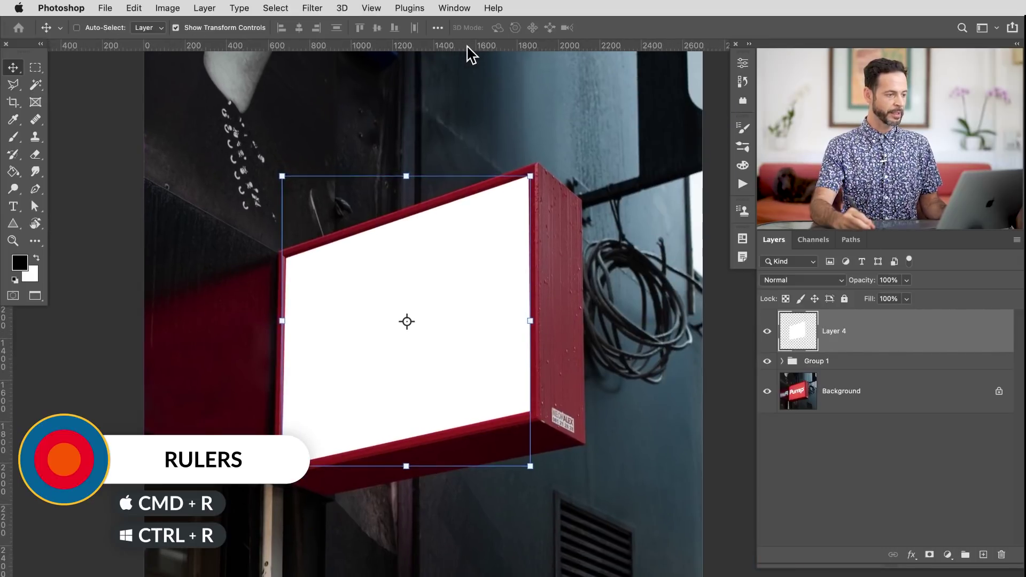
pyautogui.moveTo(467, 48); pyautogui.dragTo(545, 177)
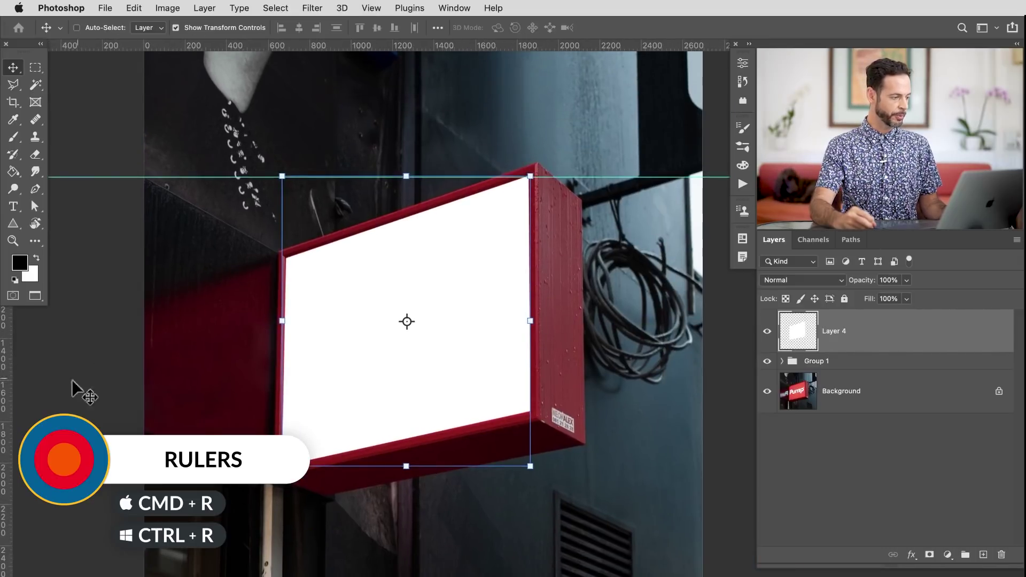
pyautogui.moveTo(202, 427); pyautogui.dragTo(282, 423)
pyautogui.moveTo(524, 46); pyautogui.dragTo(553, 392)
pyautogui.moveTo(212, 428); pyautogui.dragTo(526, 408)
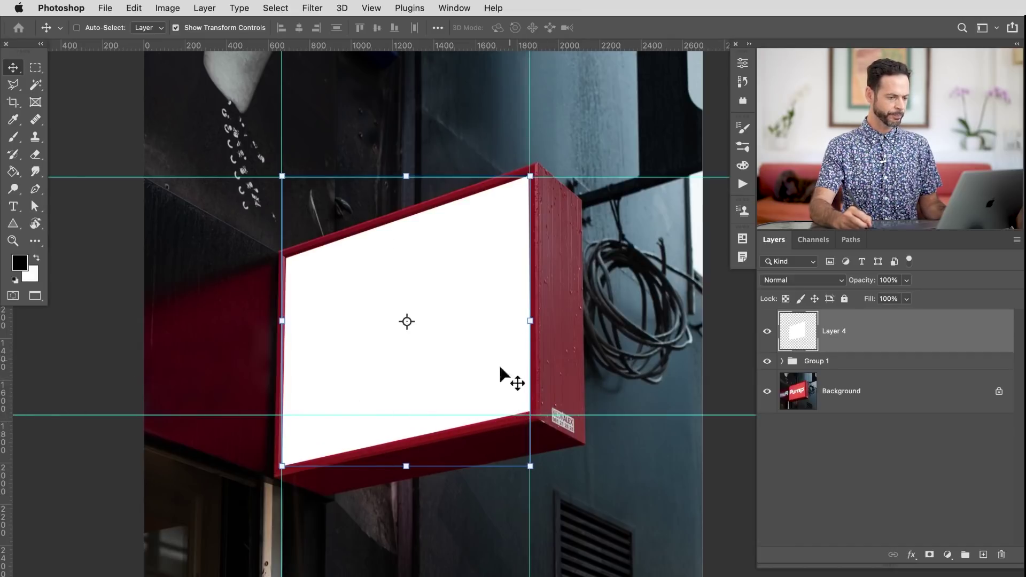
# Skew the white sign shape on Layer 4 by raising its left side until the lower-left corner meets the lower horizontal guide
pyautogui.moveTo(425, 401); pyautogui.dragTo(487, 374)
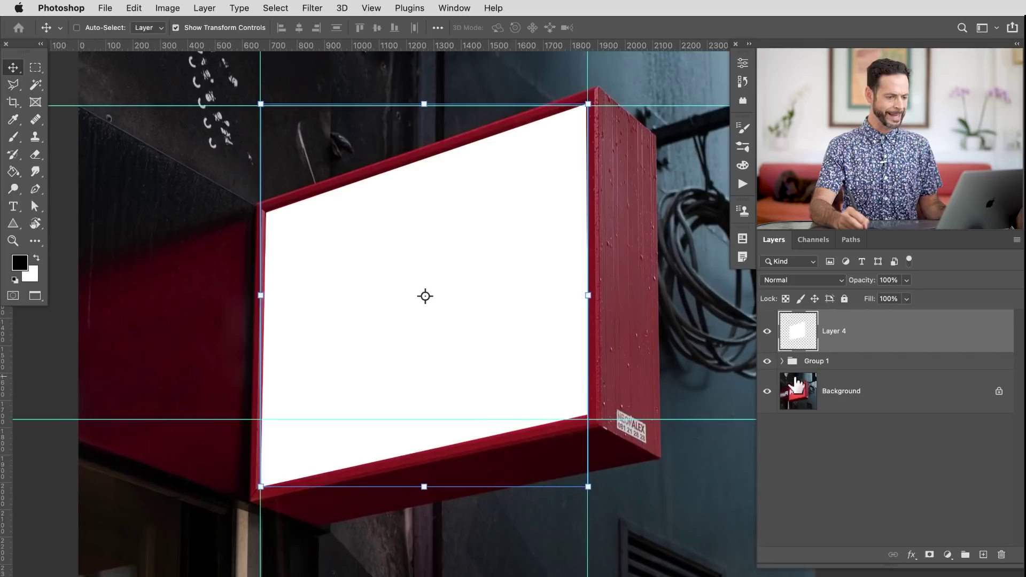
pyautogui.click(768, 331)
pyautogui.click(768, 331)
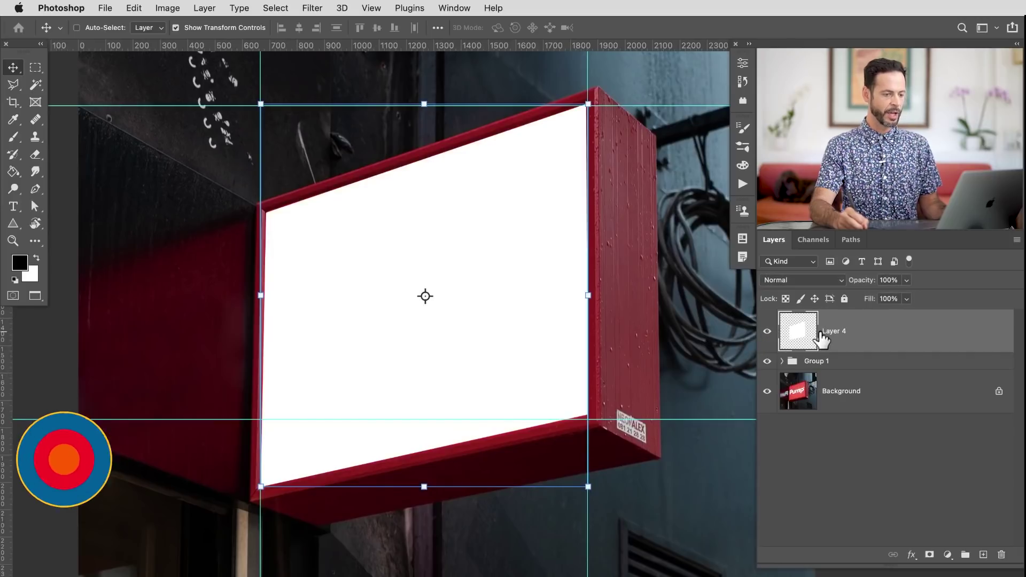
pyautogui.press('super')
pyautogui.press('super+t')
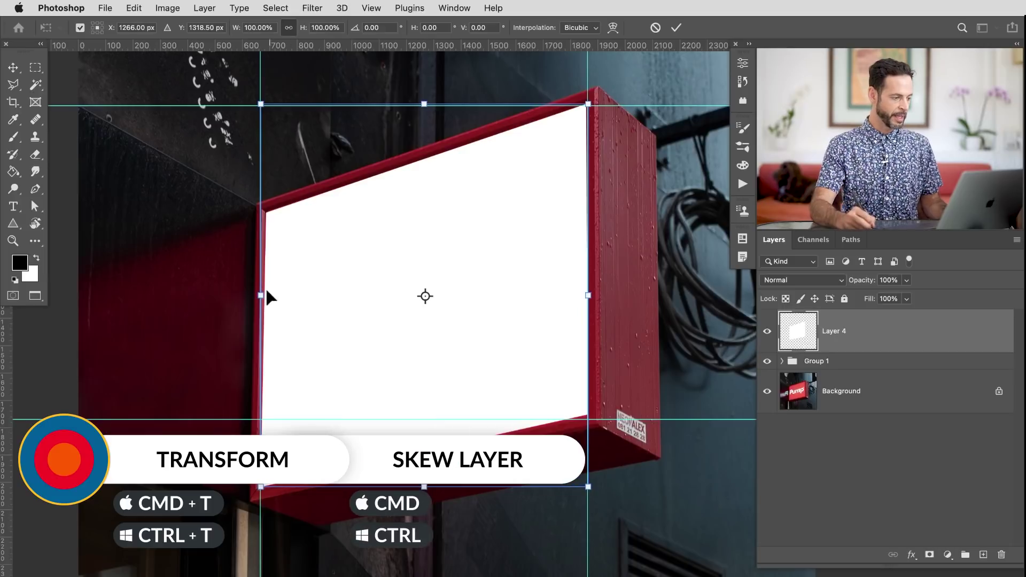
pyautogui.moveTo(260, 295); pyautogui.dragTo(268, 221)
pyautogui.press('Return')
pyautogui.press('super+t')
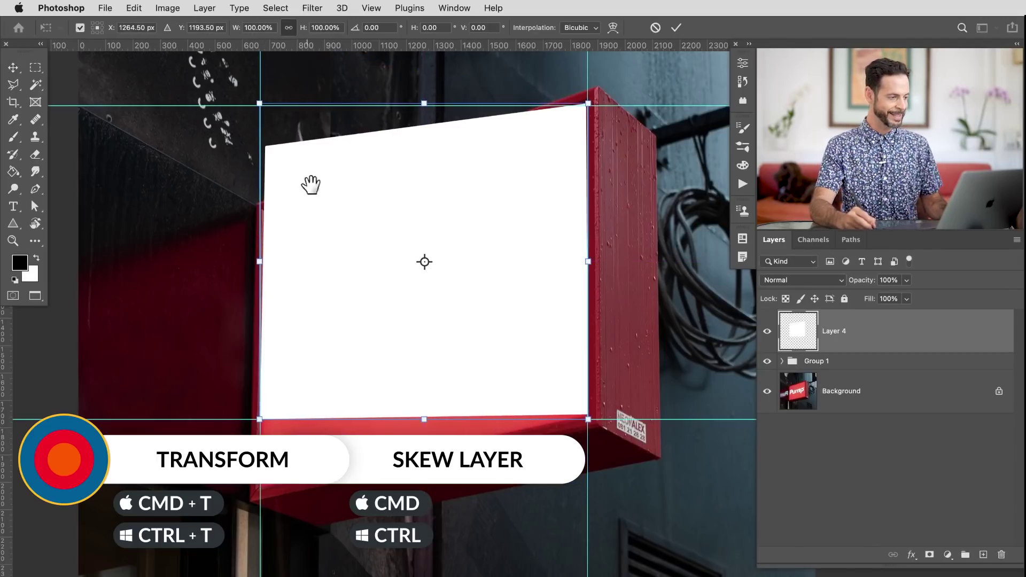
# Distort the white shape's upper corners so its top edge lies level along the upper horizontal guide
pyautogui.moveTo(311, 184); pyautogui.dragTo(342, 245)
pyautogui.moveTo(294, 164); pyautogui.dragTo(285, 114)
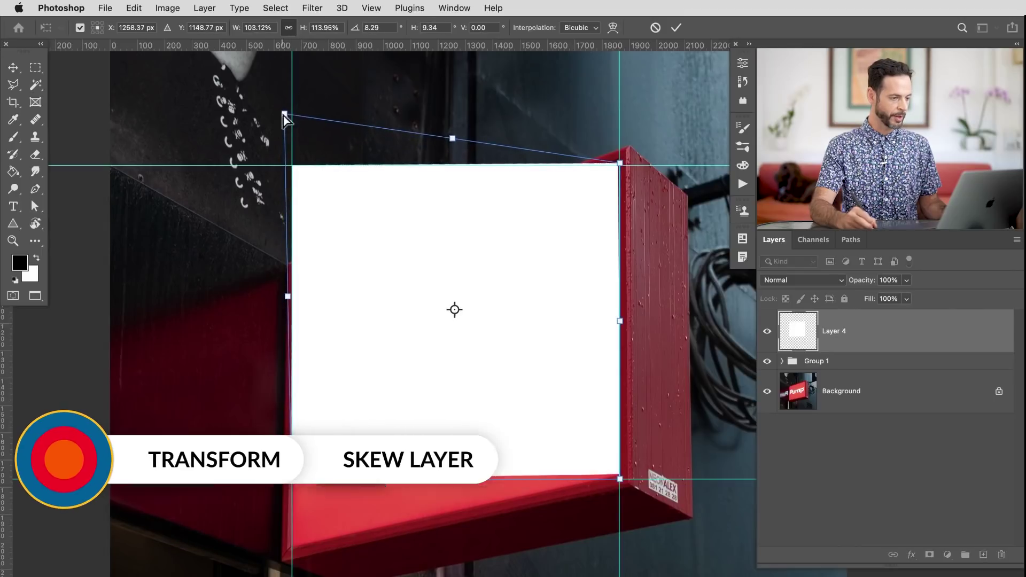
pyautogui.press('Escape')
pyautogui.moveTo(615, 175)
pyautogui.mouseDown()
pyautogui.moveTo(648, 165)
pyautogui.moveTo(624, 159)
pyautogui.mouseUp()
pyautogui.press('Escape')
# Distort the white shape's lower-right corner so its bottom edge lies level along the lower guide
pyautogui.moveTo(568, 460); pyautogui.dragTo(580, 194)
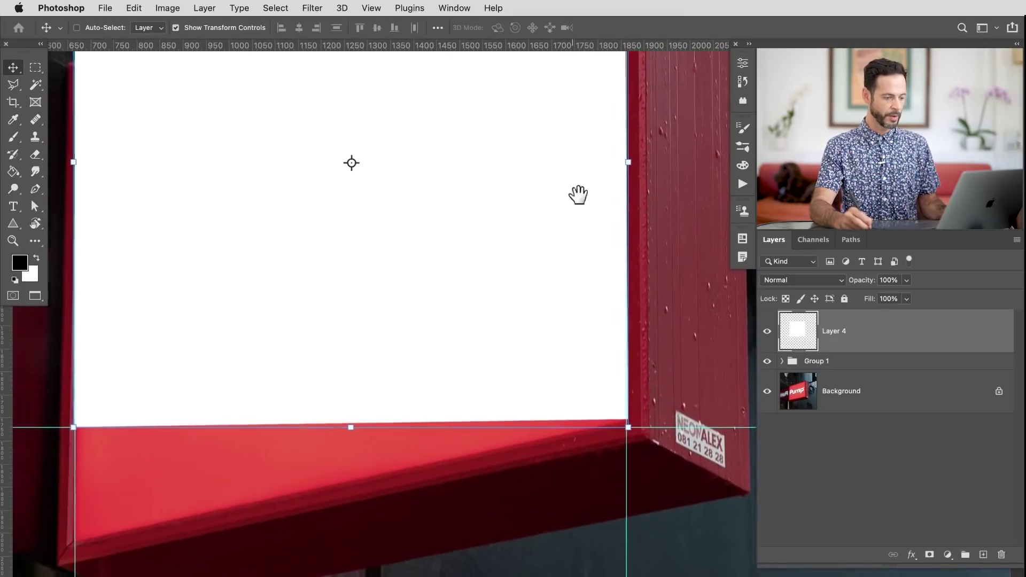
pyautogui.moveTo(624, 430); pyautogui.dragTo(620, 440)
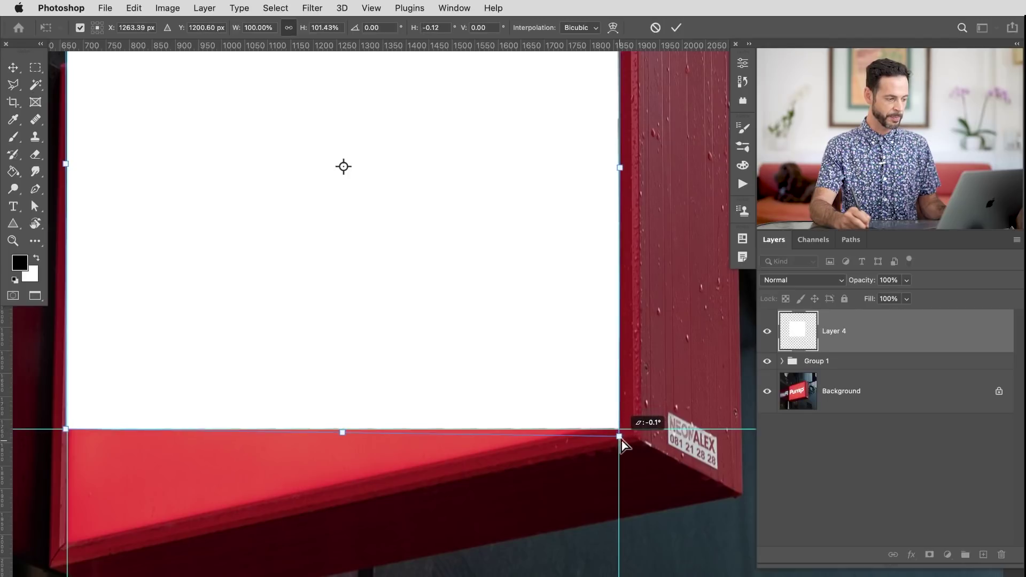
pyautogui.press('Escape')
pyautogui.moveTo(491, 345); pyautogui.dragTo(477, 377)
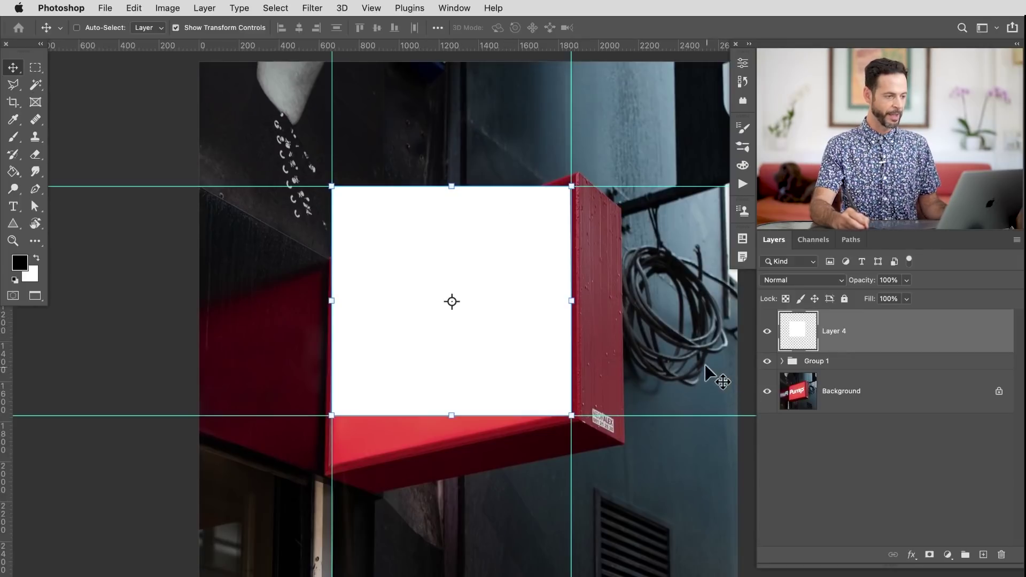
# Clear all guides from the sign photo and switch to the Brush tool
pyautogui.click(371, 8)
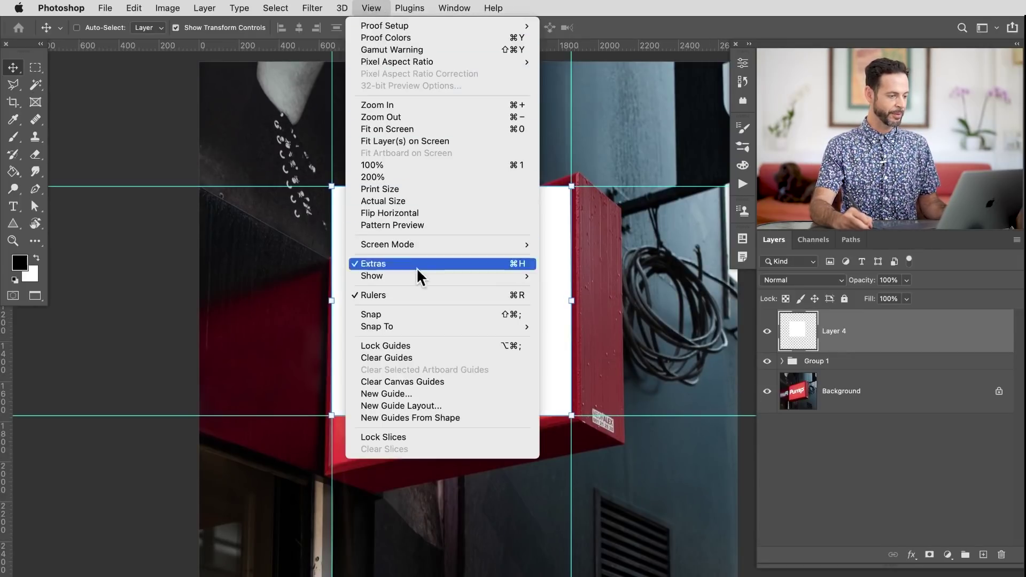
pyautogui.click(413, 357)
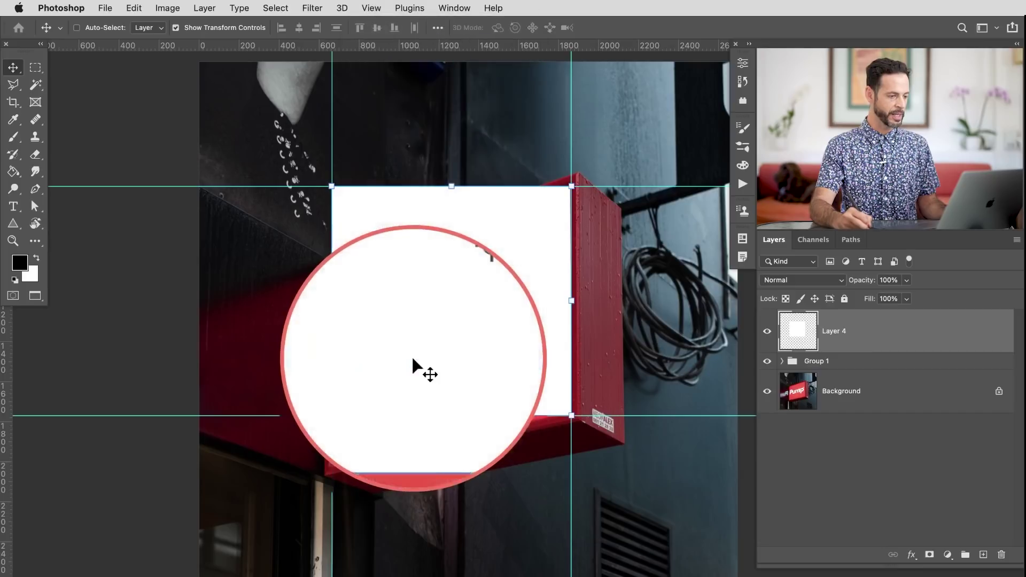
pyautogui.press('b')
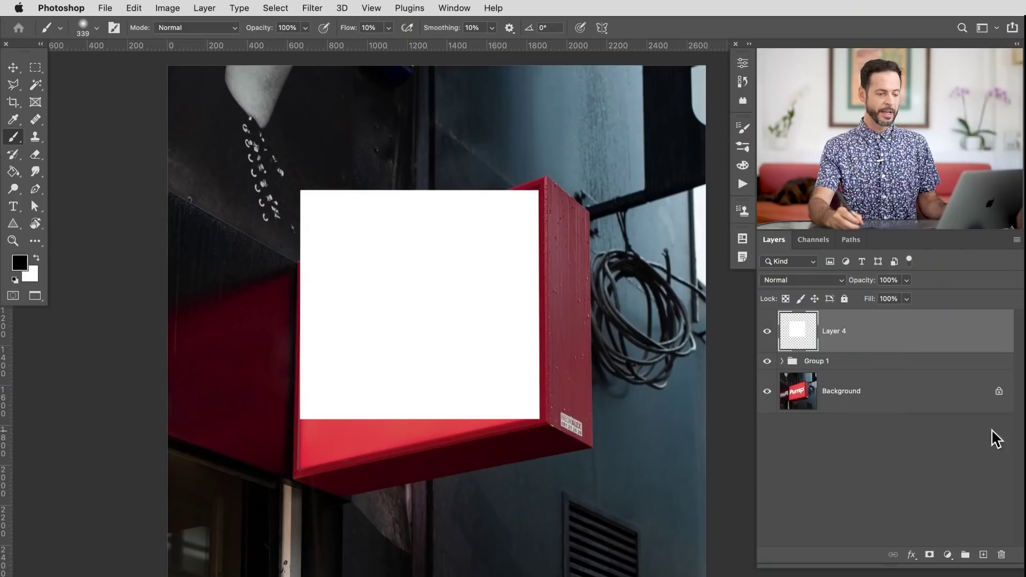
# Duplicate Layer 4 into a new document
pyautogui.rightClick(865, 340)
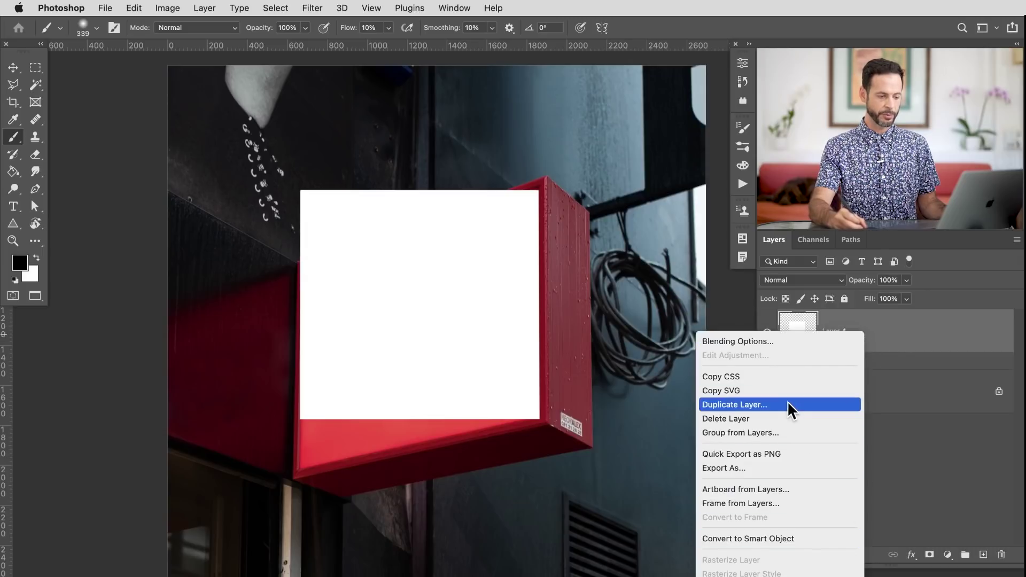
pyautogui.click(743, 406)
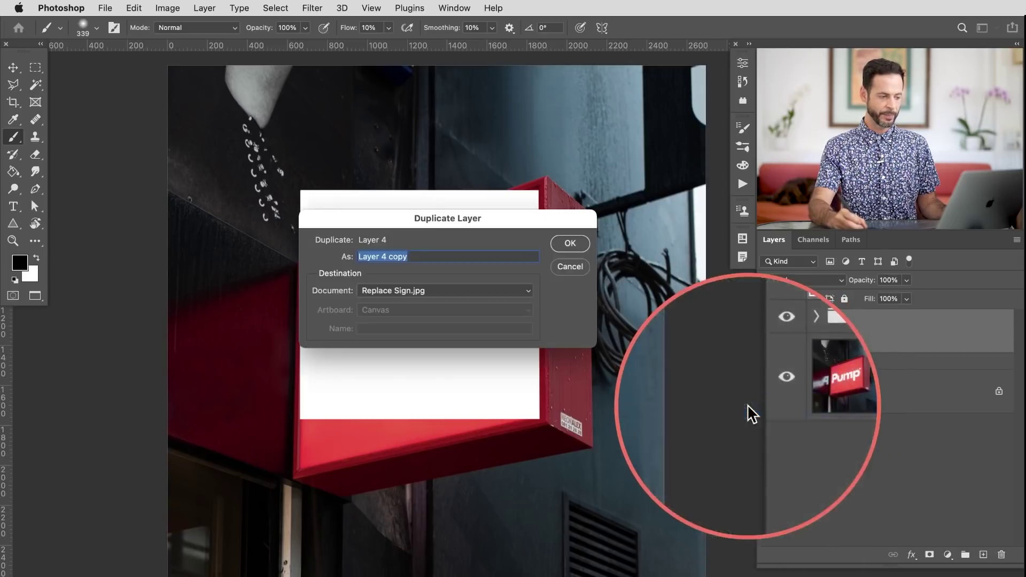
pyautogui.click(396, 290)
pyautogui.click(398, 300)
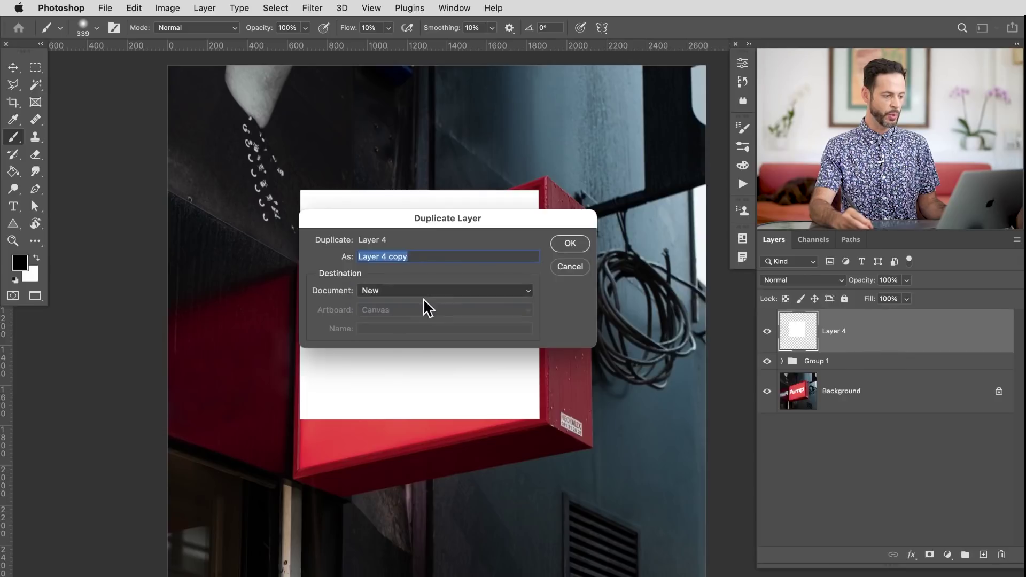
pyautogui.click(568, 244)
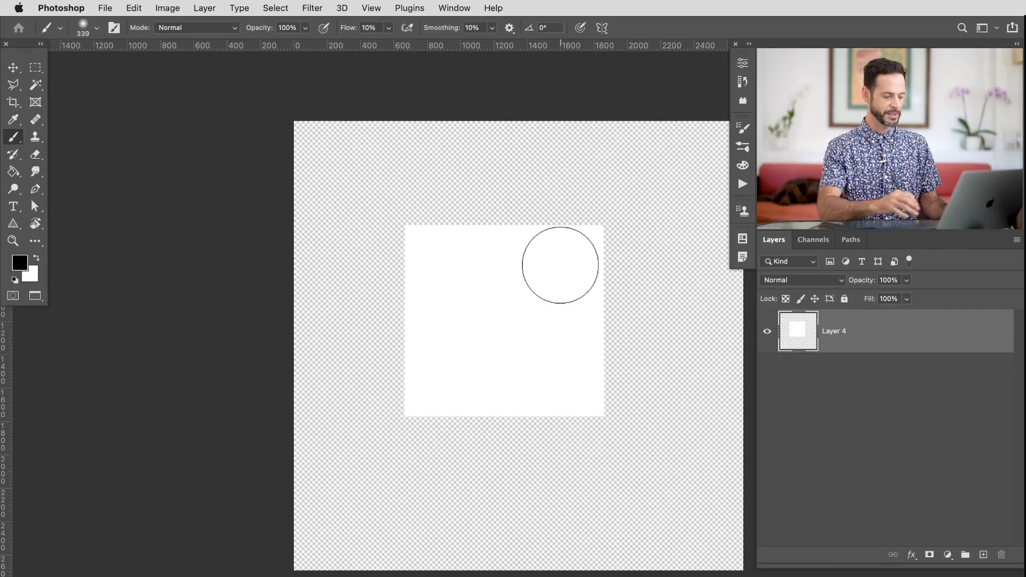
# Leave full-screen mode and spread out the two document windows so both the new document and Replace Sign.jpg are accessible
pyautogui.press('f')
pyautogui.press('f')
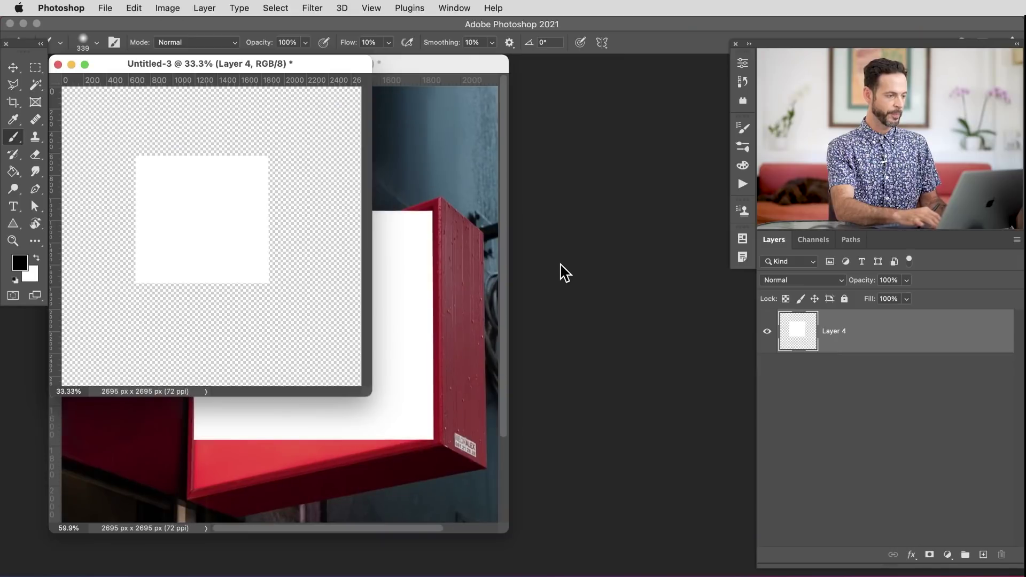
pyautogui.moveTo(470, 61); pyautogui.dragTo(672, 82)
pyautogui.moveTo(314, 61); pyautogui.dragTo(337, 68)
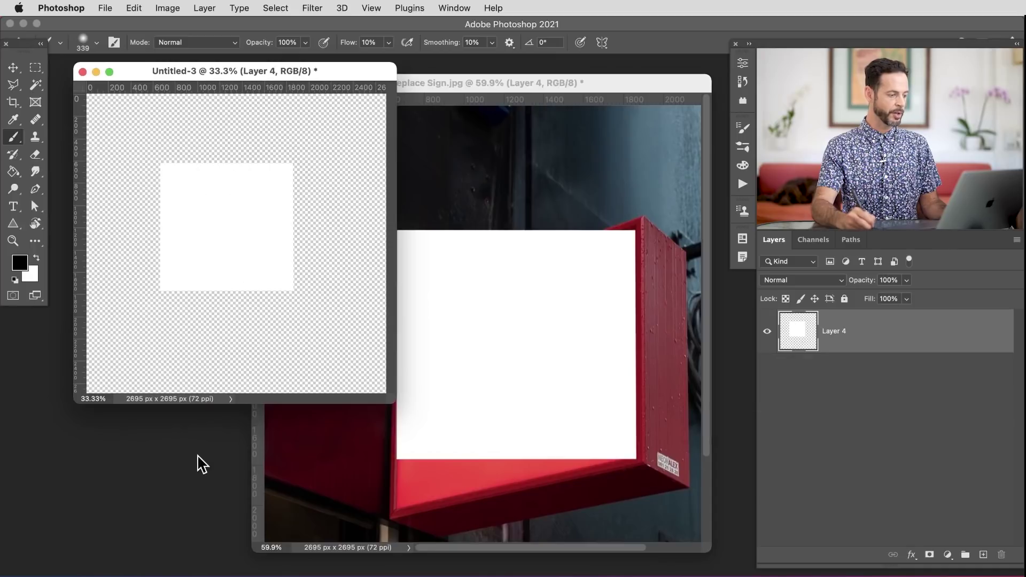
# Open AdobeStock_277030259.jpeg from the Sample Images folder and move its window away from the new document's window
pyautogui.press('super+o')
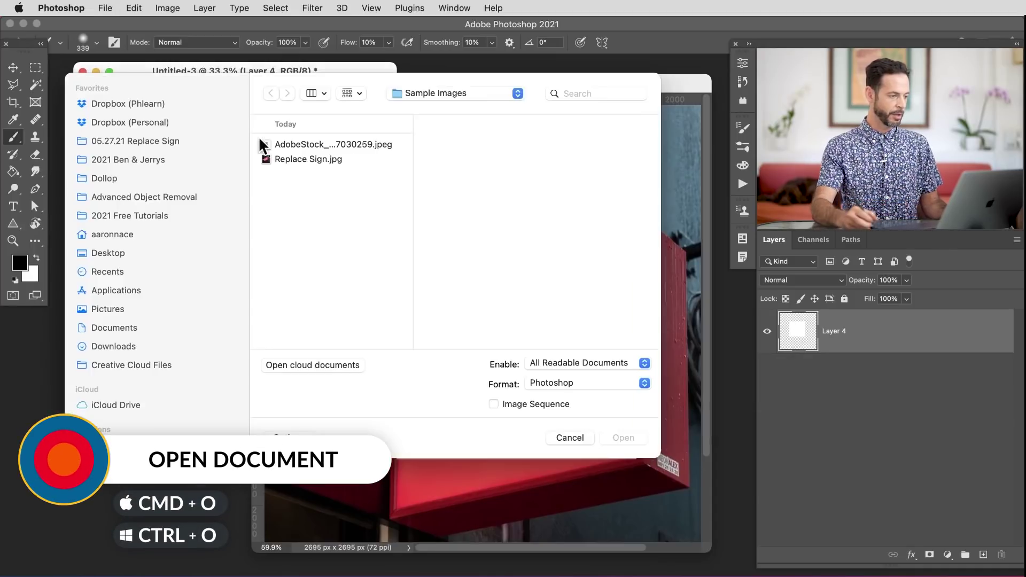
pyautogui.click(344, 143)
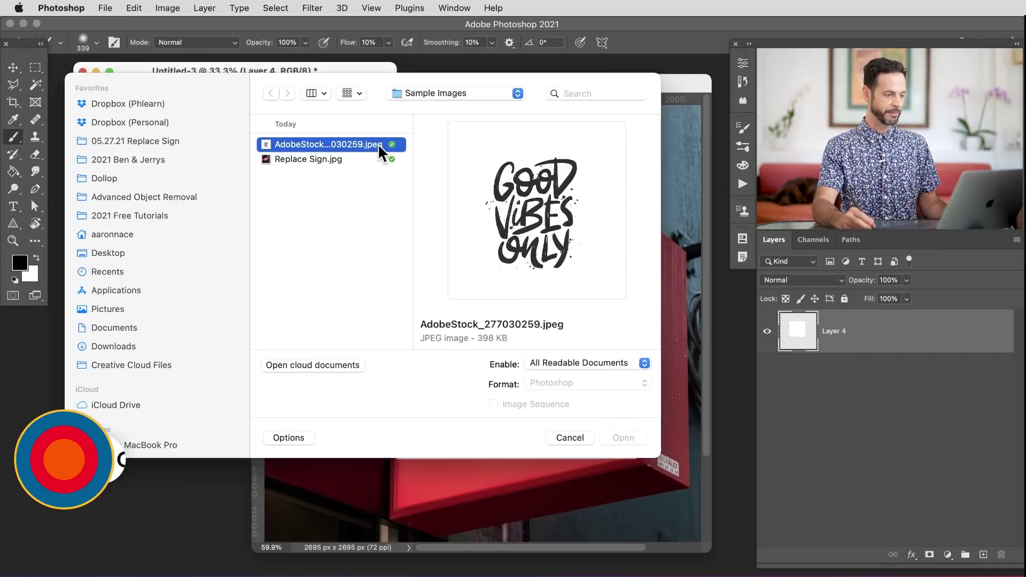
pyautogui.press('Return')
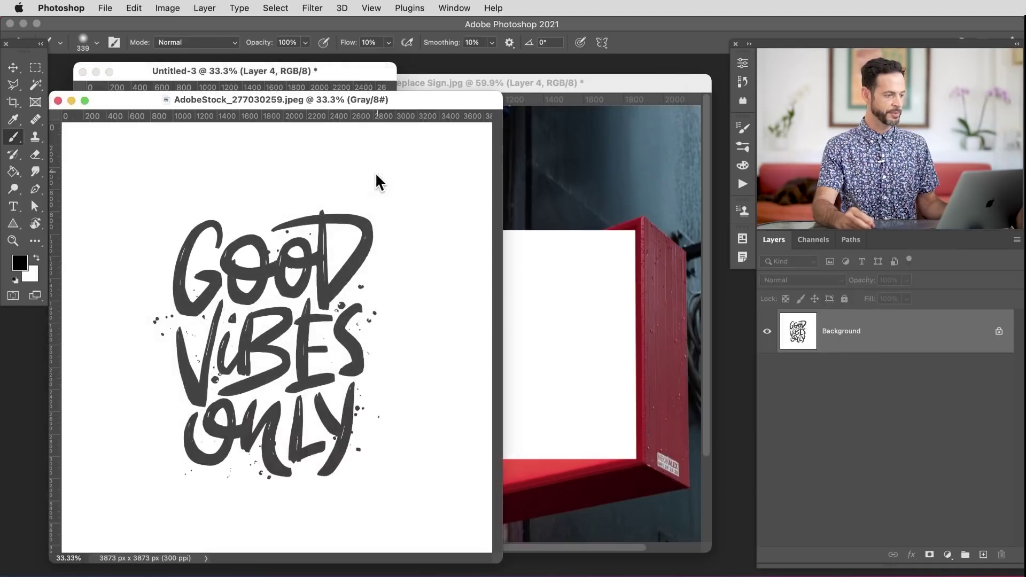
pyautogui.moveTo(411, 107); pyautogui.dragTo(511, 125)
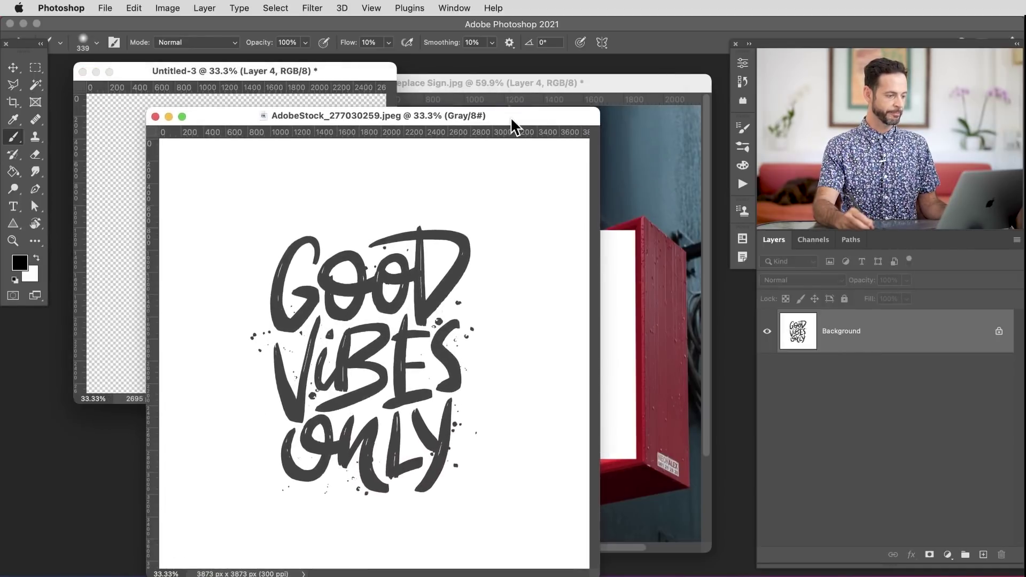
# Copy the Good Vibes Only artwork into the new document with the Move tool and place it over the white square
pyautogui.press('v')
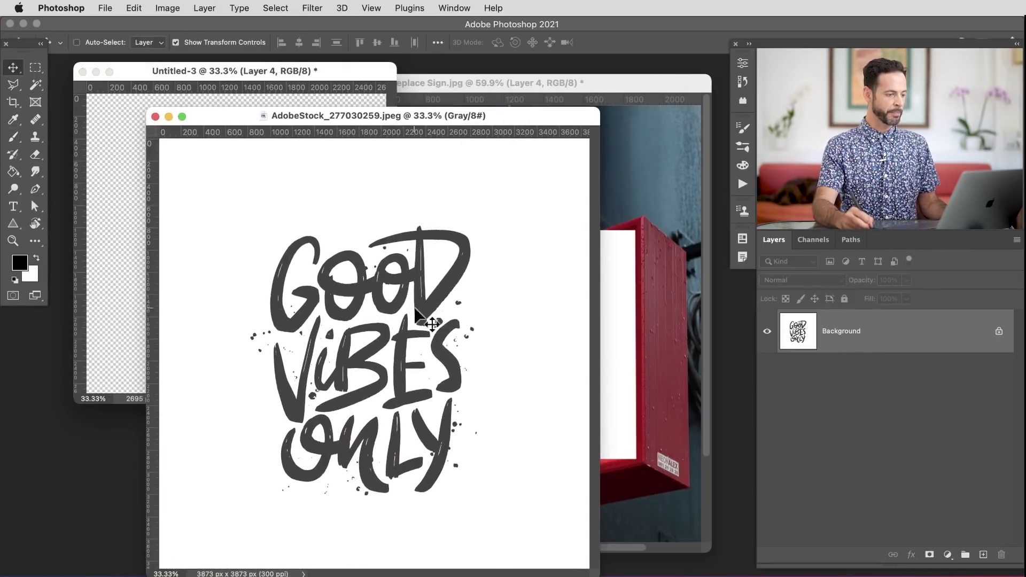
pyautogui.moveTo(473, 110); pyautogui.dragTo(593, 114)
pyautogui.moveTo(536, 294); pyautogui.dragTo(264, 214)
pyautogui.moveTo(244, 262); pyautogui.dragTo(290, 246)
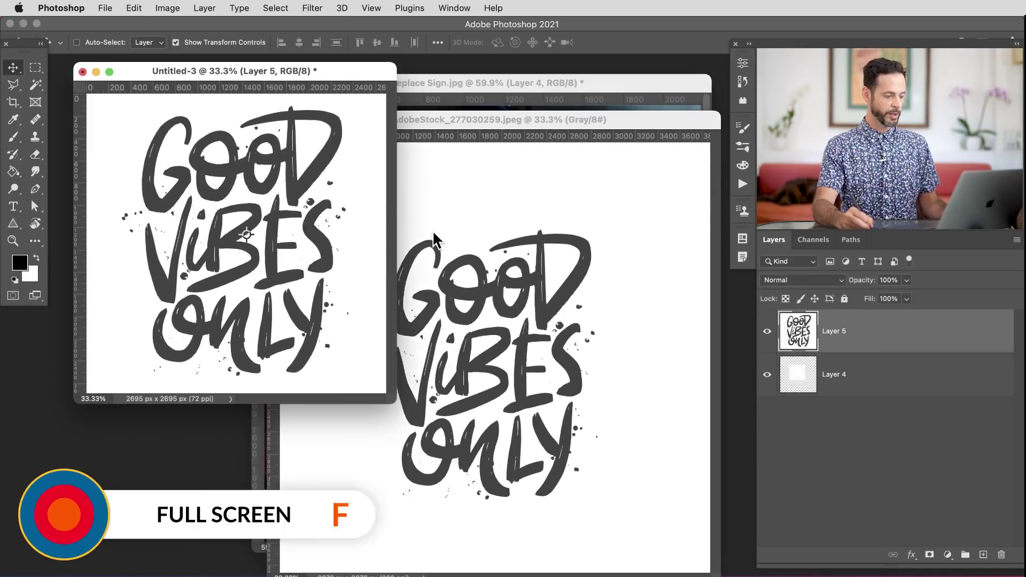
# Show the new document full screen and lower the opacity of Layer 5 to 48%
pyautogui.press('f')
pyautogui.keyDown('super'); pyautogui.click(549, 324); pyautogui.keyUp('super')
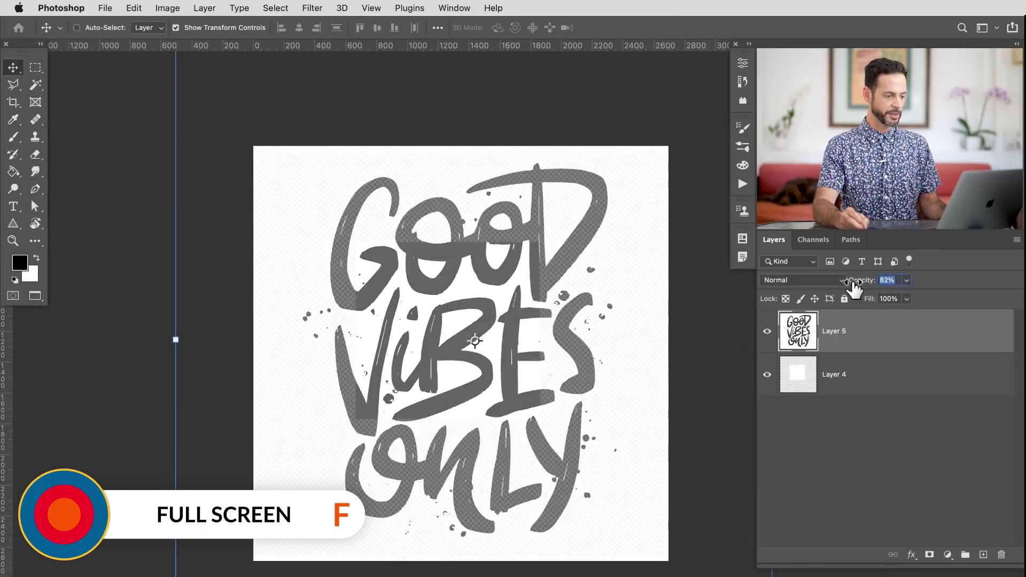
pyautogui.moveTo(843, 289); pyautogui.dragTo(820, 286)
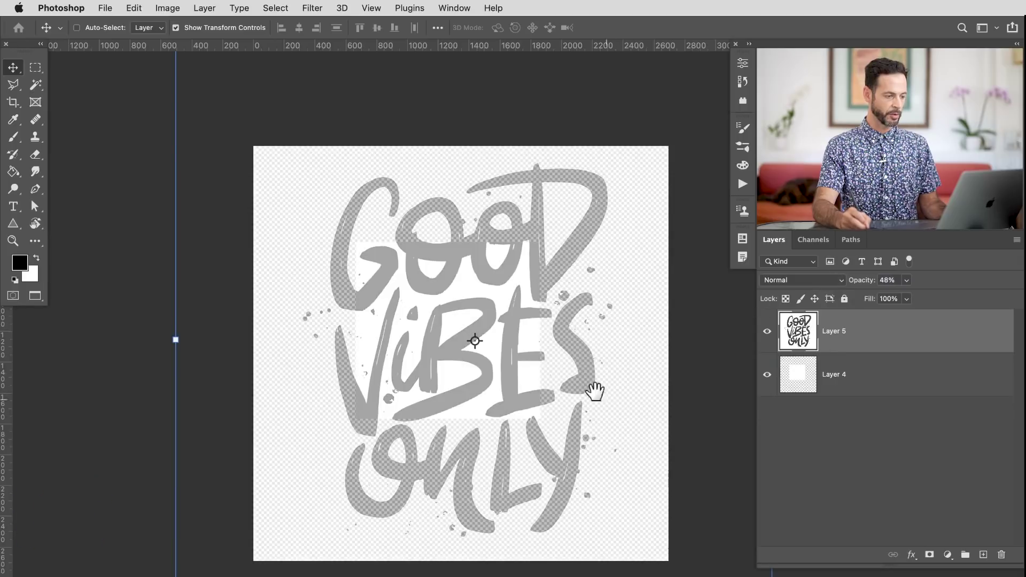
# Scale the lettering on Layer 5 to 38.49%, position it within the white square, and restore the layer's opacity to 100%
pyautogui.scroll(-2, 696, 513)
pyautogui.hscroll(2, 696, 513)
pyautogui.moveTo(715, 576); pyautogui.dragTo(527, 421)
pyautogui.moveTo(492, 362); pyautogui.dragTo(470, 343)
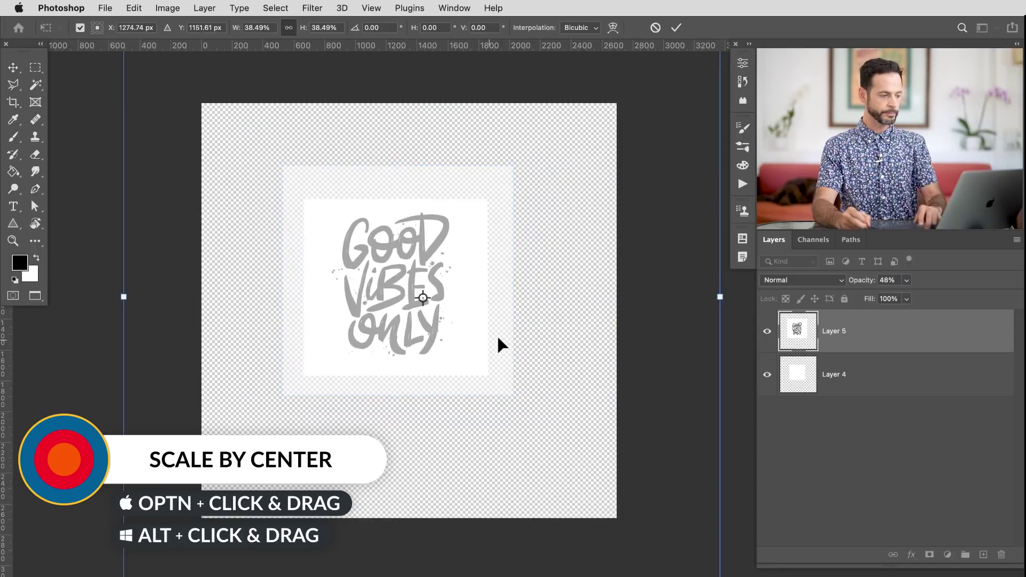
pyautogui.press('Return')
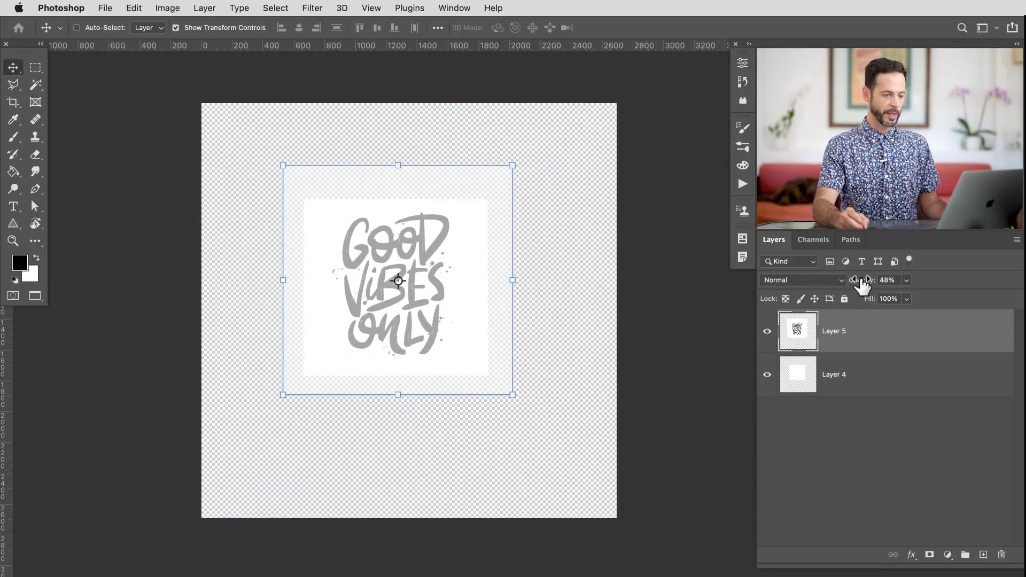
pyautogui.moveTo(910, 276); pyautogui.dragTo(945, 270)
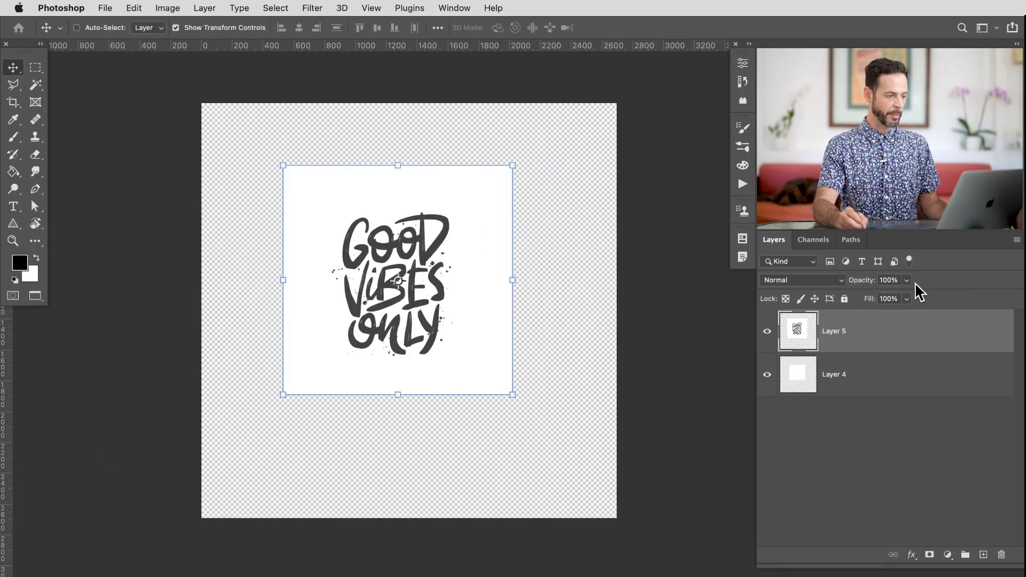
# Select the dark Good Vibes Only lettering with Color Range, using Sampled Colors at Fuzziness 200
pyautogui.moveTo(426, 327); pyautogui.dragTo(519, 389)
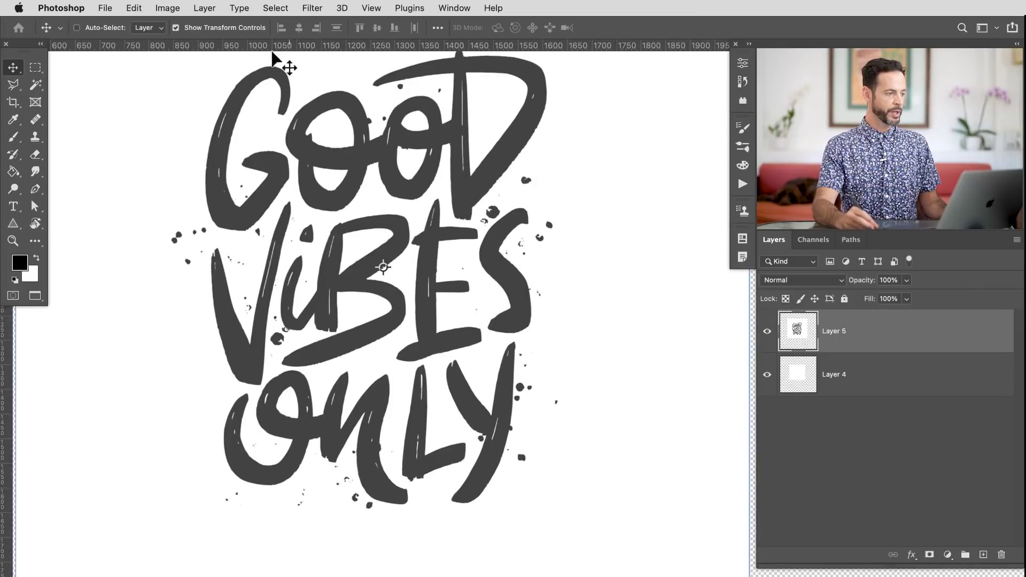
pyautogui.click(276, 8)
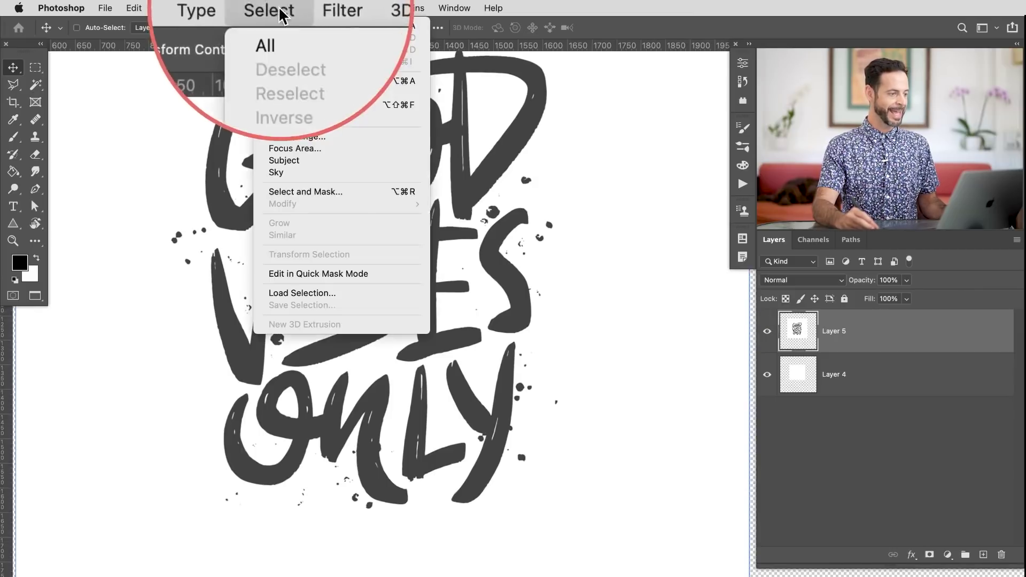
pyautogui.click(308, 144)
pyautogui.click(505, 169)
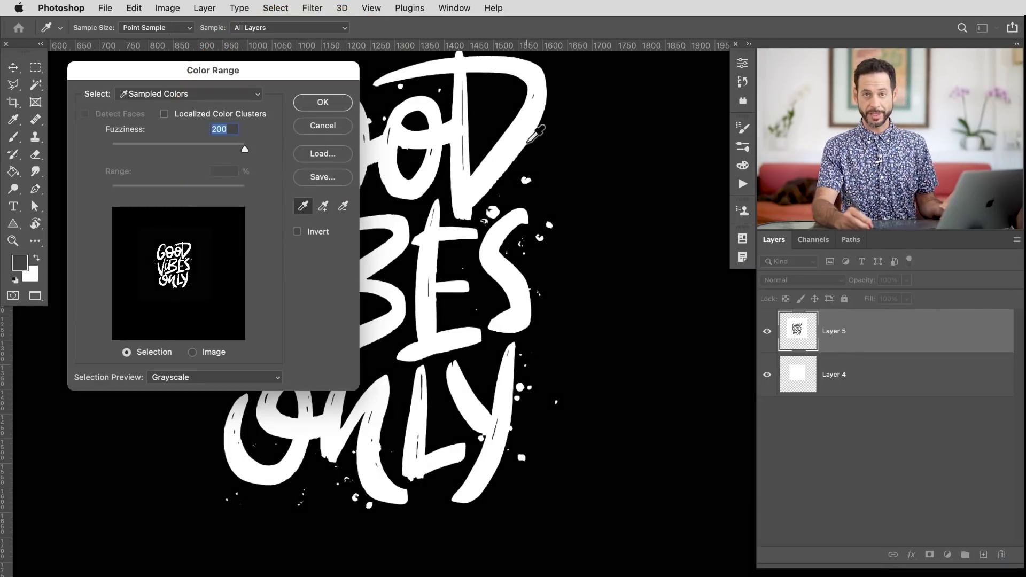
pyautogui.click(322, 102)
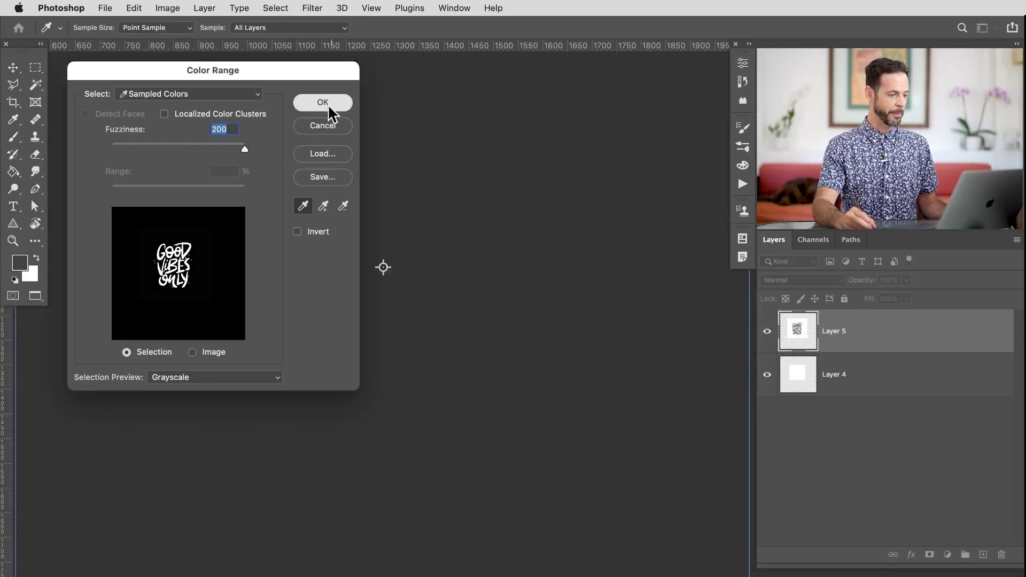
pyautogui.press('v')
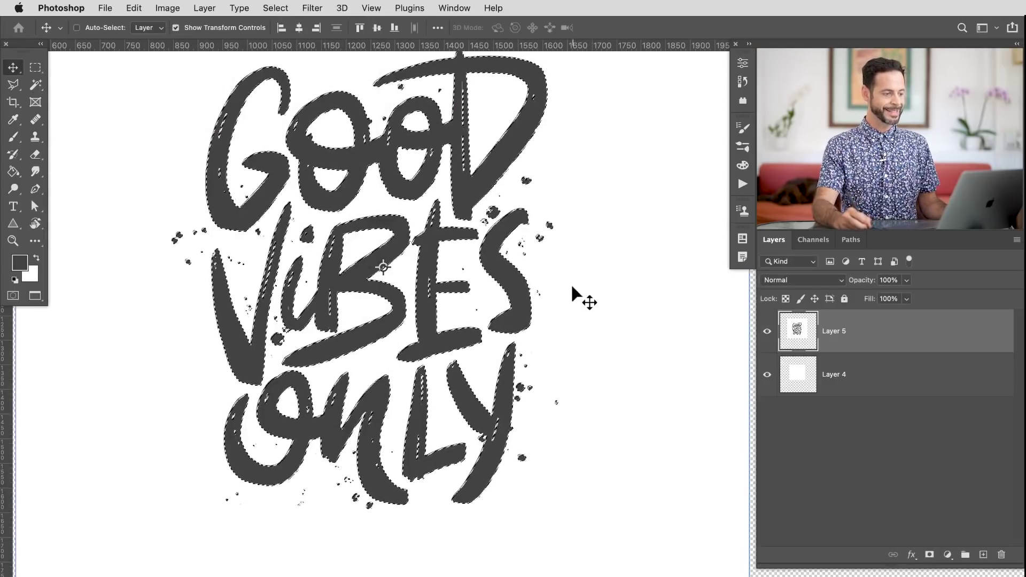
# Hide Layer 5 and make Layer 4 the active layer, keeping the lettering selection
pyautogui.click(767, 332)
pyautogui.click(859, 382)
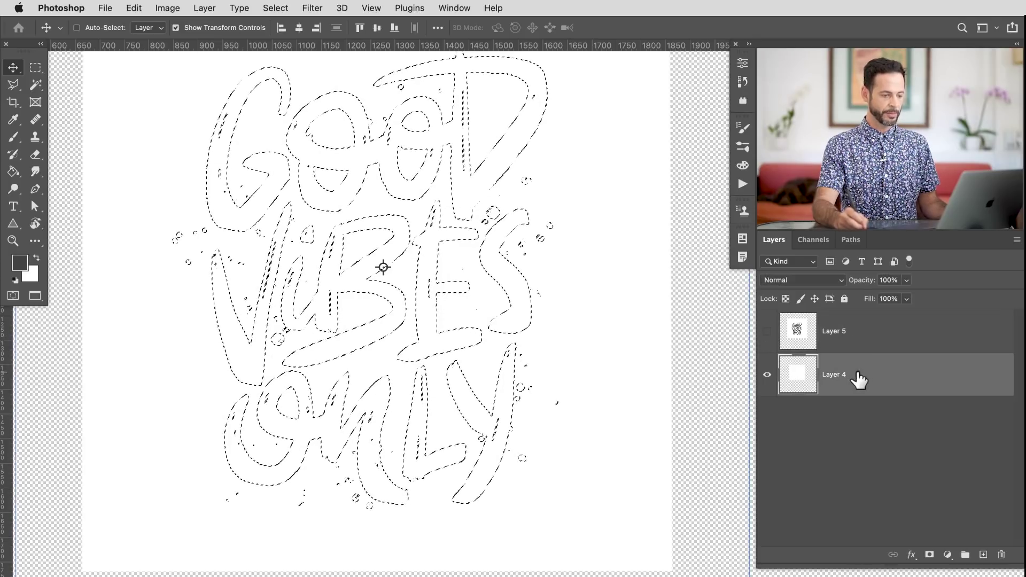
pyautogui.click(855, 350)
pyautogui.click(867, 381)
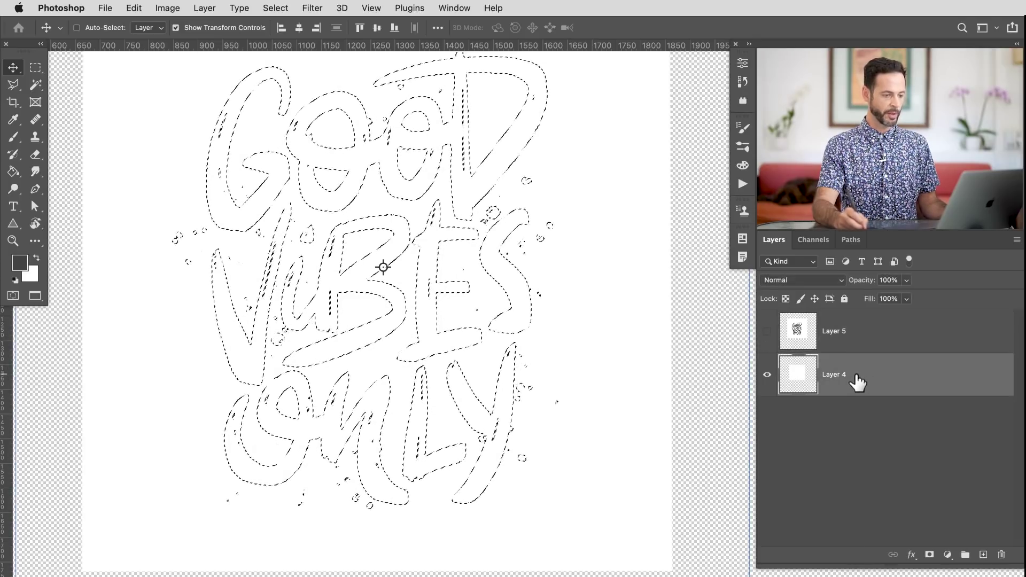
# Hide Layer 4, fill the lettering selection with white at 100% opacity on a new layer above it, and deselect
pyautogui.click(982, 556)
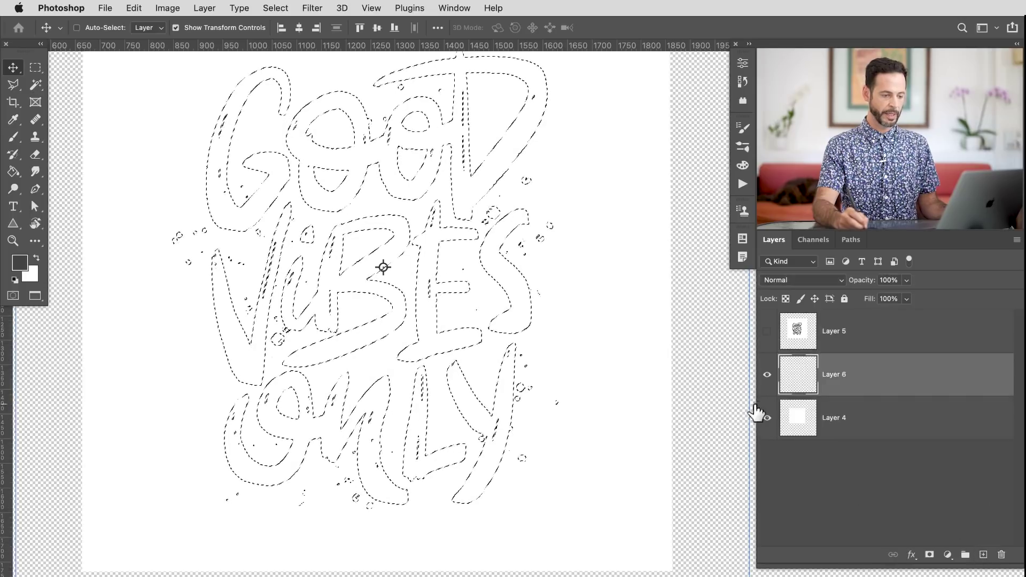
pyautogui.click(766, 417)
pyautogui.click(133, 8)
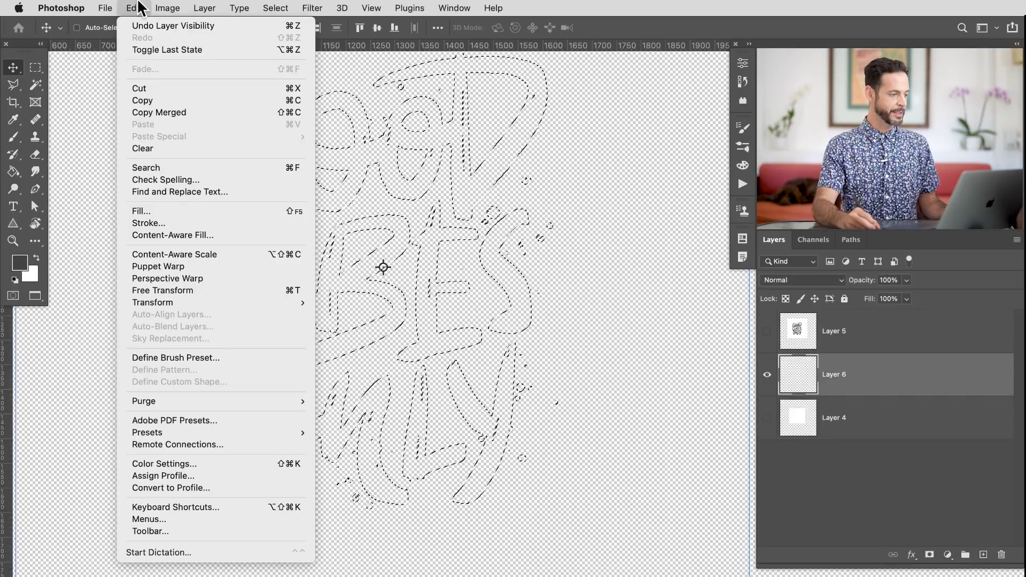
pyautogui.click(155, 209)
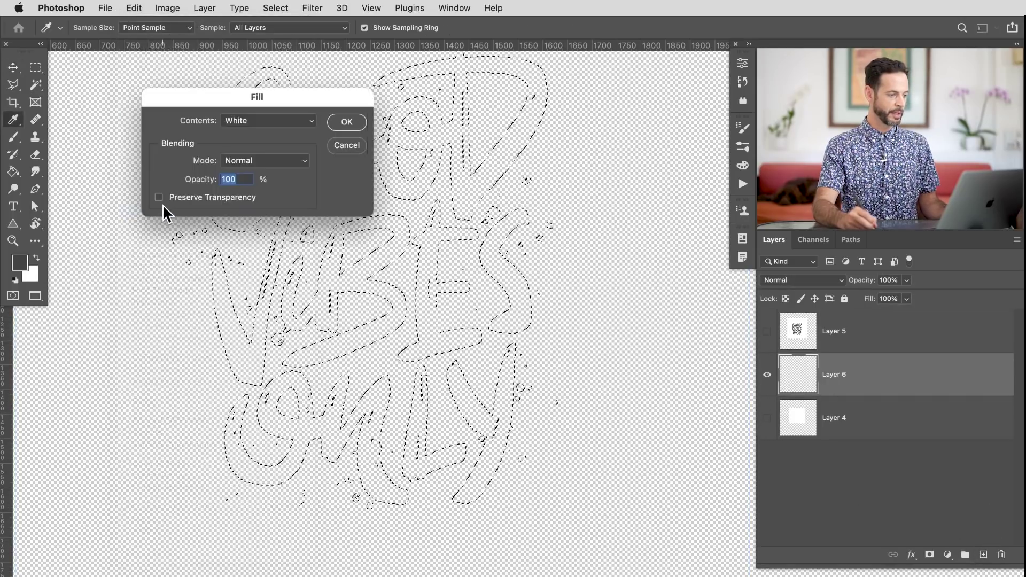
pyautogui.click(264, 123)
pyautogui.click(262, 123)
pyautogui.click(335, 122)
pyautogui.press('v')
pyautogui.press('super+d')
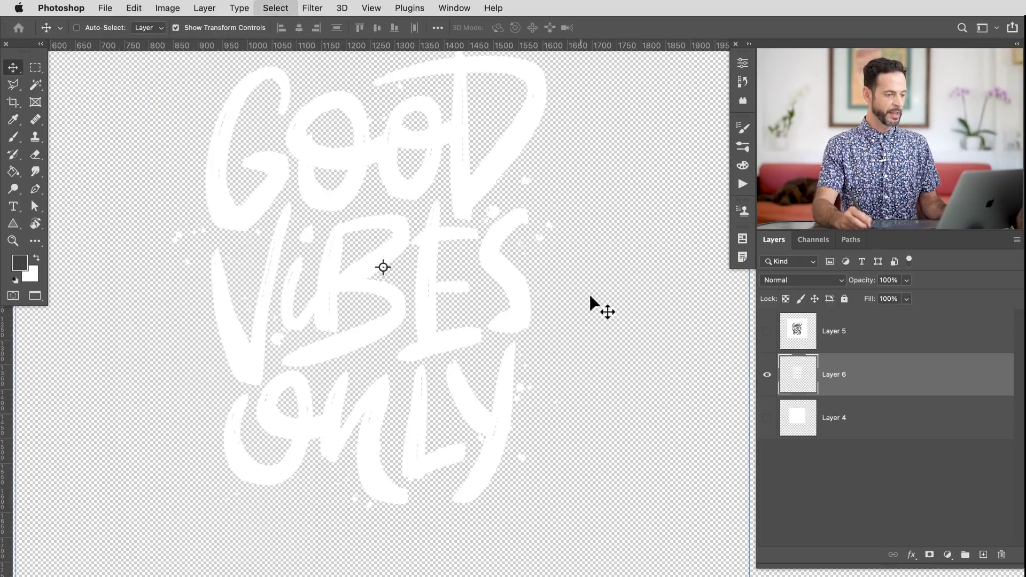
pyautogui.moveTo(579, 332); pyautogui.dragTo(550, 339)
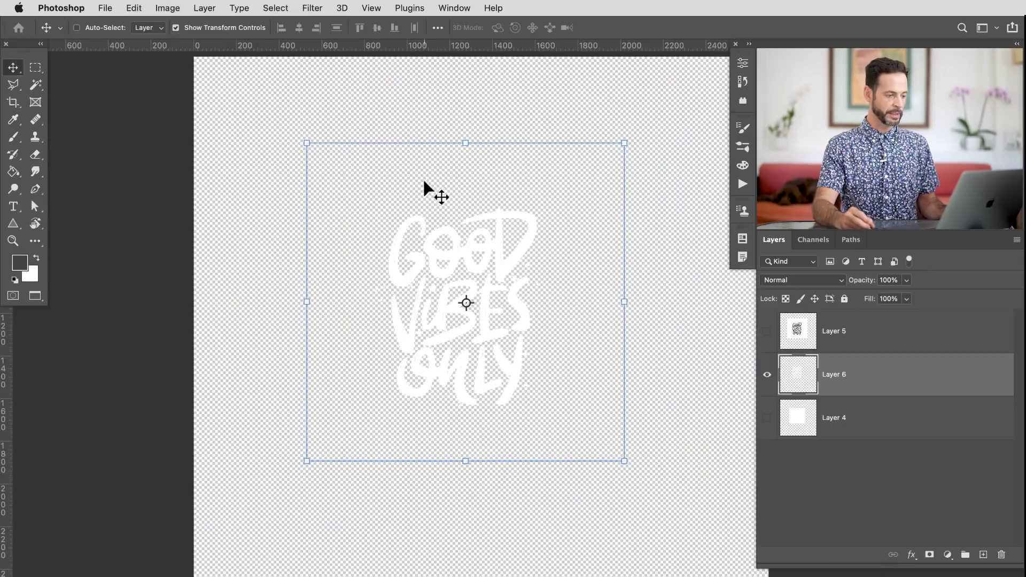
# Show Layer 4, load its white square as a selection, and crop the document to that selection
pyautogui.click(767, 418)
pyautogui.click(805, 427)
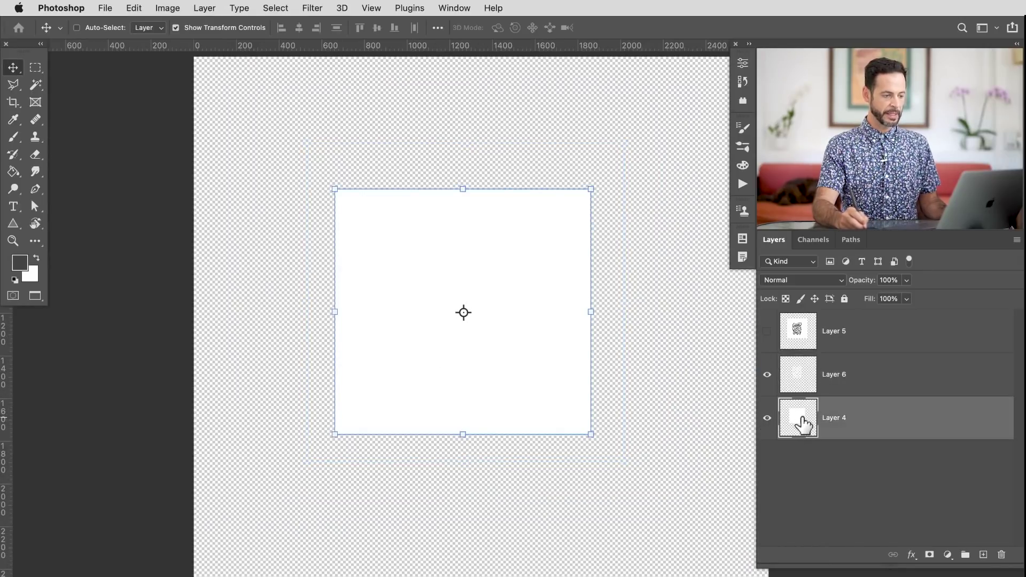
pyautogui.moveTo(530, 322); pyautogui.dragTo(555, 320)
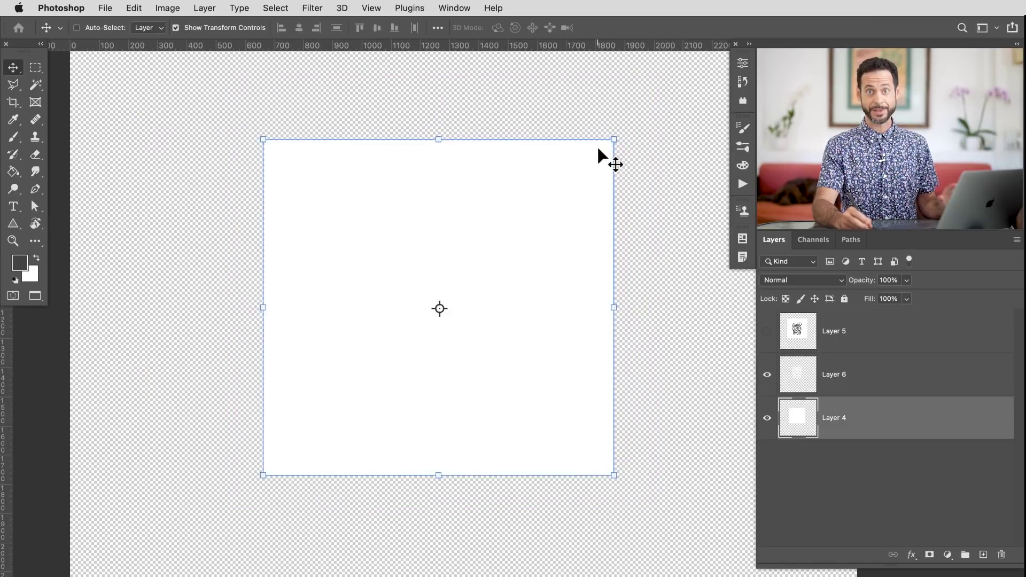
pyautogui.keyDown('super'); pyautogui.click(798, 425); pyautogui.keyUp('super')
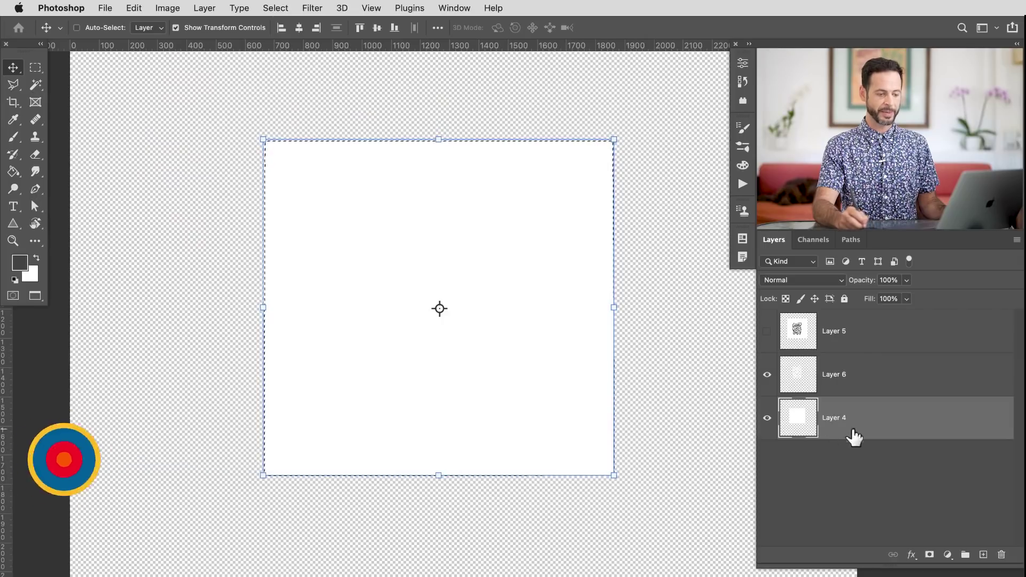
pyautogui.click(768, 419)
pyautogui.click(768, 418)
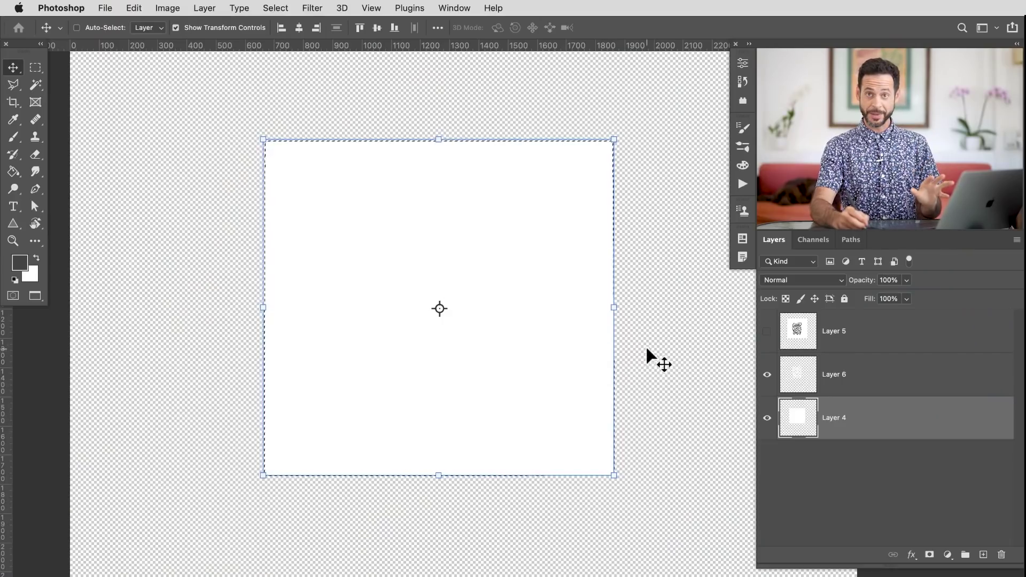
pyautogui.click(168, 8)
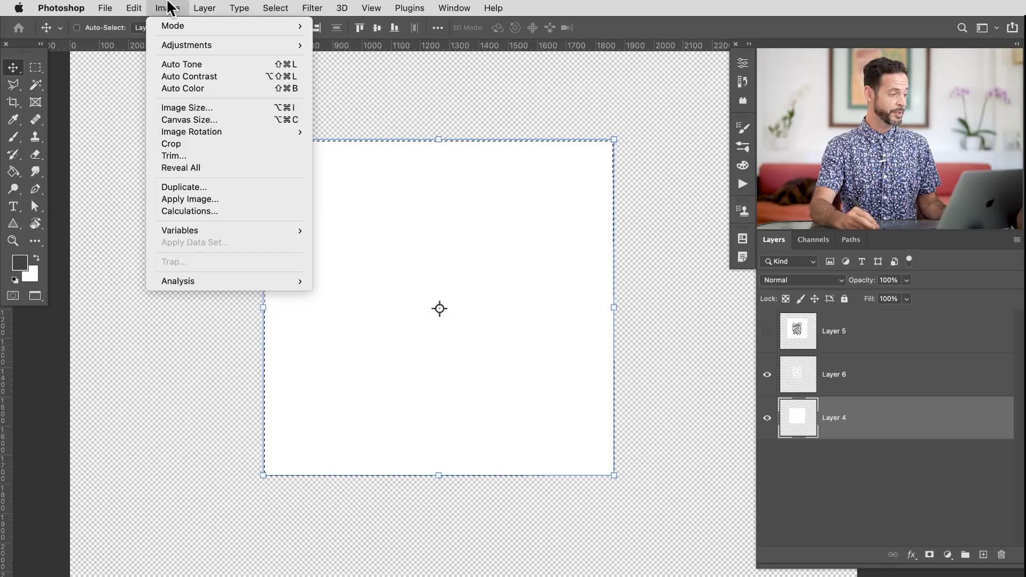
pyautogui.click(184, 143)
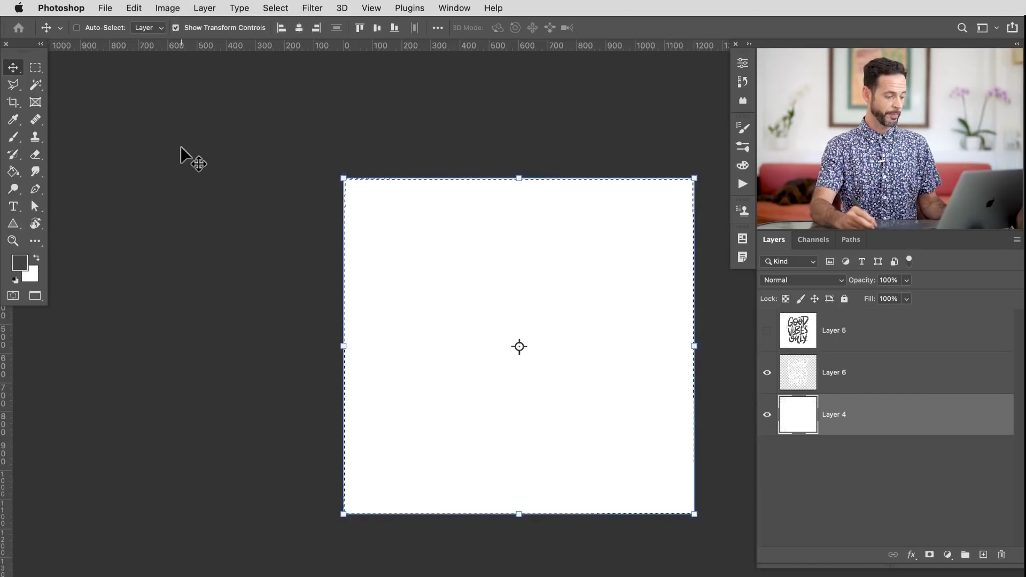
pyautogui.moveTo(627, 390); pyautogui.dragTo(475, 379)
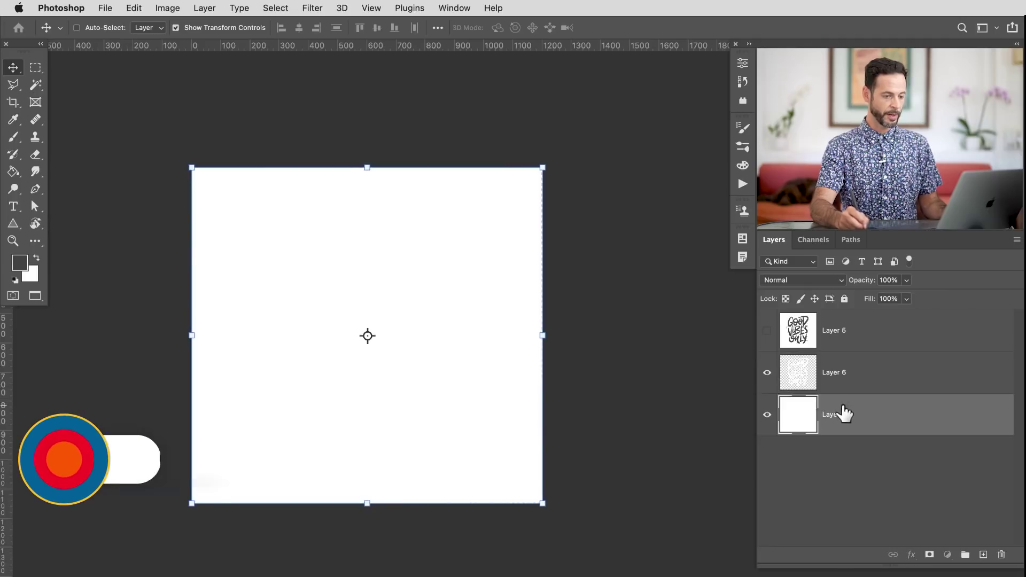
# Darken the white square on Layer 4 to a mid gray with Levels
pyautogui.press('super+l')
pyautogui.moveTo(440, 463); pyautogui.dragTo(381, 466)
pyautogui.click(505, 284)
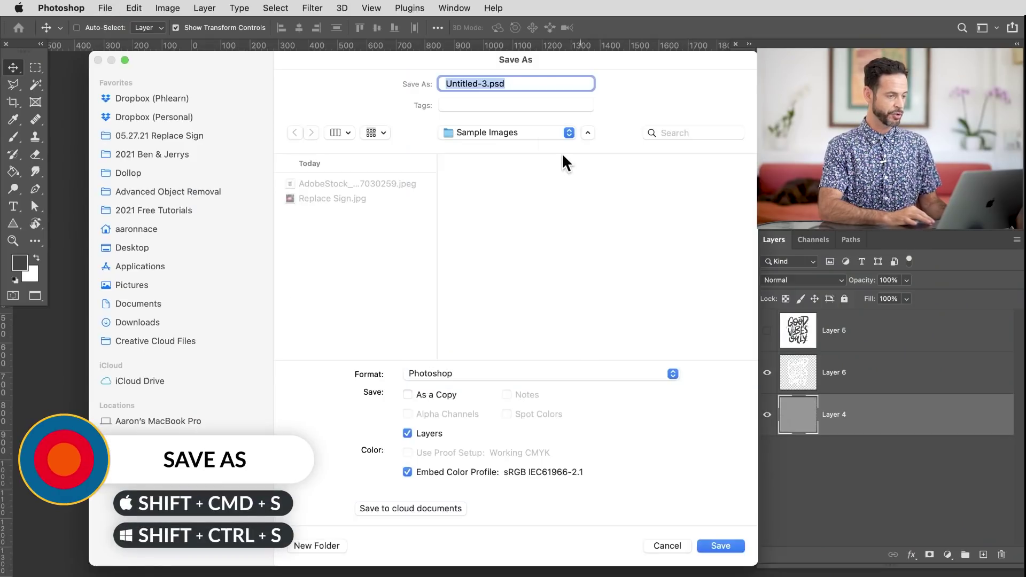
# Save the layered document as Sign.psd in Photoshop format in the Sample Images folder
pyautogui.press('Right')
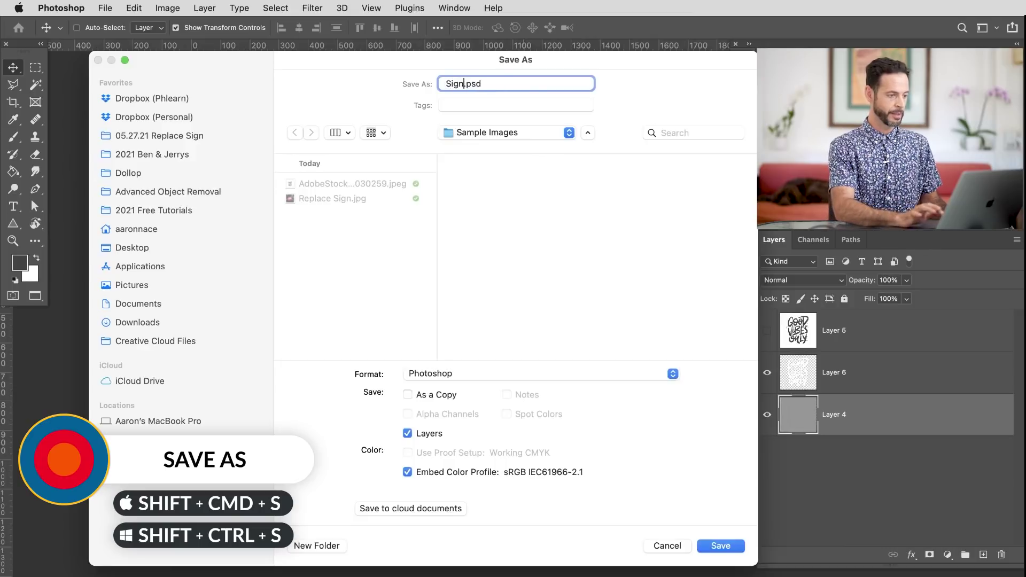
pyautogui.press('Return')
pyautogui.press('Return')
# Show the documents in floating windows with Sign.psd at 50% zoom, and close the AdobeStock lettering image
pyautogui.press('f')
pyautogui.press('super+minus')
pyautogui.press('super+minus')
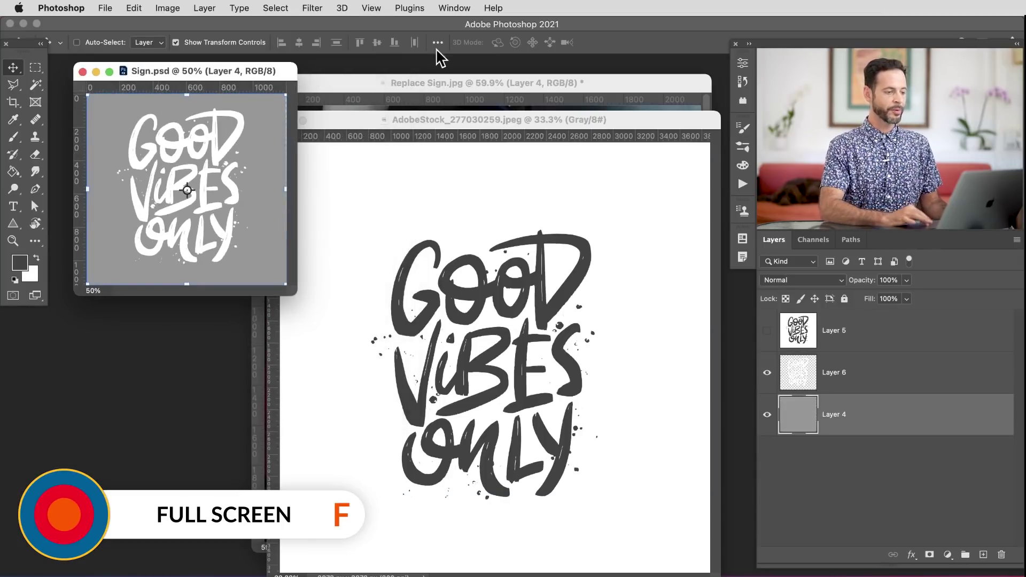
pyautogui.click(484, 119)
pyautogui.press('super+w')
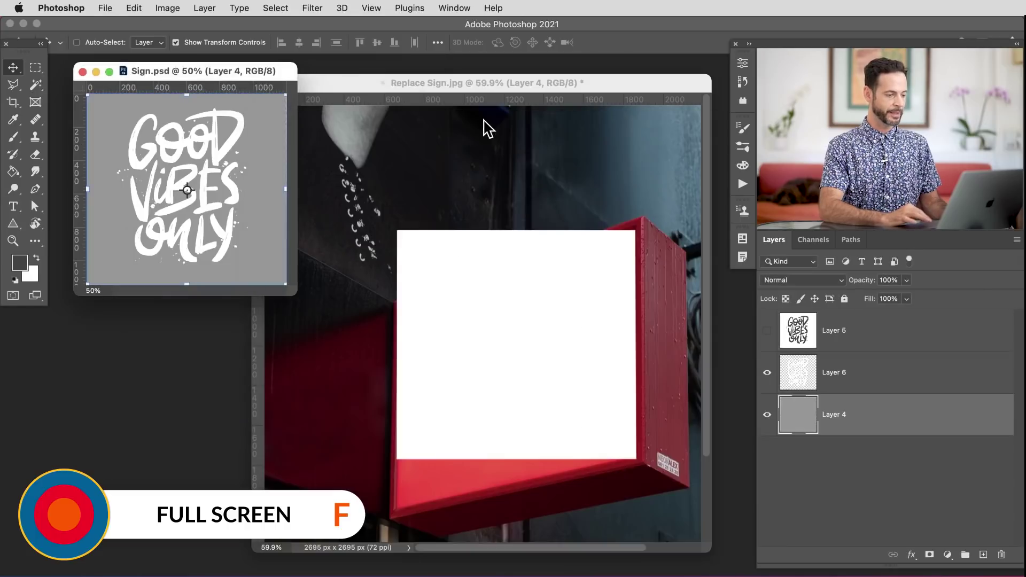
# Clear the white square from Layer 4 in Replace Sign.jpg, keeping the empty layer
pyautogui.click(512, 83)
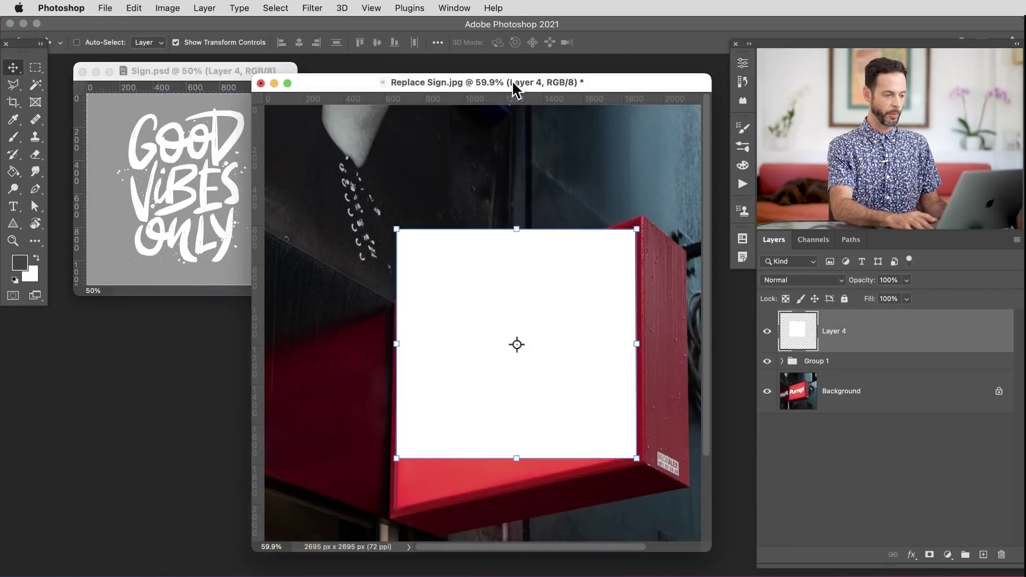
pyautogui.press('Delete')
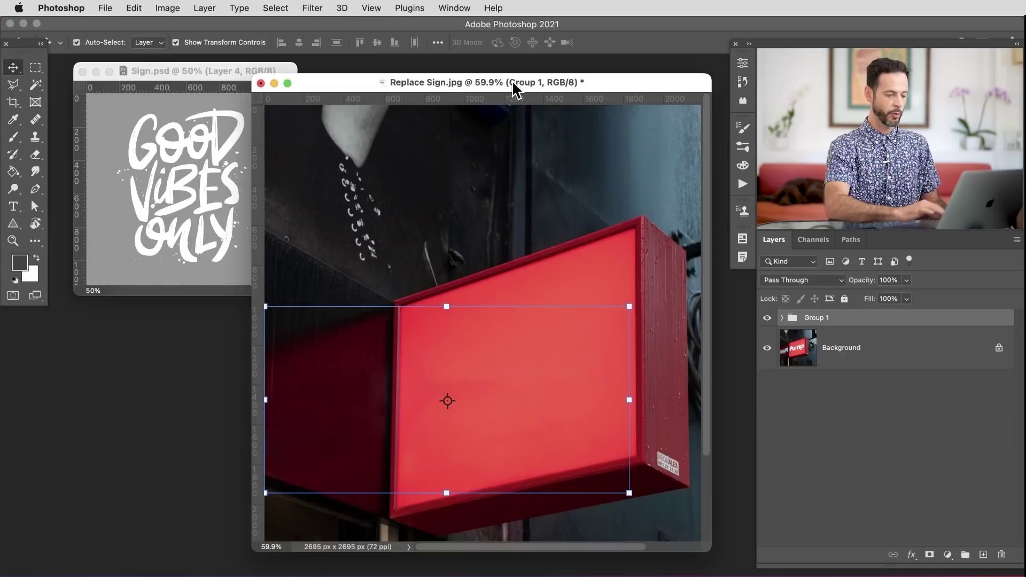
pyautogui.press('super+z')
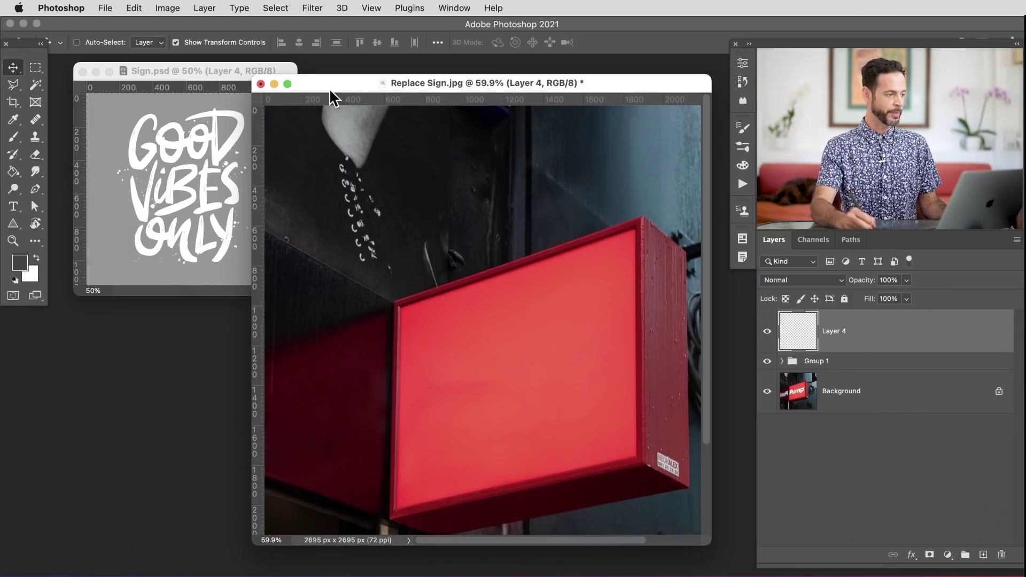
# Place Sign.psd as a linked file in Replace Sign.jpg at 100% scale
pyautogui.click(105, 7)
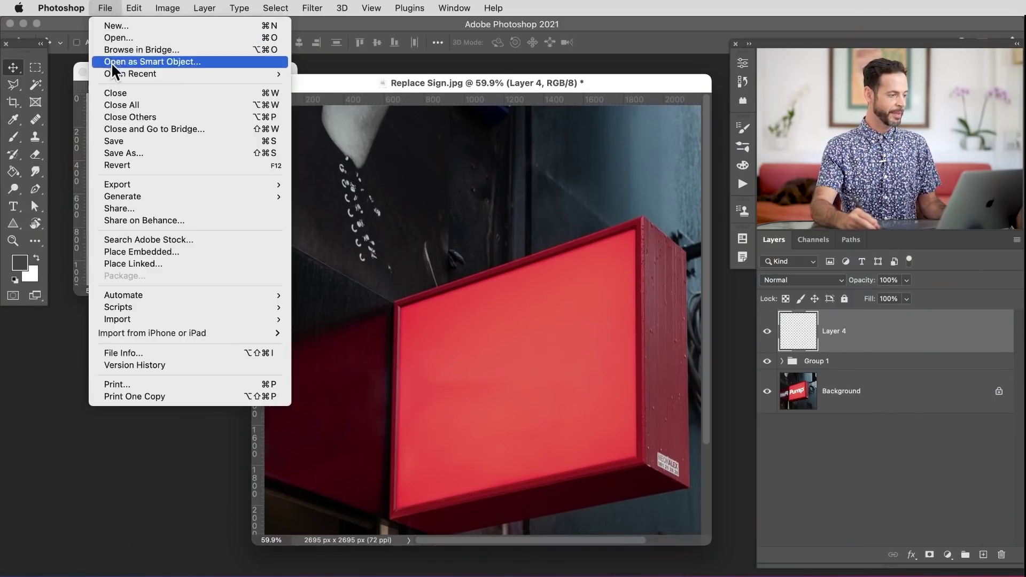
pyautogui.click(150, 264)
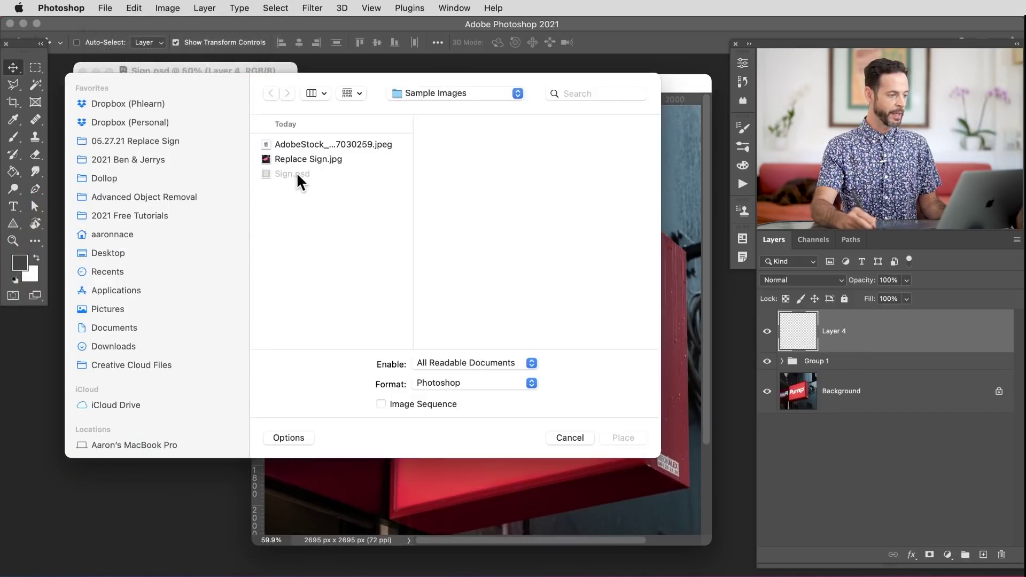
pyautogui.click(297, 173)
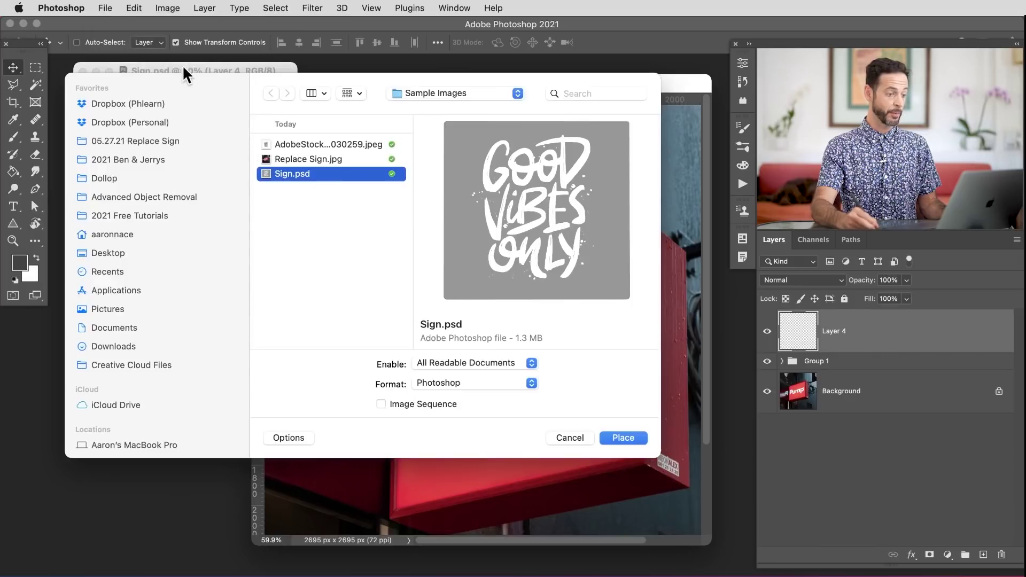
pyautogui.click(637, 437)
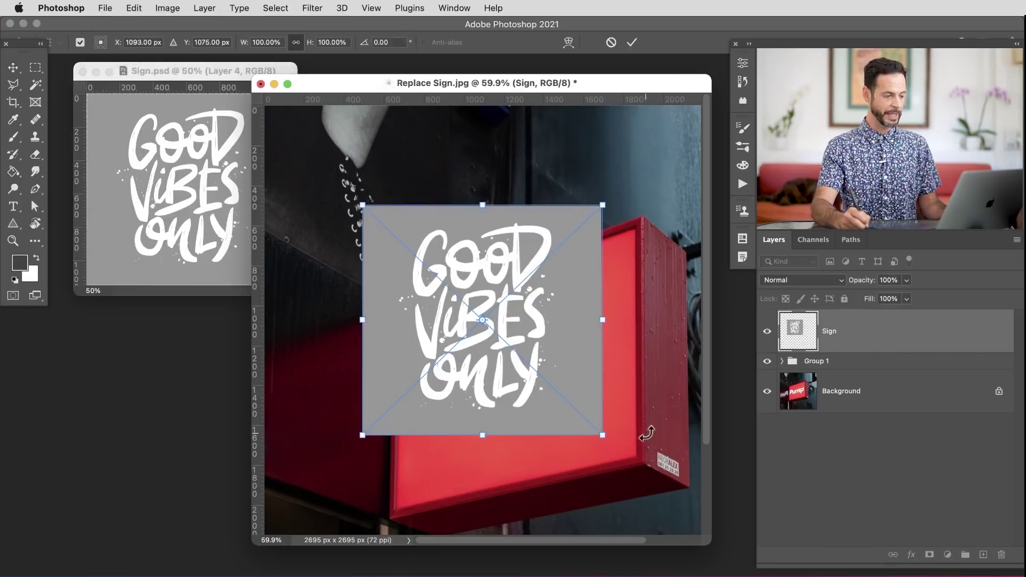
pyautogui.press('Return')
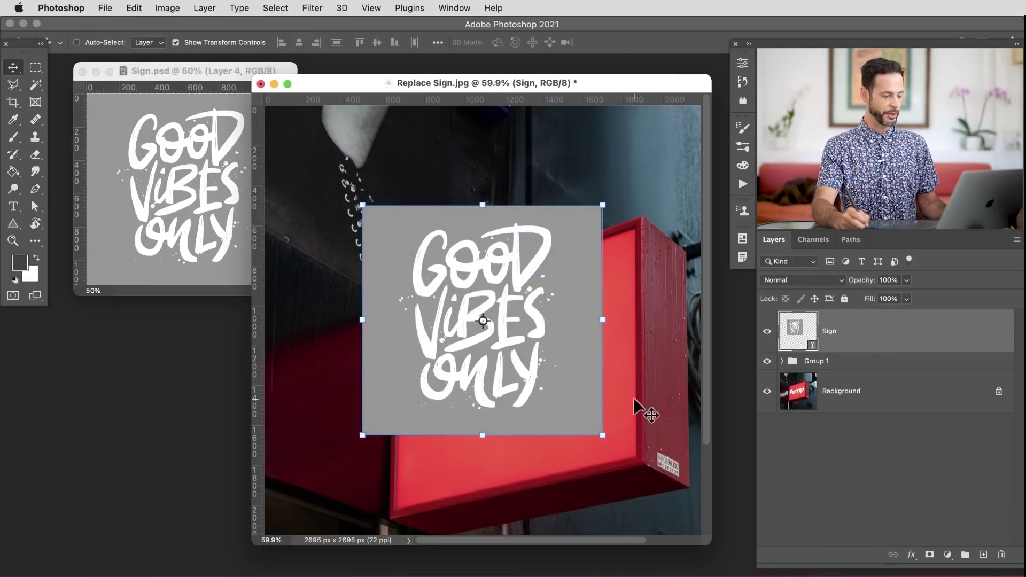
# Show Replace Sign.jpg full screen, lower the Sign layer's opacity to 79%, and move it over the red sign face
pyautogui.press('f')
pyautogui.scroll(3, 556, 310)
pyautogui.moveTo(556, 320); pyautogui.dragTo(530, 324)
pyautogui.moveTo(860, 289); pyautogui.dragTo(855, 290)
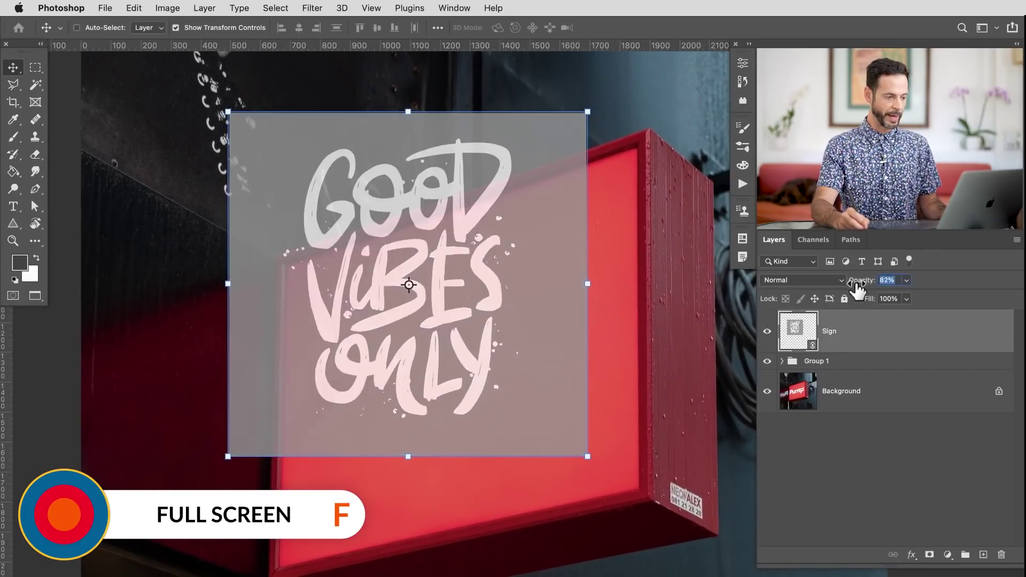
pyautogui.moveTo(544, 308); pyautogui.dragTo(598, 338)
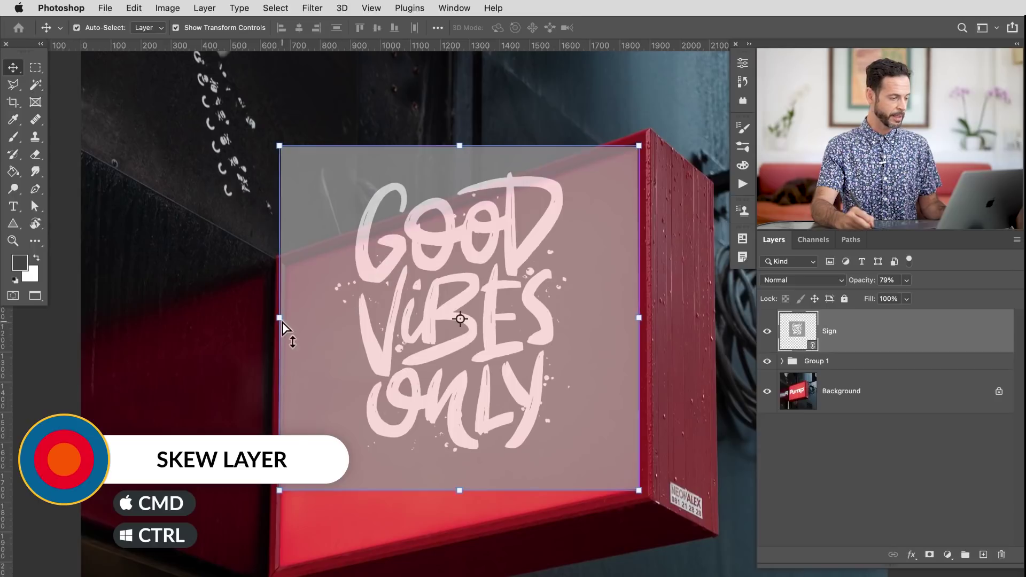
# Skew and distort the Sign layer so its corners match the inner corners of the red sign face
pyautogui.moveTo(283, 326); pyautogui.dragTo(284, 392)
pyautogui.moveTo(281, 224); pyautogui.dragTo(286, 271)
pyautogui.scroll(3, 650, 160)
pyautogui.moveTo(625, 132); pyautogui.dragTo(620, 131)
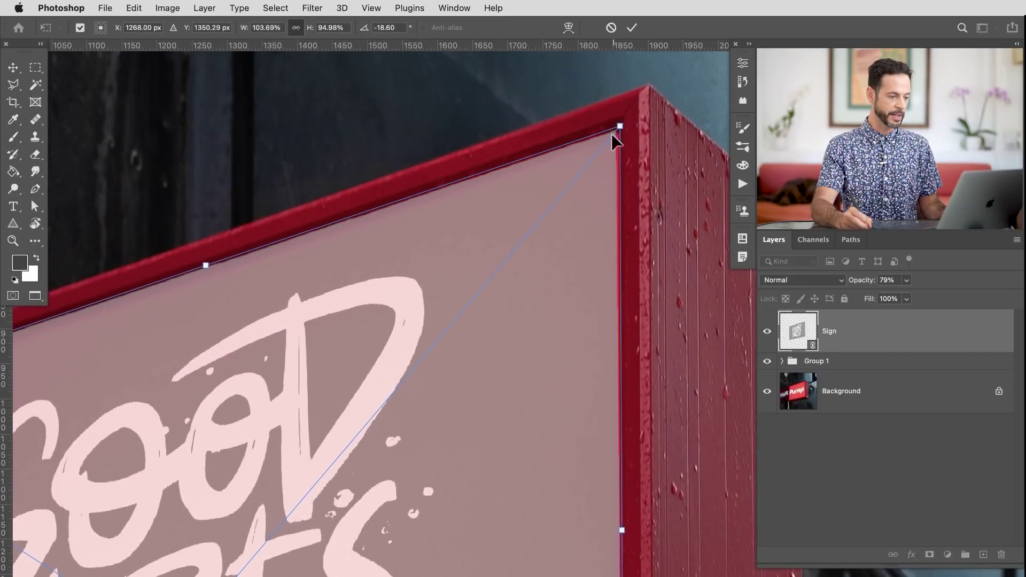
pyautogui.scroll(-10, 527, 130)
pyautogui.moveTo(593, 421); pyautogui.dragTo(590, 420)
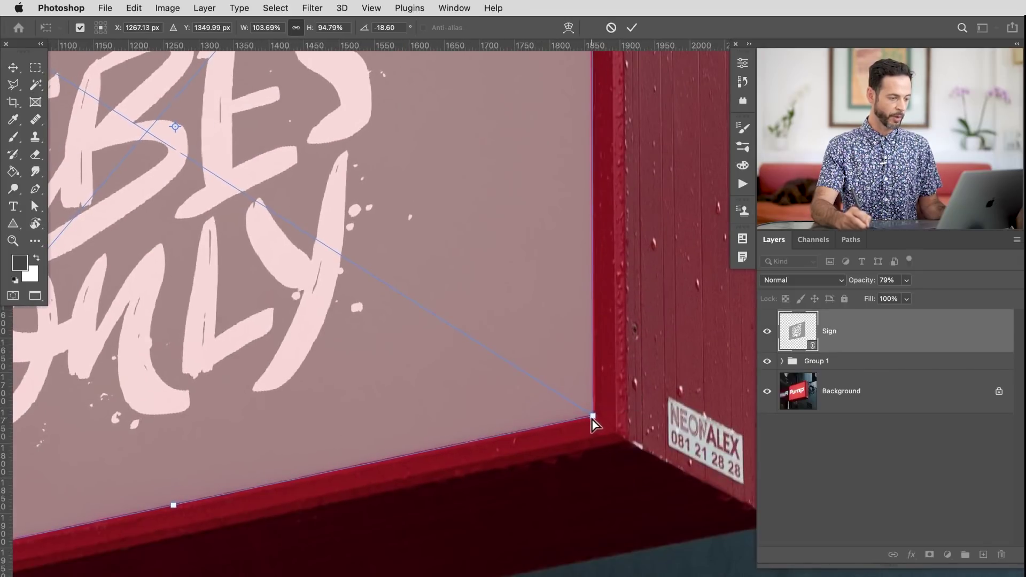
pyautogui.press('Return')
# Return Replace Sign.jpg to a floating window and show the whole image at 50% zoom
pyautogui.scroll(-10, 549, 368)
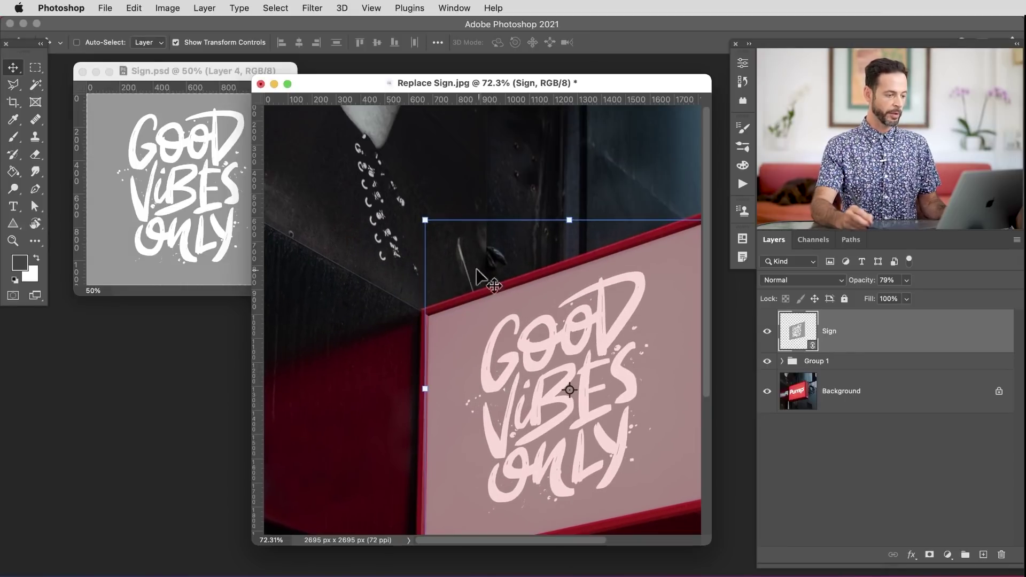
pyautogui.press('super+semicolon')
pyautogui.press('super+minus')
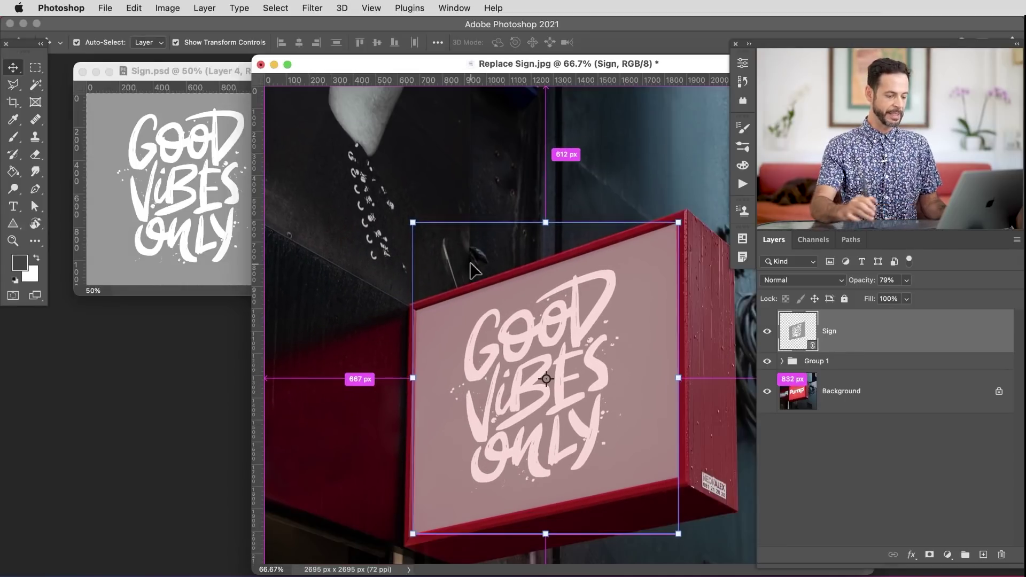
pyautogui.press('super+minus')
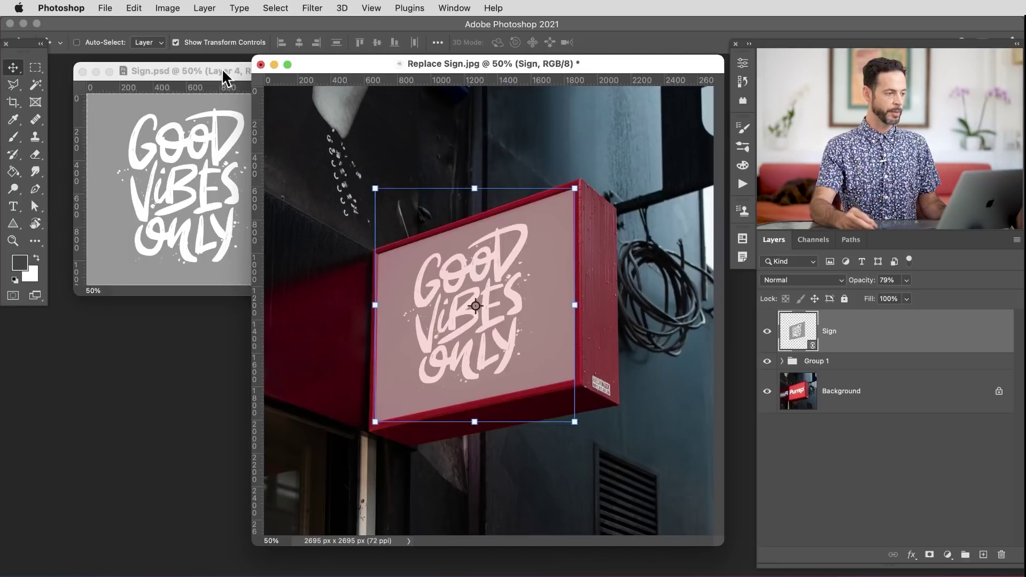
# Bring Sign.psd to the front, hide its gray Layer 4, and save the file to update the linked sign
pyautogui.moveTo(232, 74); pyautogui.dragTo(227, 83)
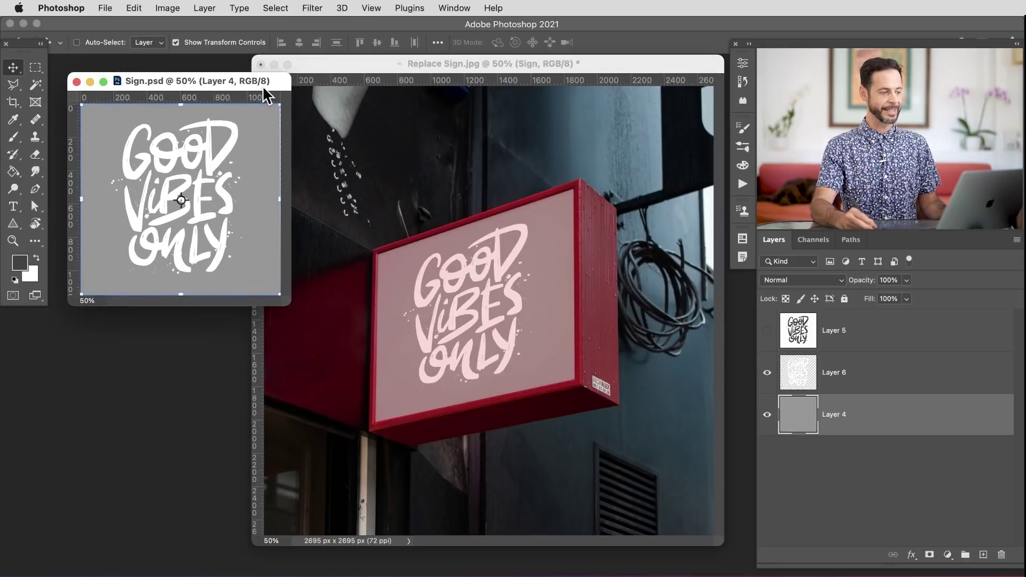
pyautogui.moveTo(263, 88); pyautogui.dragTo(266, 94)
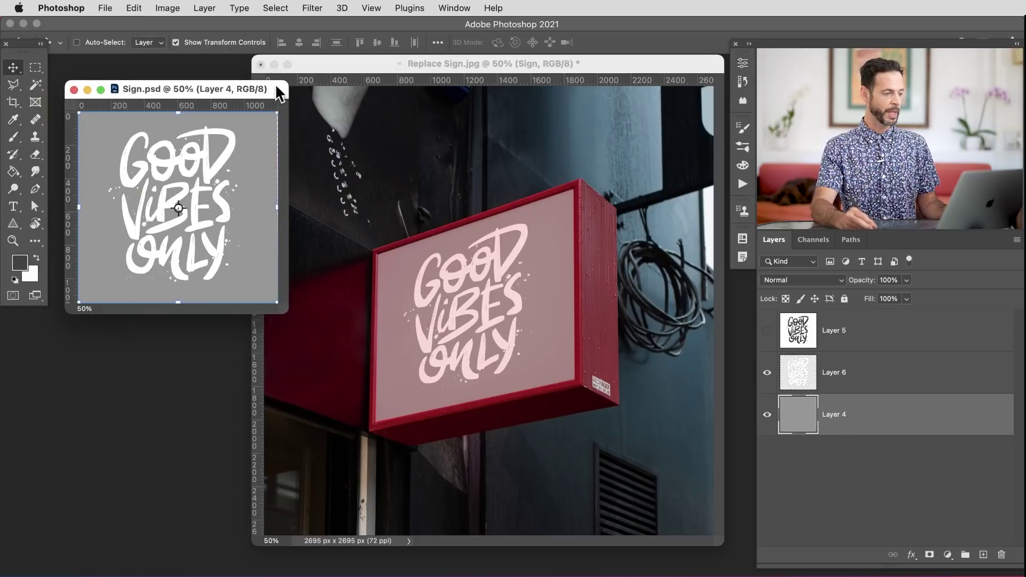
pyautogui.click(767, 416)
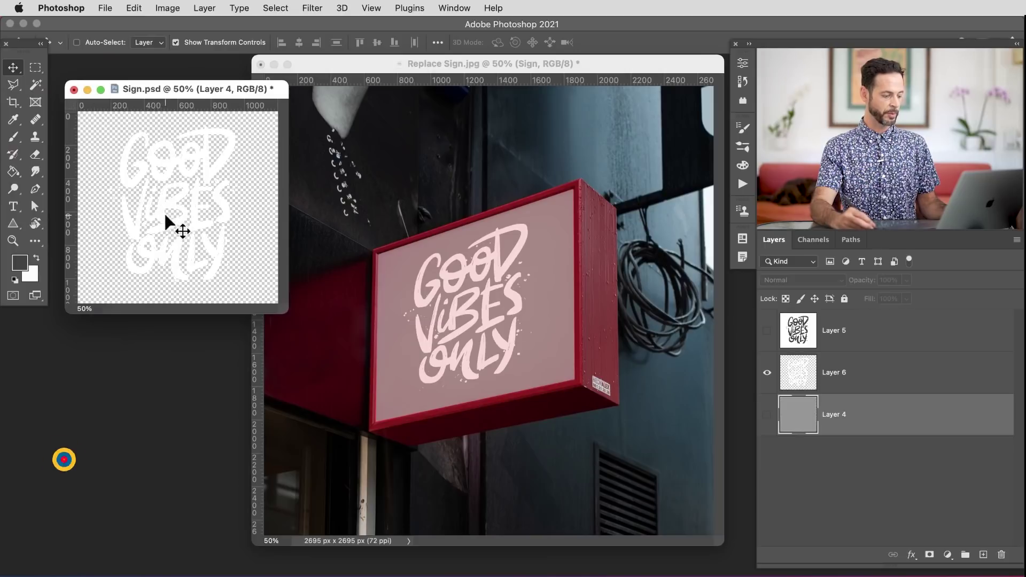
pyautogui.press('super+s')
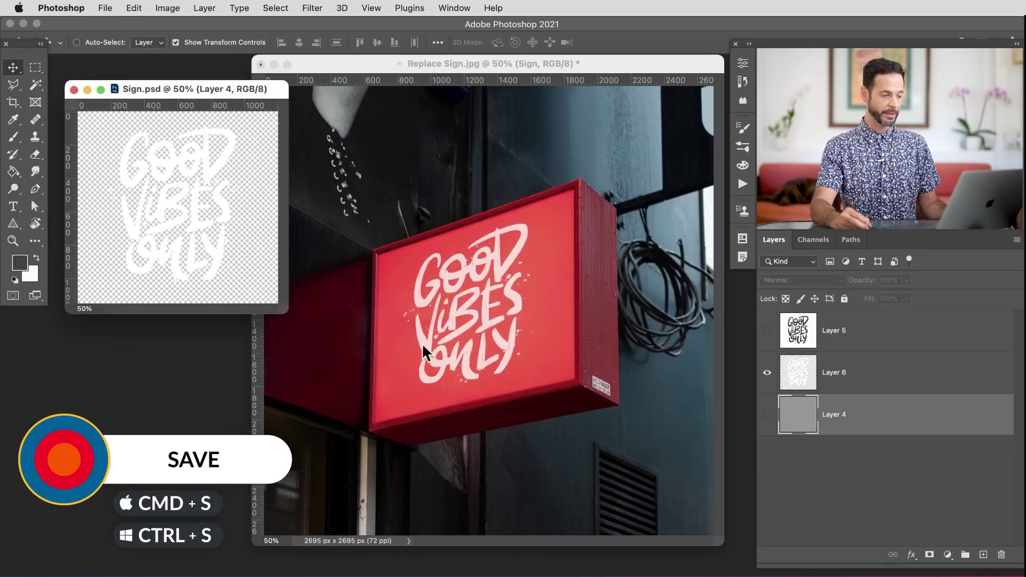
# Raise the Sign layer's opacity in Replace Sign.jpg to 98% and bring Sign.psd back to the front
pyautogui.click(614, 73)
pyautogui.moveTo(865, 289); pyautogui.dragTo(916, 286)
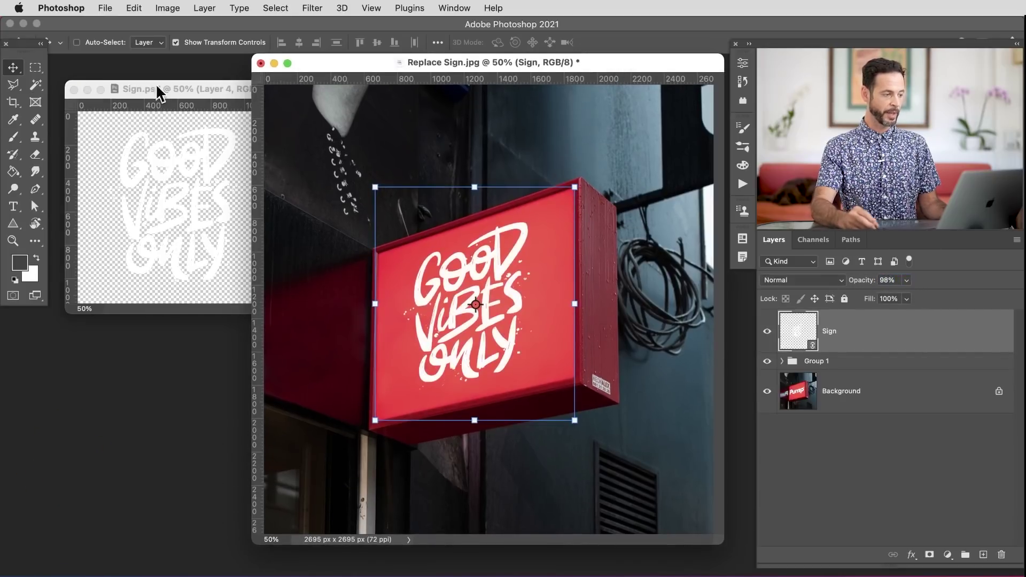
pyautogui.click(225, 138)
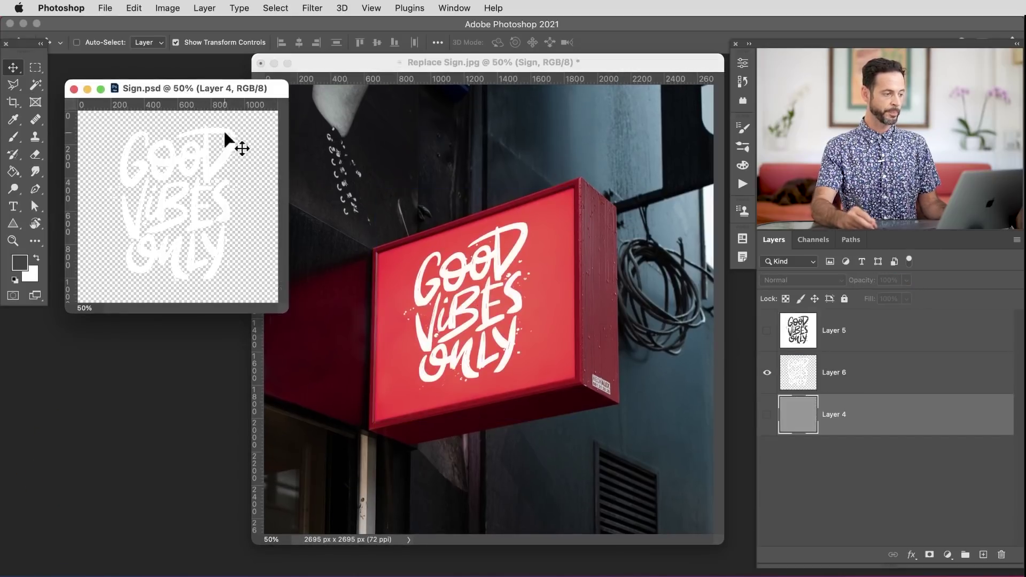
# Move the Layer 6 logo right in Sign.psd and save, and shift it back toward the centre and save again
pyautogui.click(852, 372)
pyautogui.moveTo(188, 238); pyautogui.dragTo(224, 248)
pyautogui.press('super+s')
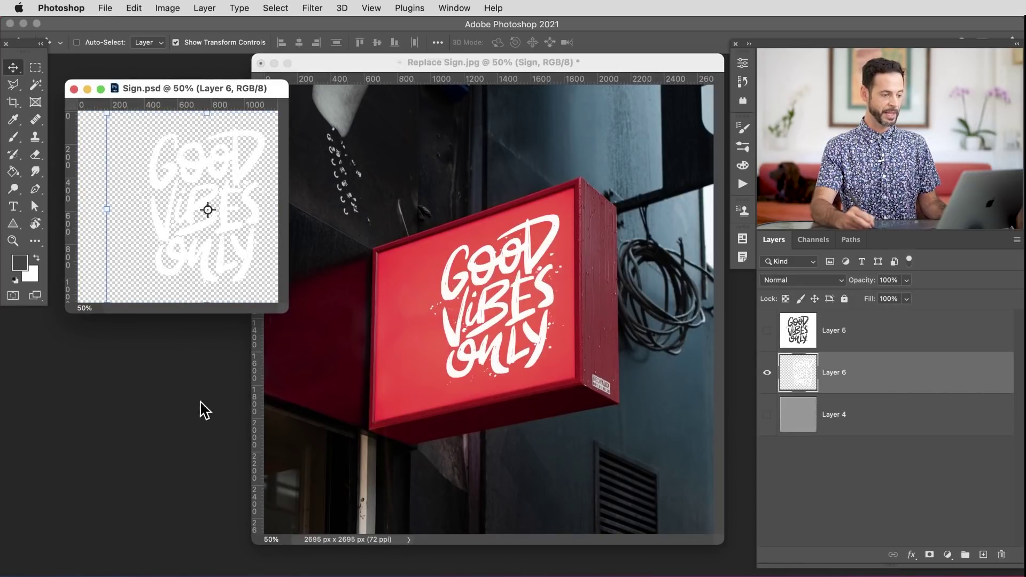
pyautogui.moveTo(263, 245); pyautogui.dragTo(218, 240)
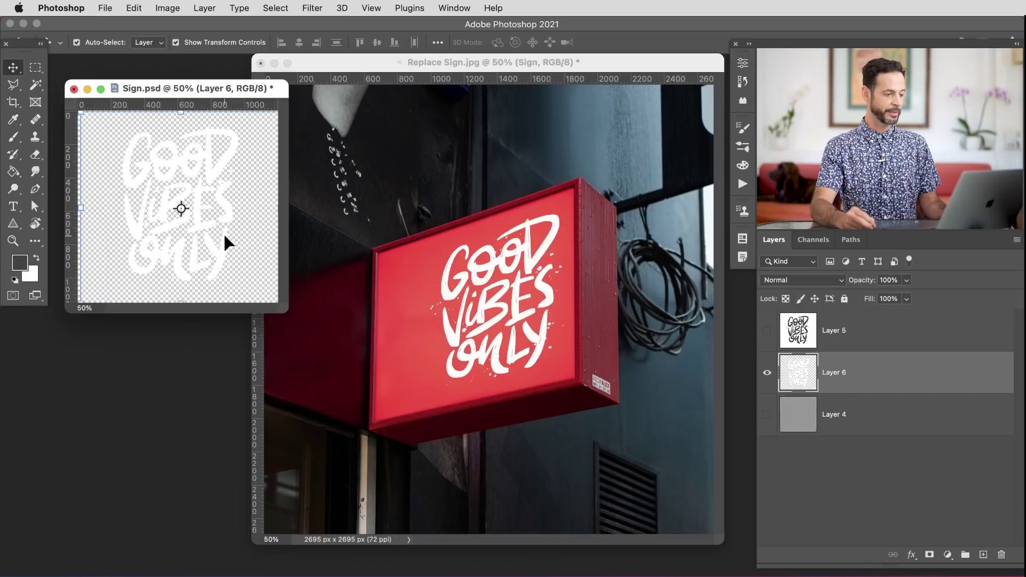
pyautogui.press('super+s')
# Duplicate Layer 6 in Sign.psd, scale the copy down into the canvas's upper-left corner, and save the file
pyautogui.press('super+j')
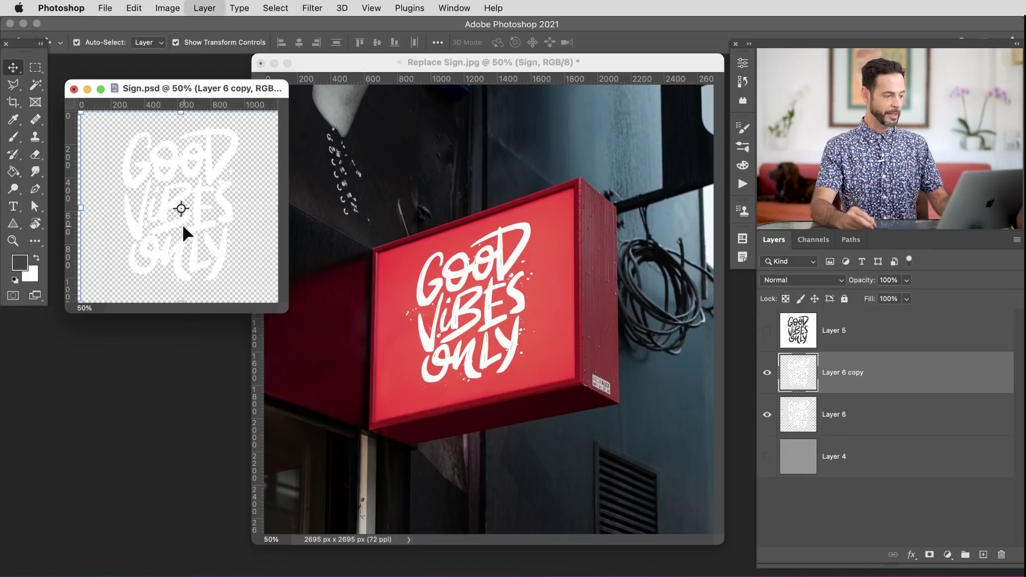
pyautogui.press('super+t')
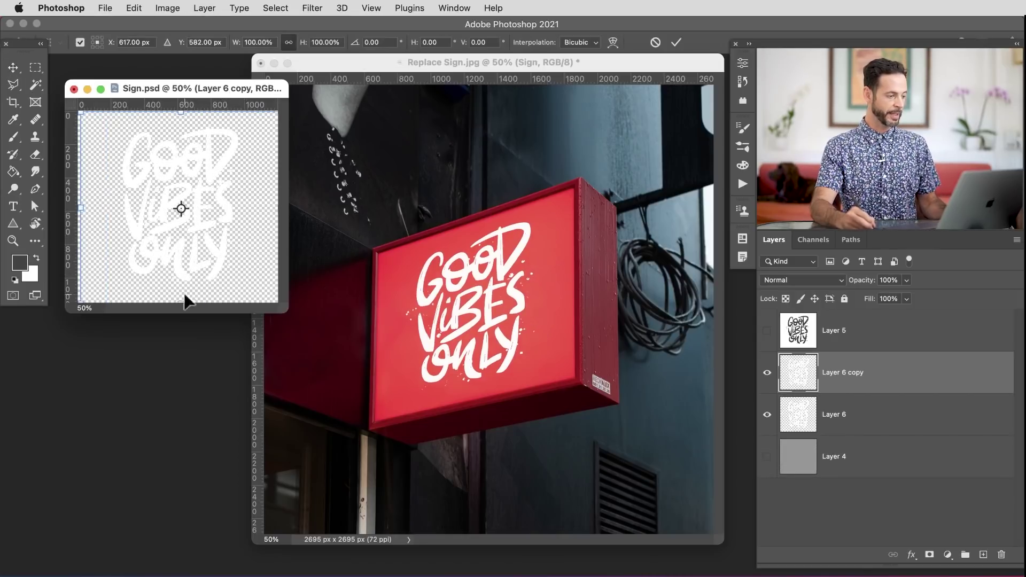
pyautogui.moveTo(287, 311); pyautogui.dragTo(128, 161)
pyautogui.press('Return')
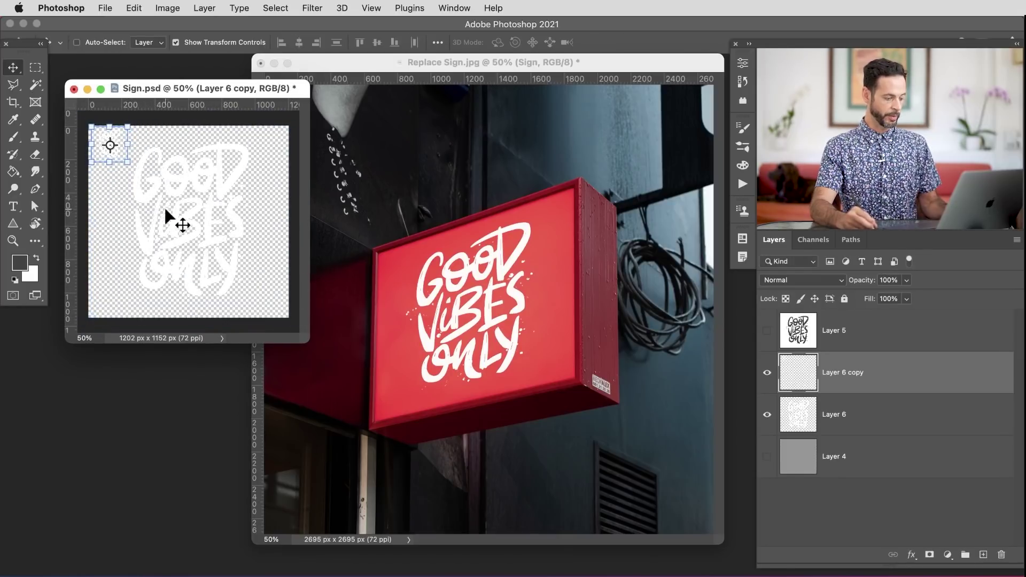
pyautogui.press('super+s')
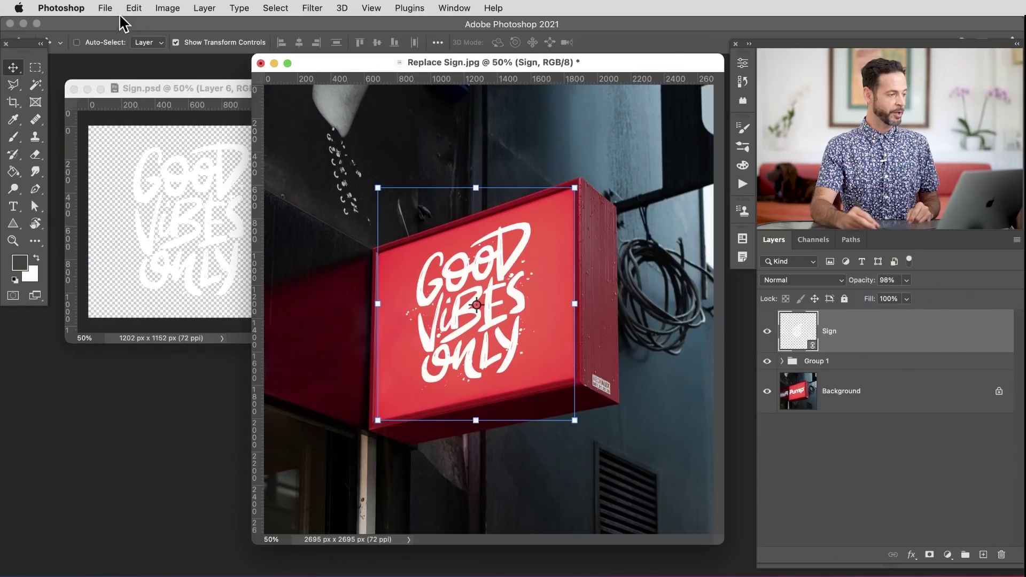
# Place Sign.psd as a second linked layer in Replace Sign.jpg and shift it toward the sign's left edge
pyautogui.click(106, 8)
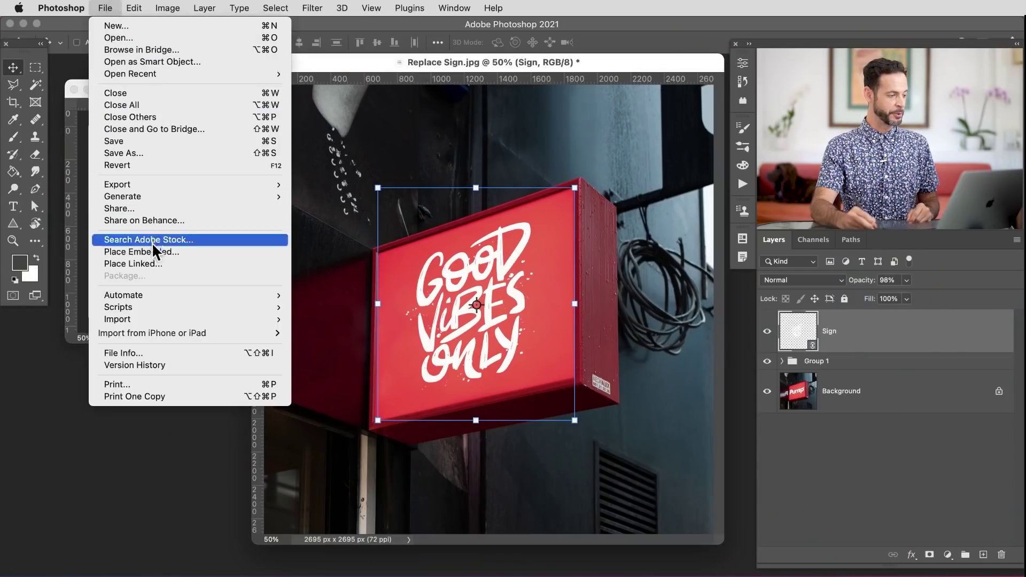
pyautogui.click(159, 264)
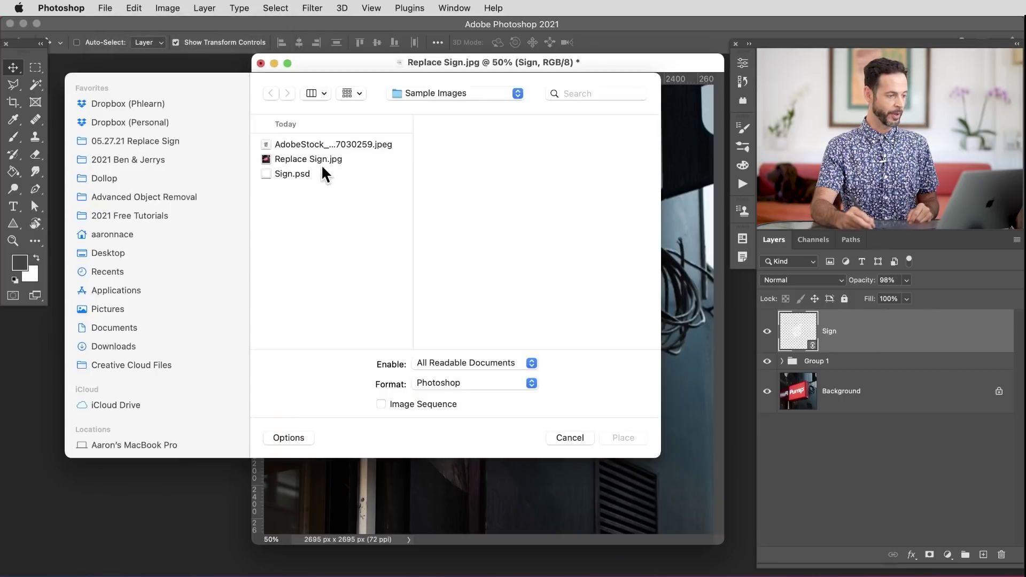
pyautogui.click(297, 174)
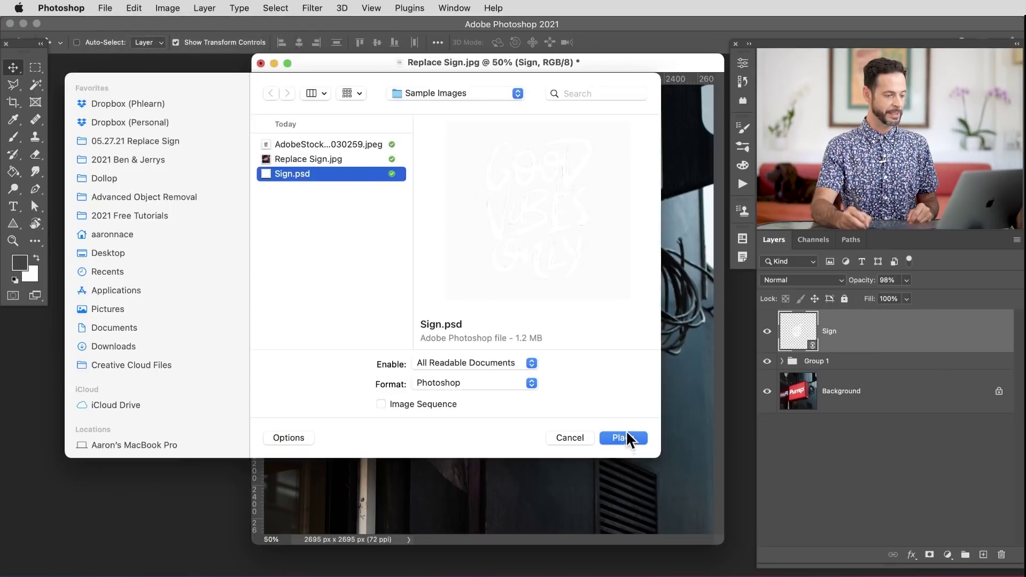
pyautogui.click(623, 438)
pyautogui.moveTo(507, 336); pyautogui.dragTo(435, 354)
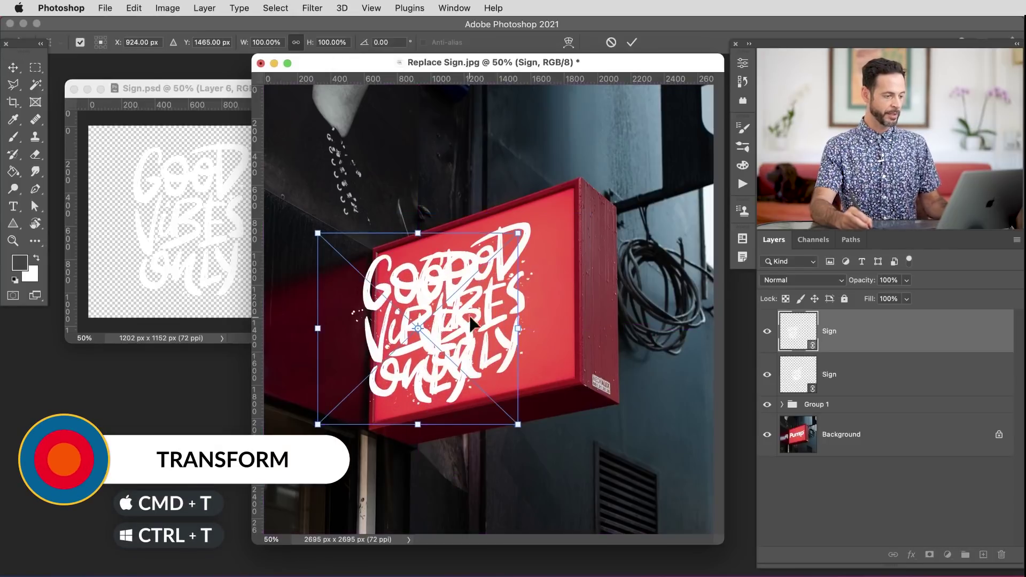
# Flip the newly placed Sign layer horizontally and distort it in perspective so its outer left side is shorter
pyautogui.rightClick(418, 287)
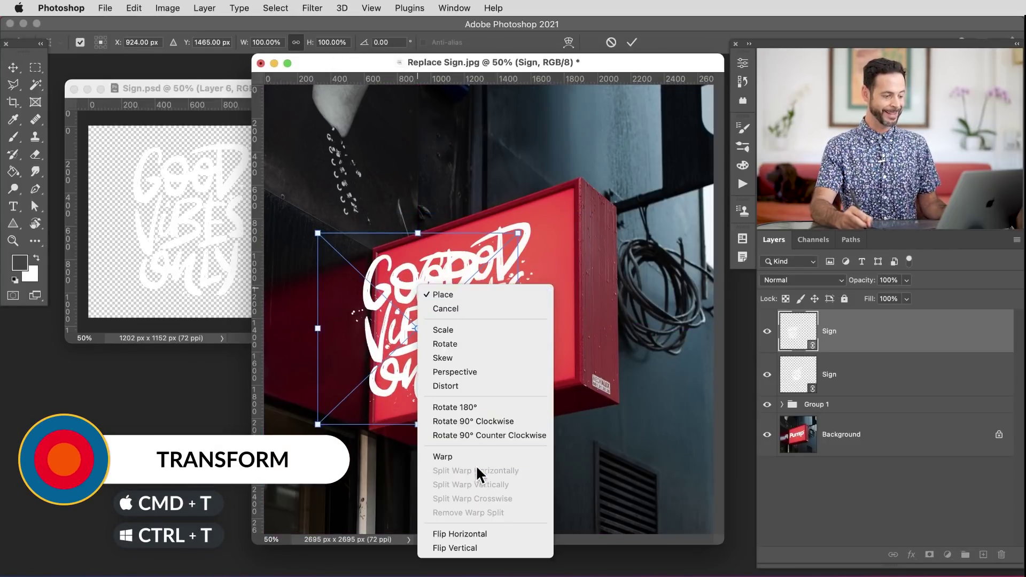
pyautogui.click(488, 534)
pyautogui.moveTo(442, 354); pyautogui.dragTo(398, 346)
pyautogui.moveTo(276, 235); pyautogui.dragTo(276, 262)
pyautogui.moveTo(276, 327); pyautogui.dragTo(319, 340)
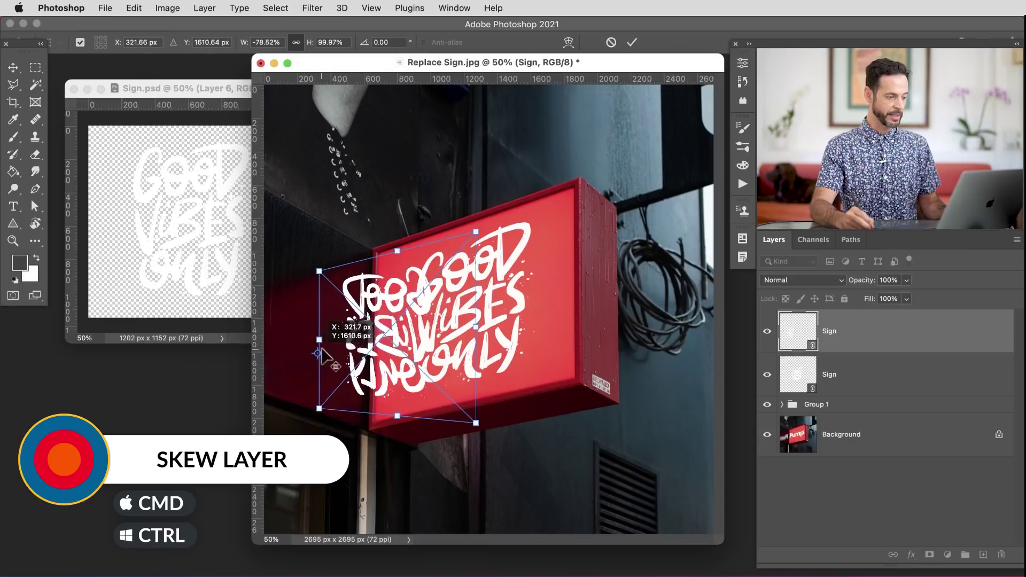
pyautogui.press('Return')
# Move the flipped logo onto the dark reflecting panel beside the sign, hide the rulers, and skew it to the panel's perspective
pyautogui.moveTo(425, 353); pyautogui.dragTo(339, 353)
pyautogui.press('super+r')
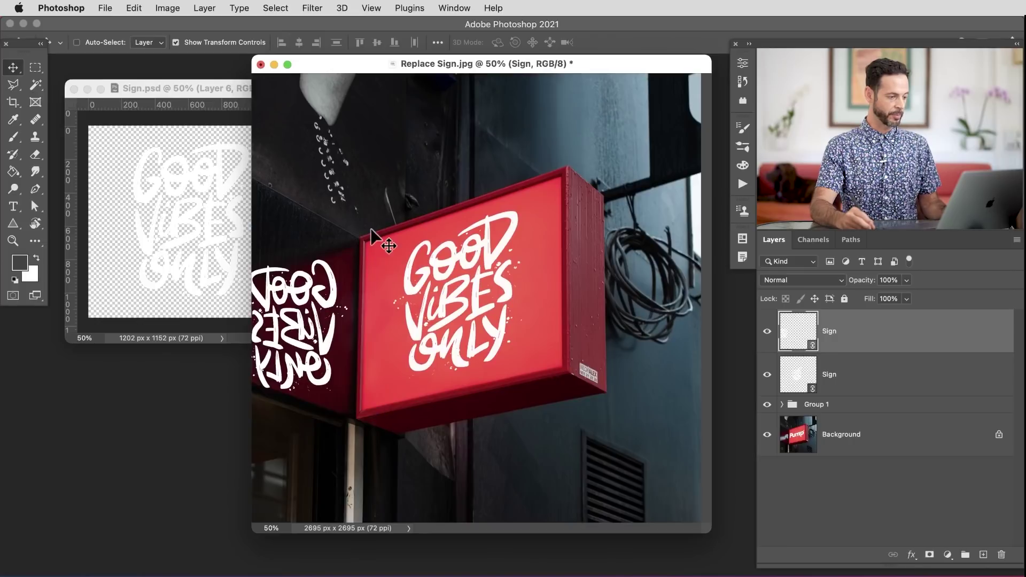
pyautogui.moveTo(373, 229); pyautogui.dragTo(354, 257)
pyautogui.moveTo(305, 341); pyautogui.dragTo(330, 340)
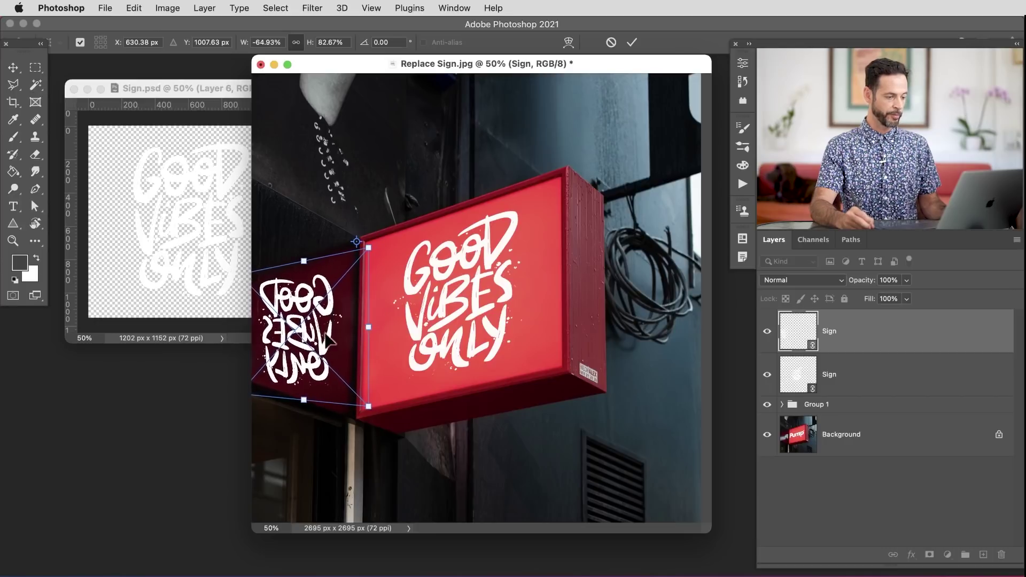
pyautogui.press('Return')
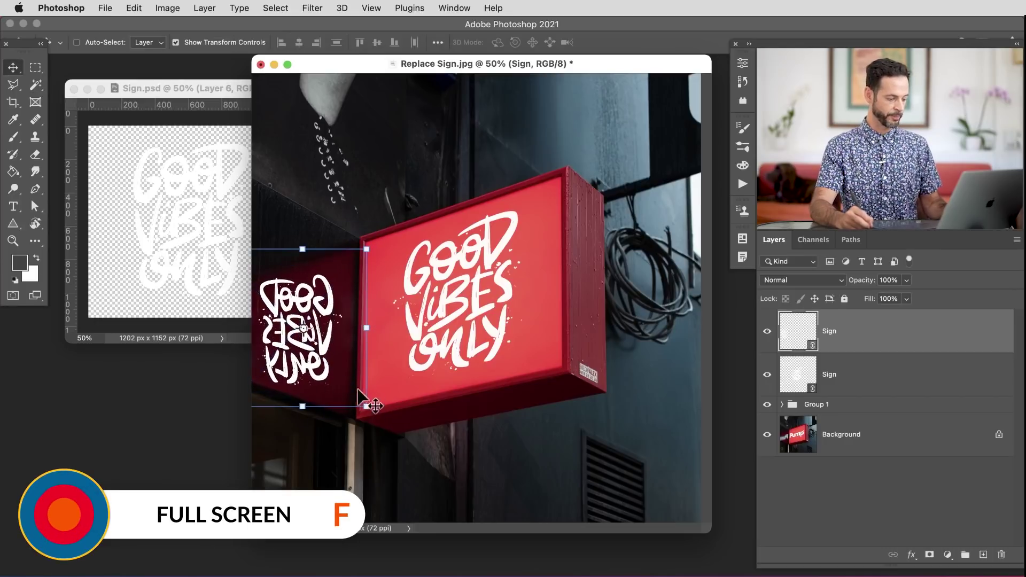
# Show Replace Sign.jpg full screen and stretch and skew the flipped logo to follow the angle of the sign's reflection
pyautogui.press('f')
pyautogui.moveTo(329, 412); pyautogui.dragTo(359, 413)
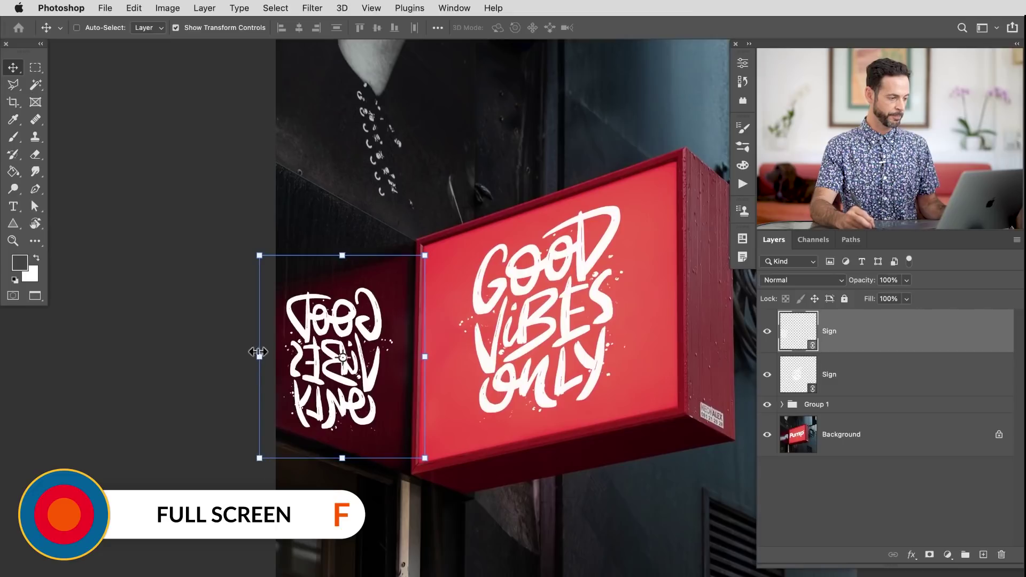
pyautogui.moveTo(259, 357); pyautogui.dragTo(233, 404)
pyautogui.moveTo(315, 400); pyautogui.dragTo(327, 398)
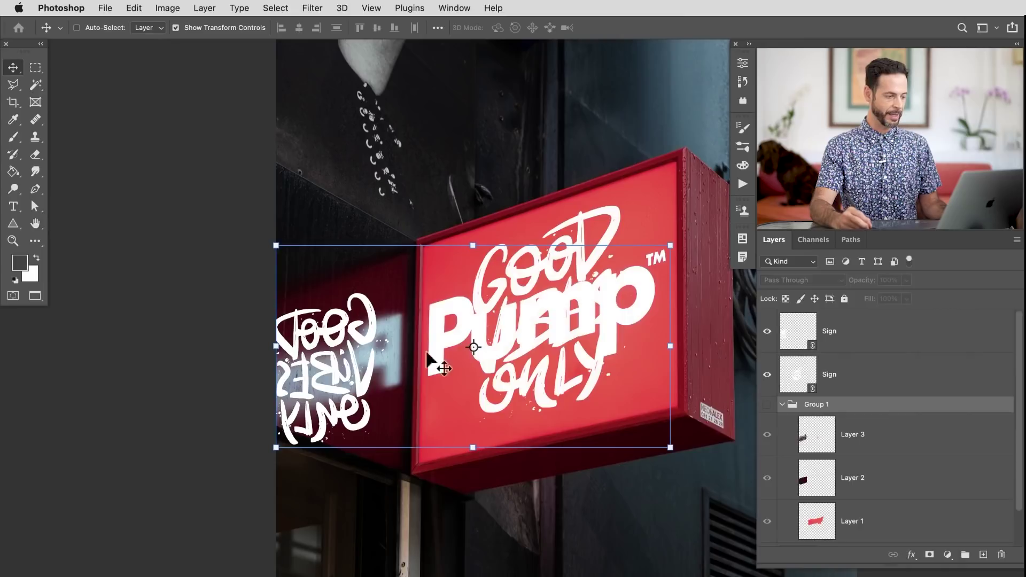
# Hide both Sign layers to compare with the original Pump sign and its reflection, and show Group 1 and both Sign layers again
pyautogui.moveTo(767, 331); pyautogui.dragTo(767, 375)
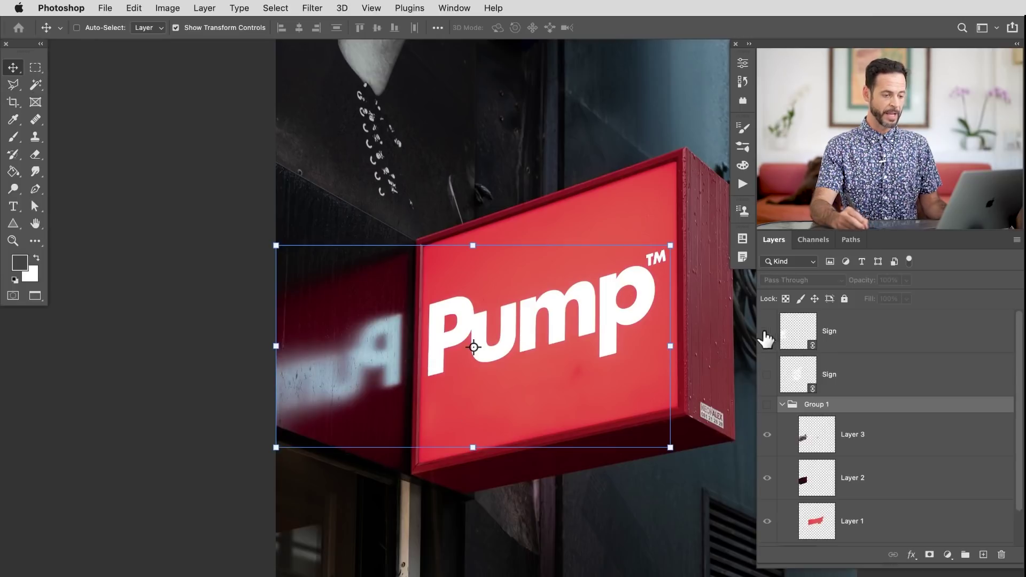
pyautogui.click(767, 404)
pyautogui.click(767, 375)
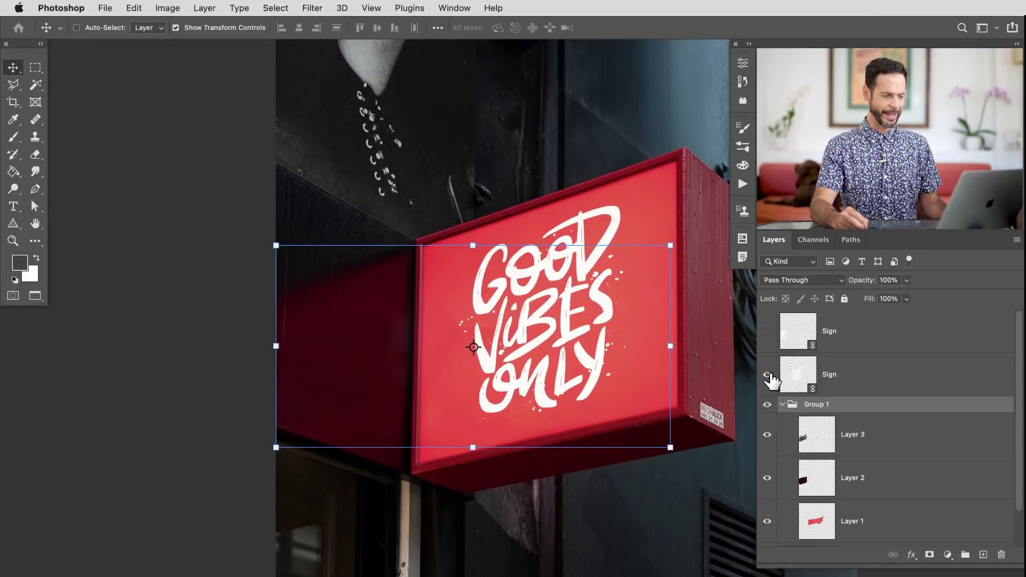
pyautogui.click(767, 331)
# Rename the upper Sign layer to Reflection and soften it with a light Gaussian Blur smart filter
pyautogui.click(836, 339)
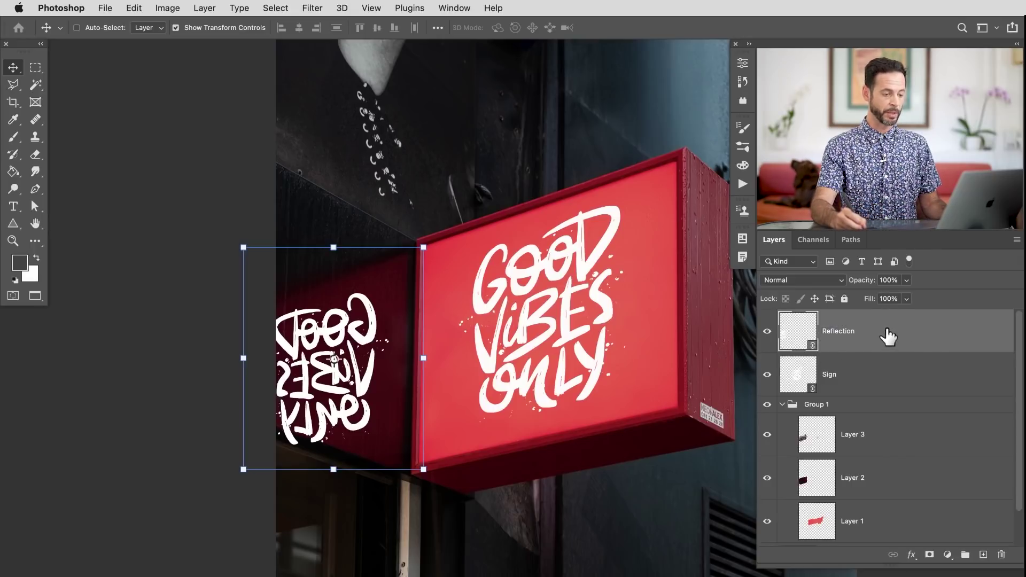
pyautogui.click(313, 7)
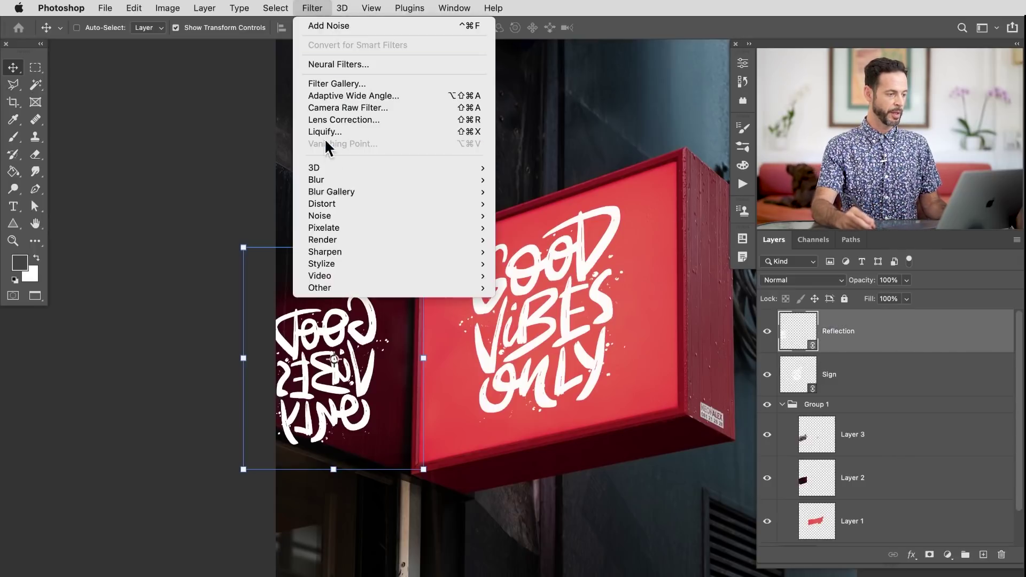
pyautogui.moveTo(330, 178)
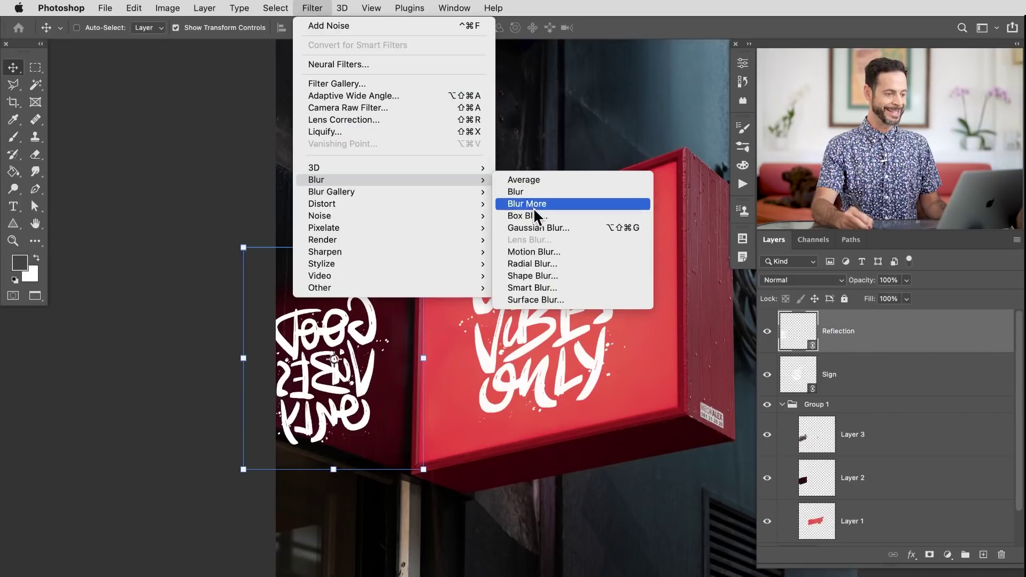
pyautogui.click(544, 228)
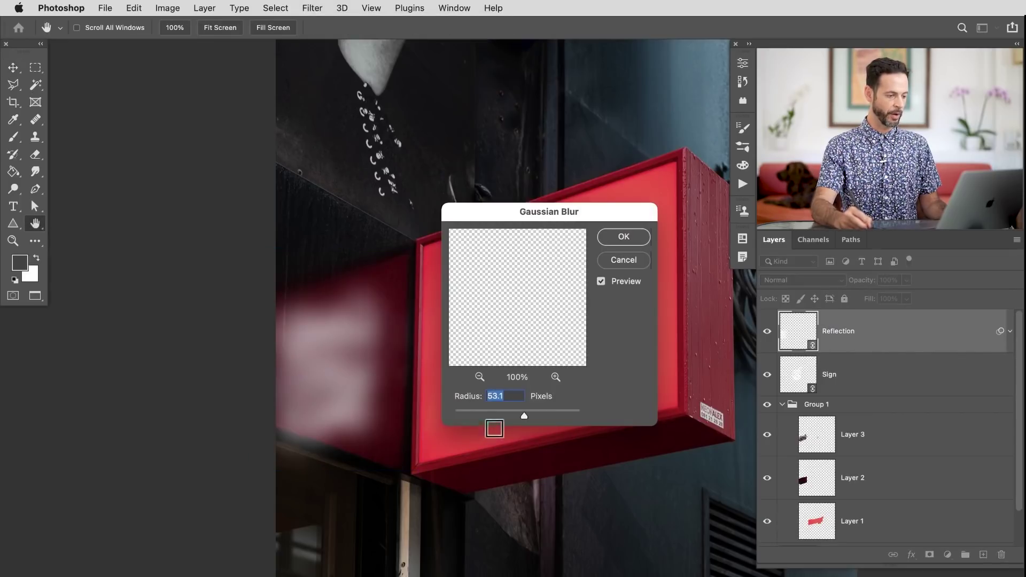
pyautogui.moveTo(493, 416); pyautogui.dragTo(500, 413)
pyautogui.click(630, 239)
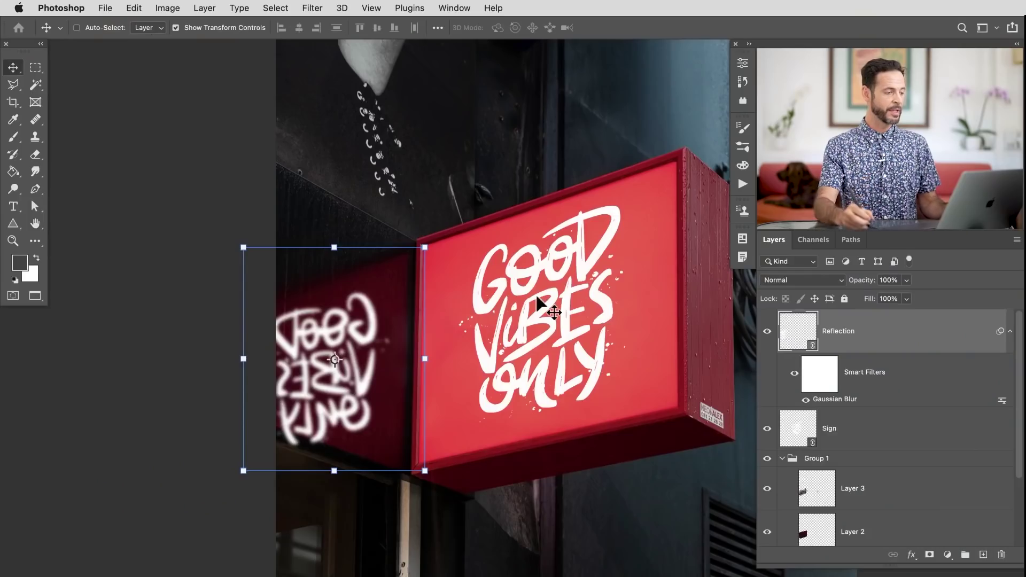
# Start a Tilt-Shift blur on the Reflection layer, turn it upright at the sign's left edge, and adjust its left focus line
pyautogui.click(310, 7)
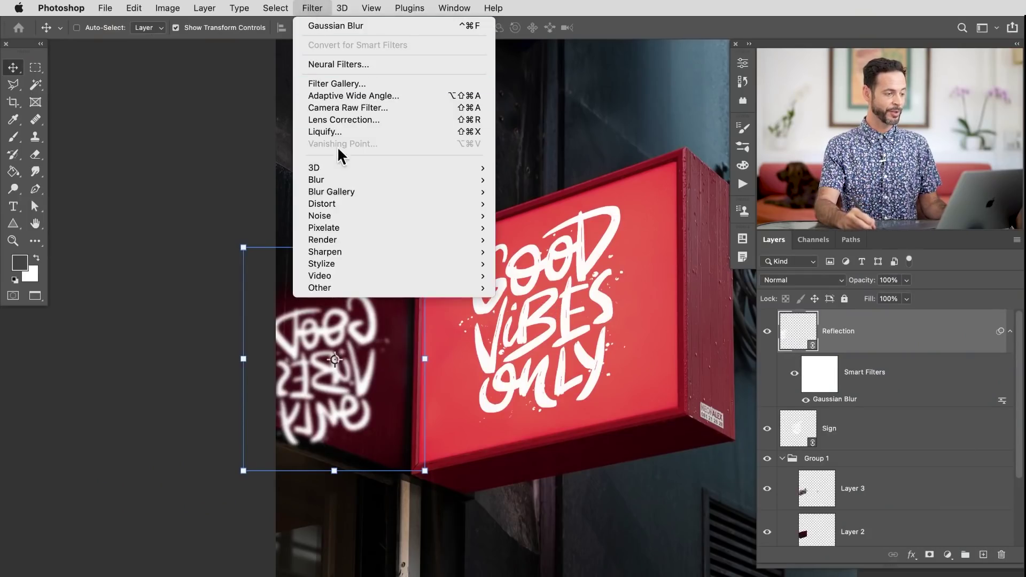
pyautogui.moveTo(347, 199)
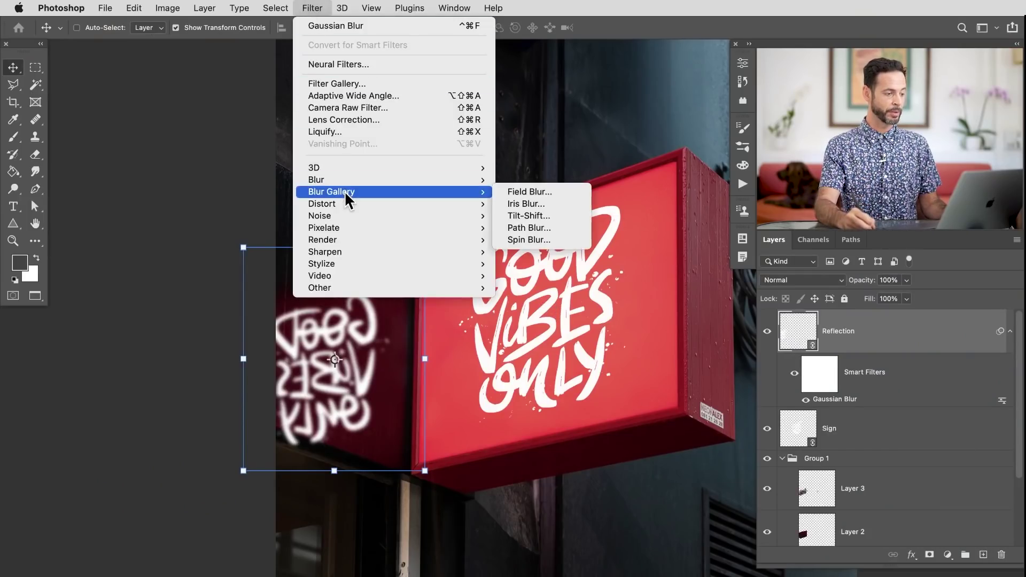
pyautogui.click(536, 216)
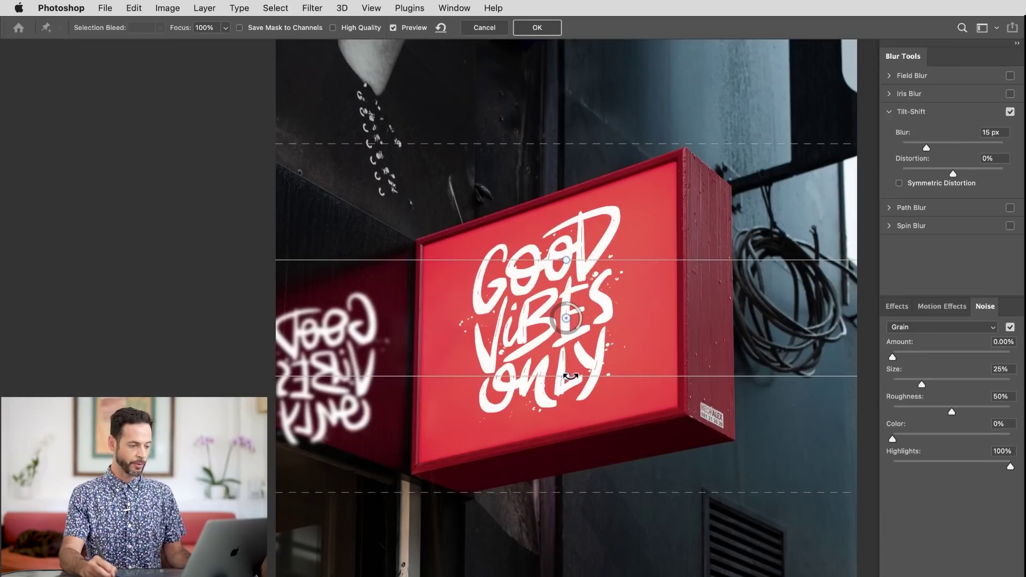
pyautogui.moveTo(626, 315); pyautogui.dragTo(415, 363)
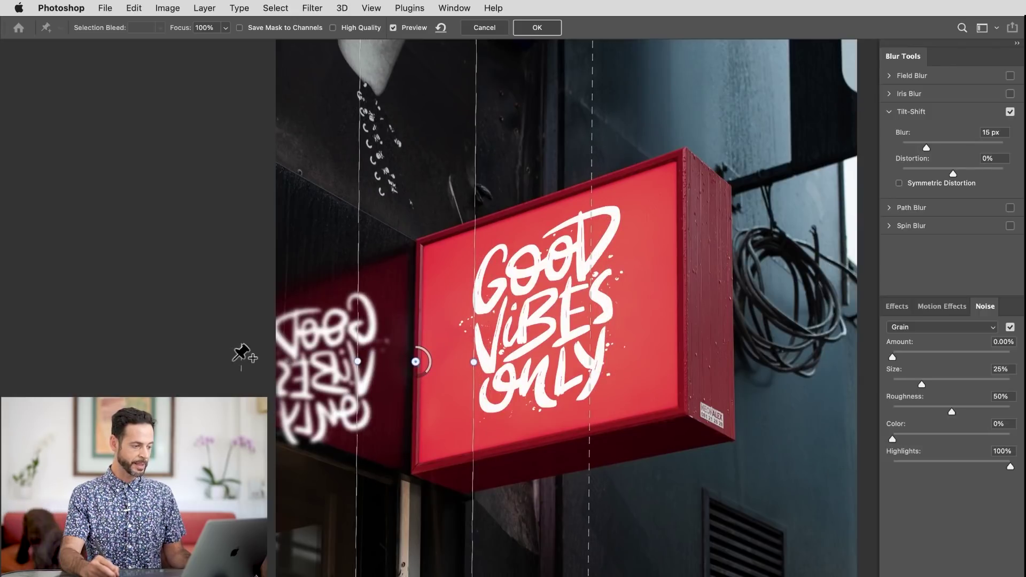
pyautogui.moveTo(358, 361); pyautogui.dragTo(357, 362)
pyautogui.moveTo(357, 321); pyautogui.dragTo(337, 325)
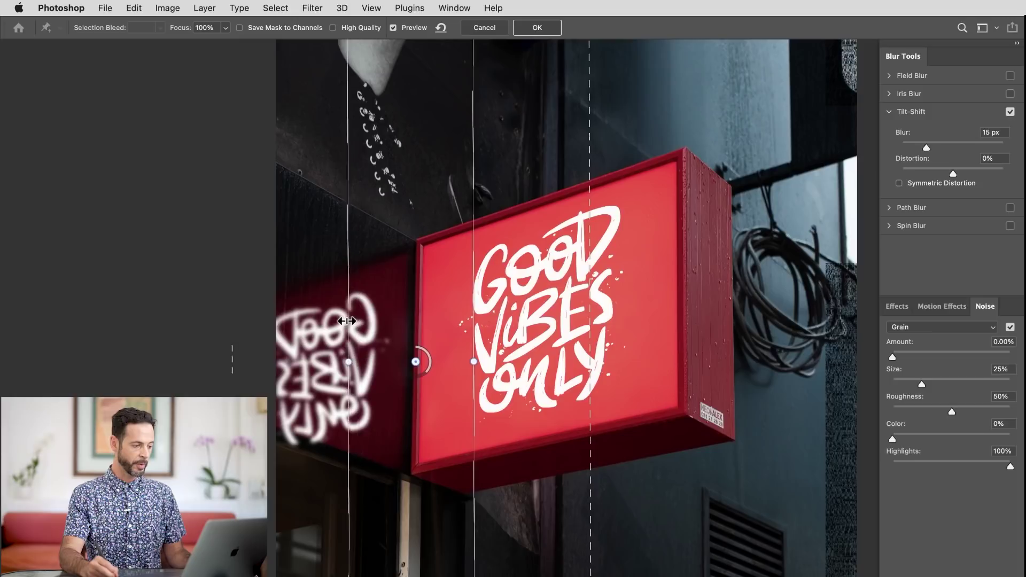
# Set the Tilt-Shift blur to 85 px and move the left focus line near the sign's edge, with a wide fade beyond it
pyautogui.moveTo(930, 151); pyautogui.dragTo(952, 143)
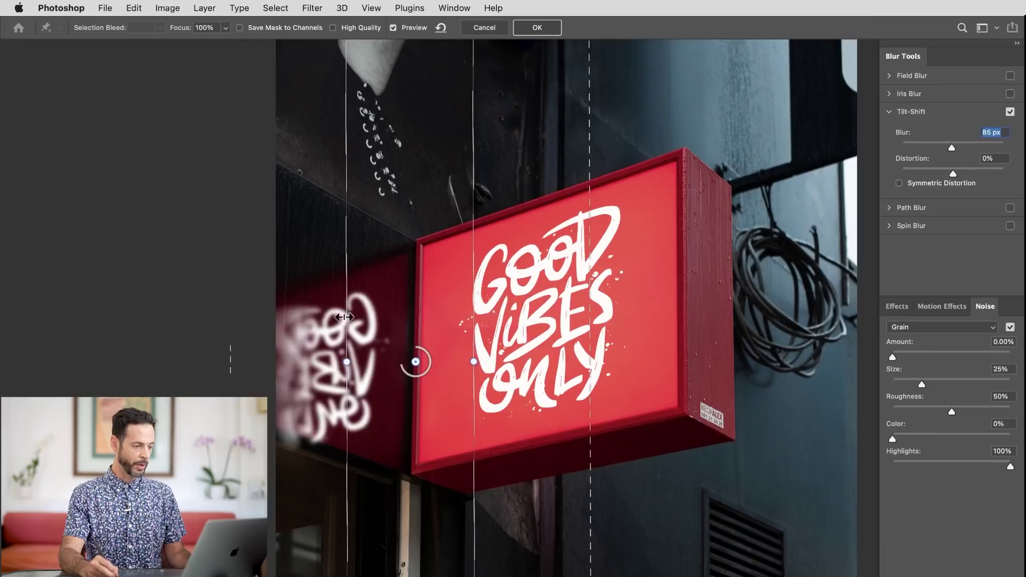
pyautogui.moveTo(355, 314); pyautogui.dragTo(408, 314)
pyautogui.moveTo(306, 323); pyautogui.dragTo(187, 330)
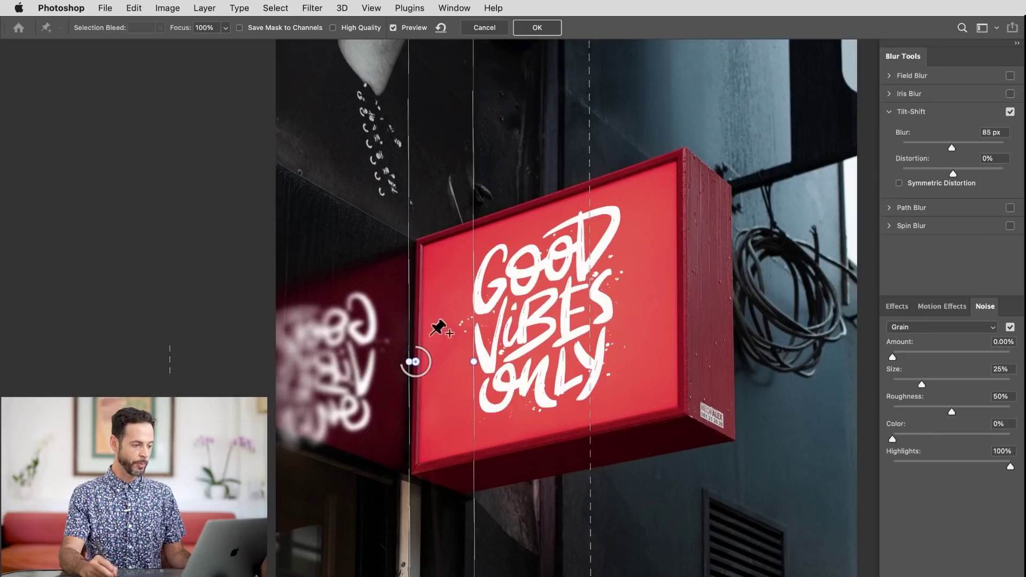
# Move the Tilt-Shift blur's centre onto the sign's left part, rotate its focus lines slightly, adjust the focus range and apply the blur
pyautogui.moveTo(418, 365); pyautogui.dragTo(441, 371)
pyautogui.moveTo(446, 371); pyautogui.dragTo(449, 361)
pyautogui.moveTo(421, 305); pyautogui.dragTo(448, 316)
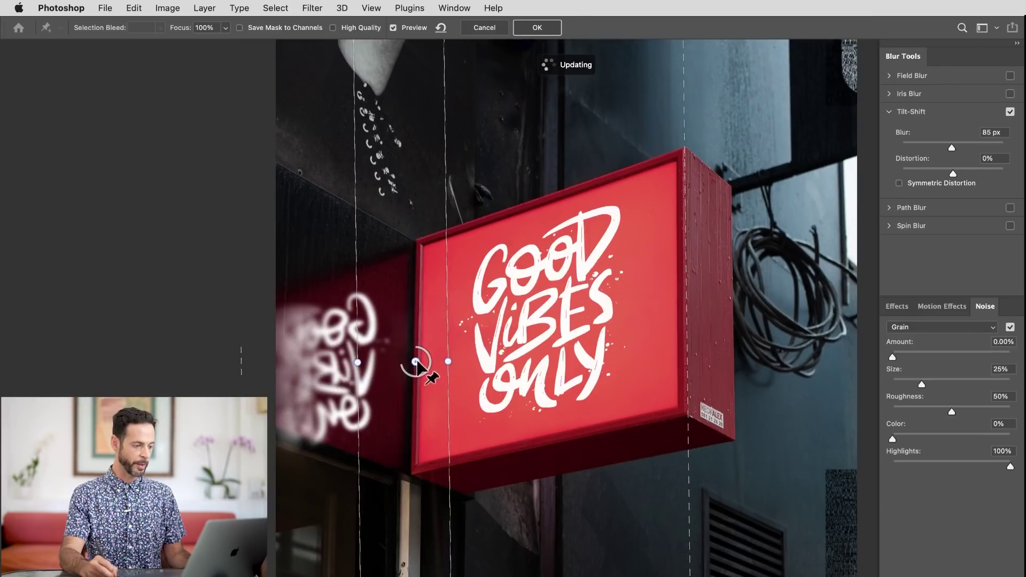
pyautogui.moveTo(419, 364); pyautogui.dragTo(456, 350)
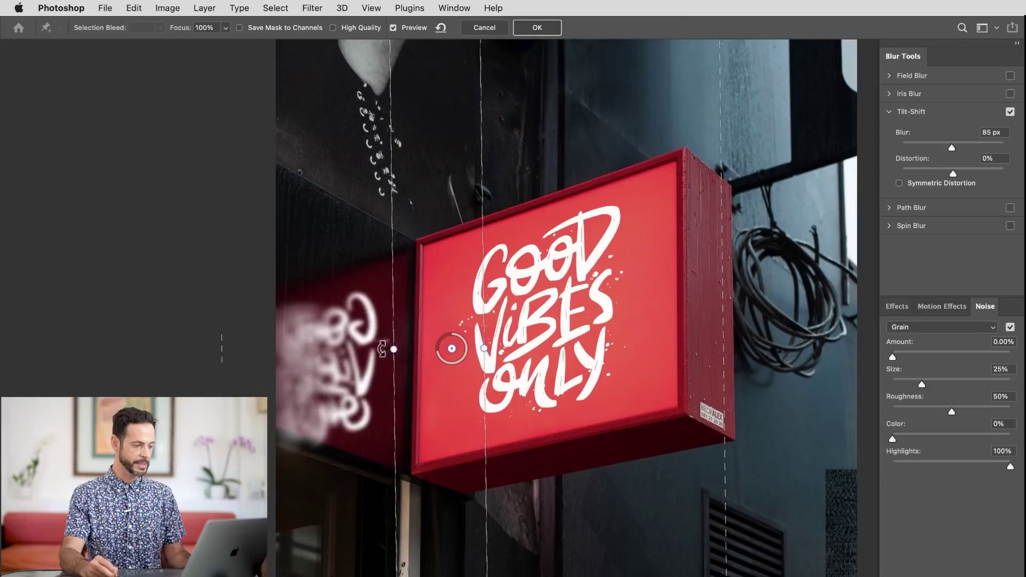
pyautogui.moveTo(394, 345); pyautogui.dragTo(371, 349)
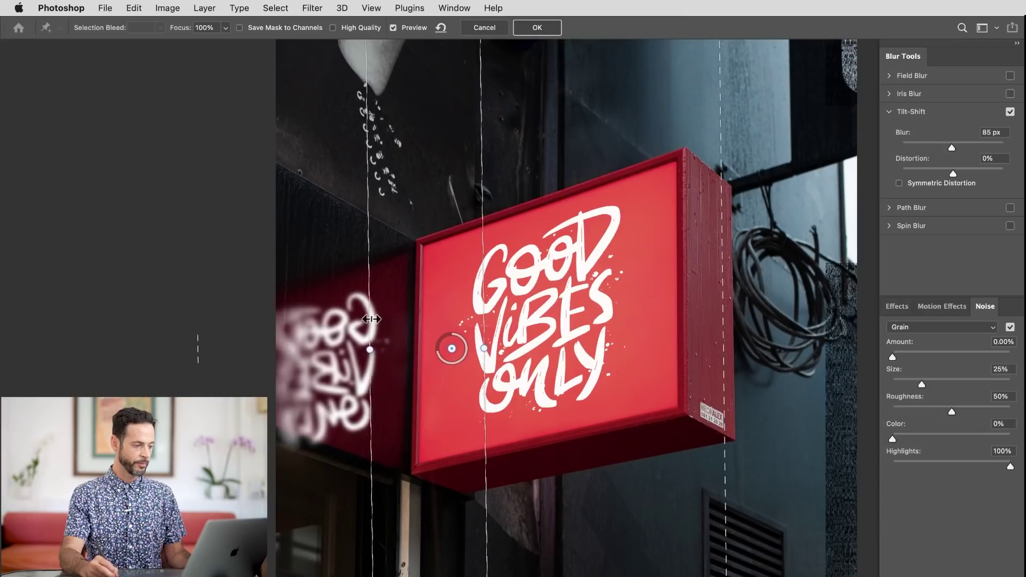
pyautogui.moveTo(452, 349)
pyautogui.mouseDown()
pyautogui.moveTo(478, 334)
pyautogui.moveTo(465, 338)
pyautogui.mouseUp()
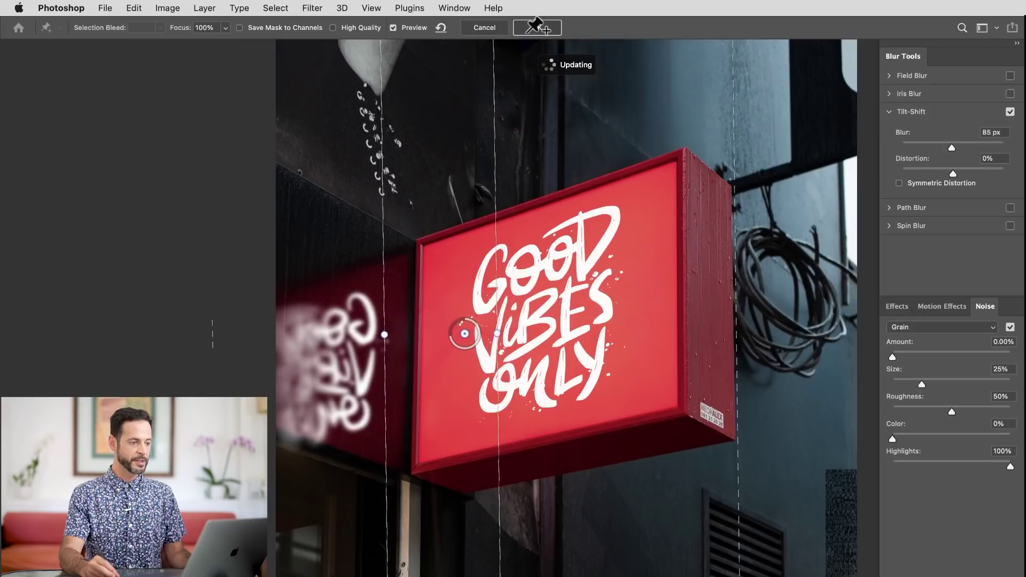
pyautogui.click(538, 30)
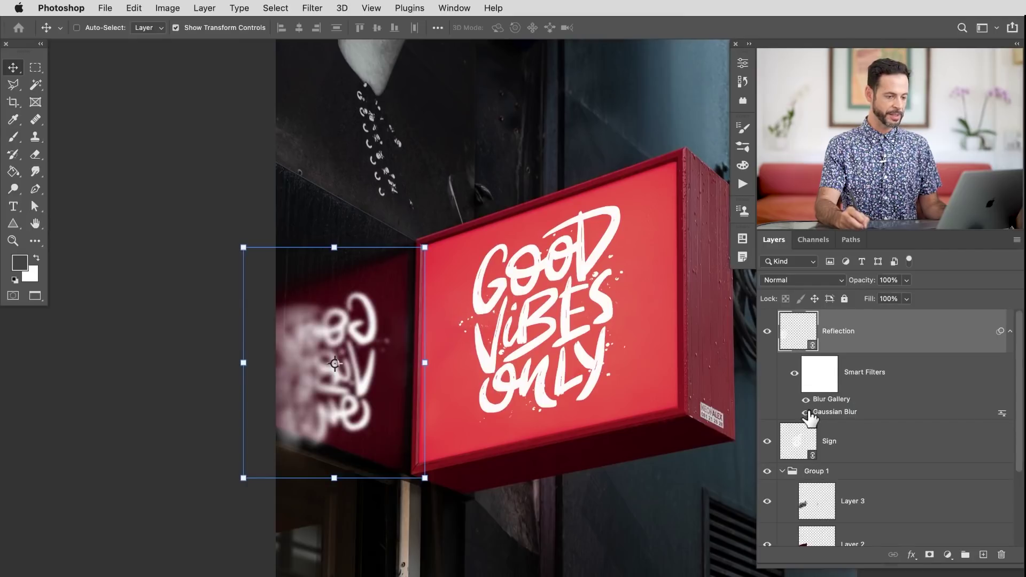
# Toggle the Gaussian Blur and Blur Gallery smart filters off and on to compare their effects on the Reflection layer
pyautogui.click(806, 414)
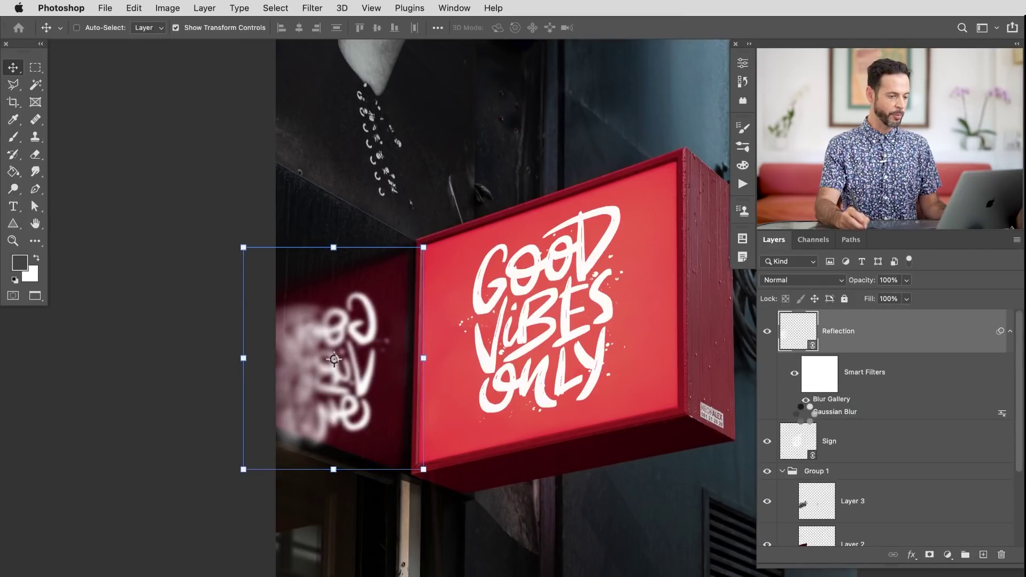
pyautogui.click(806, 413)
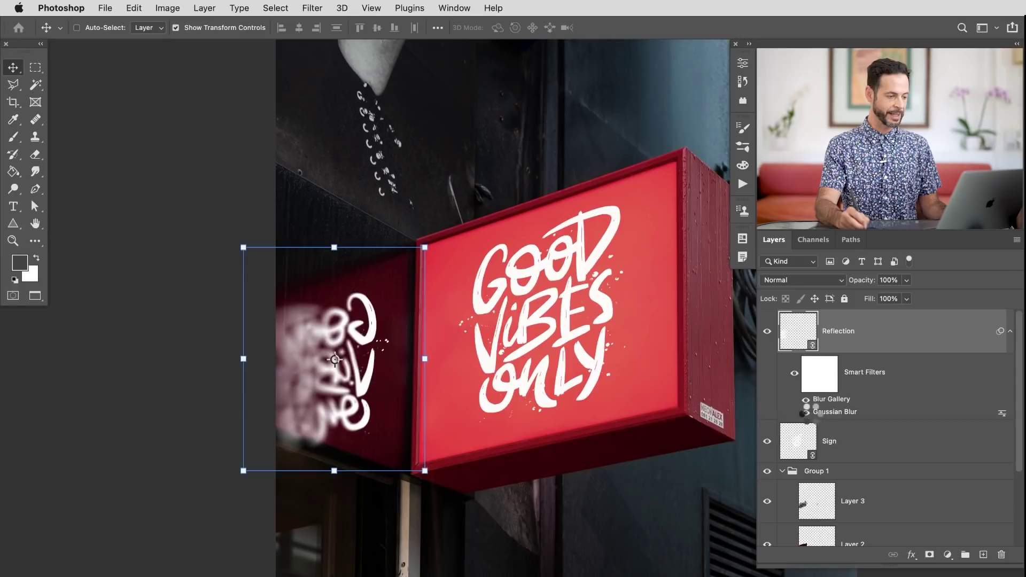
pyautogui.click(805, 401)
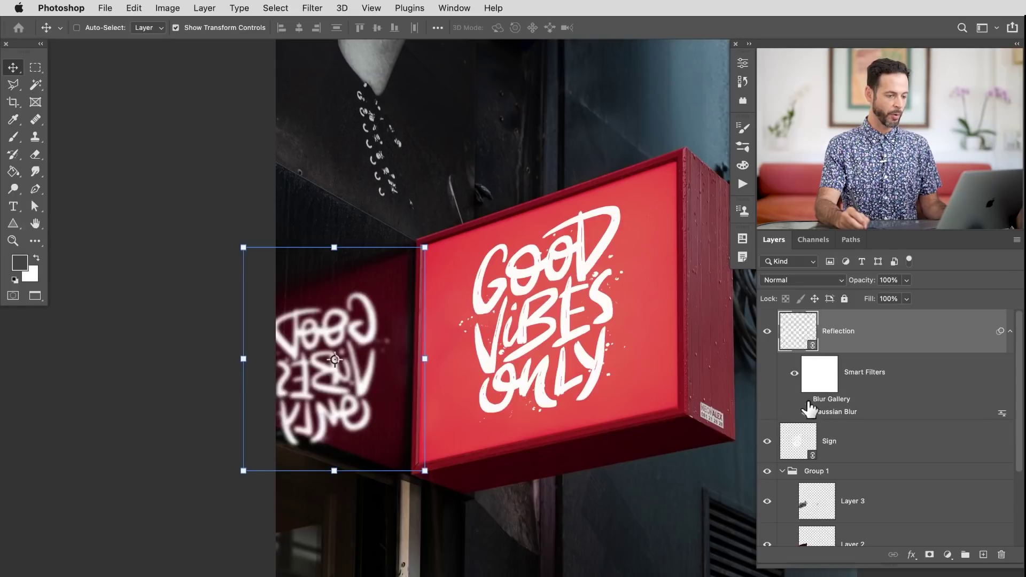
pyautogui.click(806, 401)
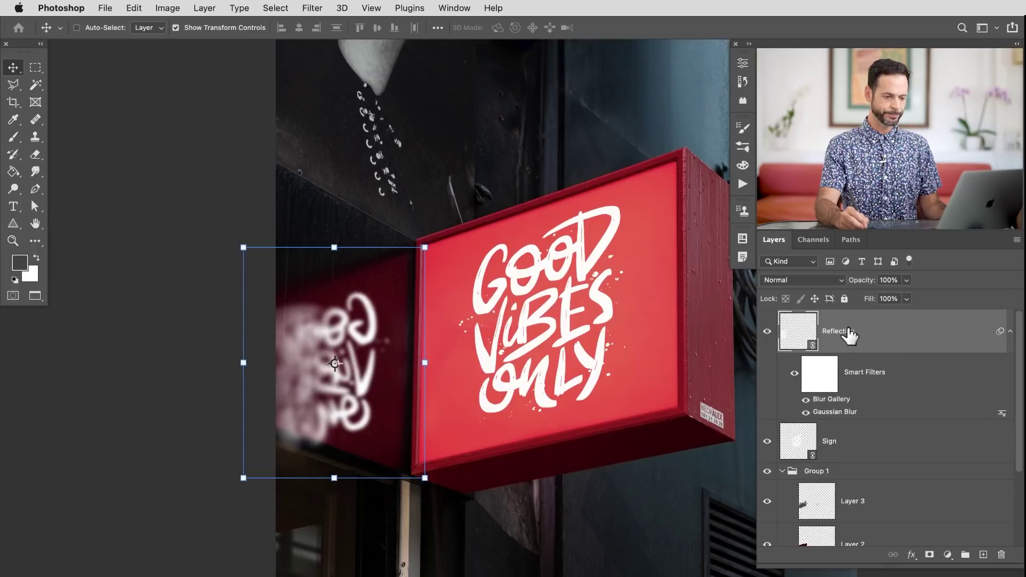
# Lower the Reflection layer's opacity to 62%, collapse its smart filters and hide Group 1 to expose the original reflection
pyautogui.moveTo(864, 287); pyautogui.dragTo(843, 287)
pyautogui.click(1008, 331)
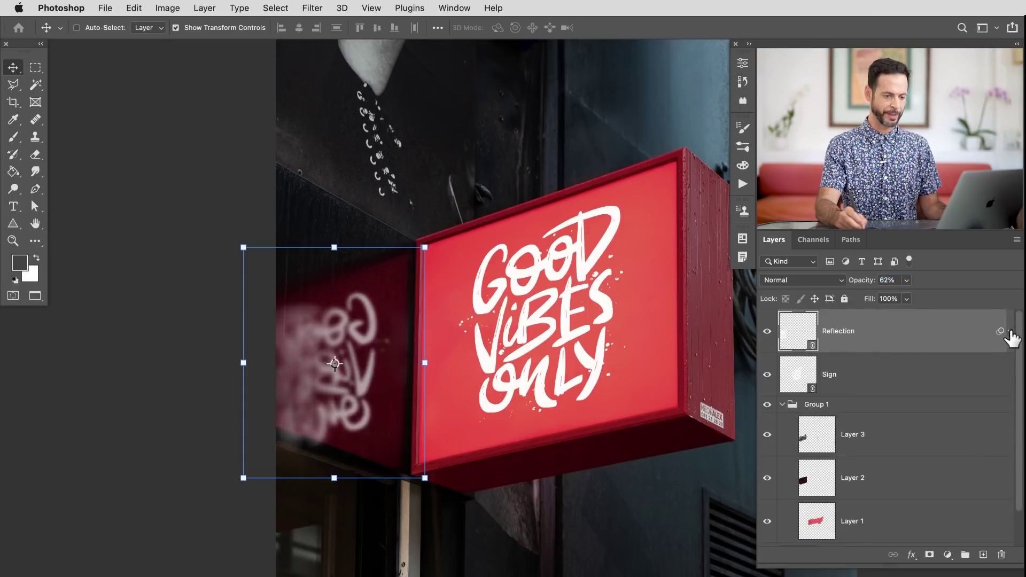
pyautogui.click(767, 405)
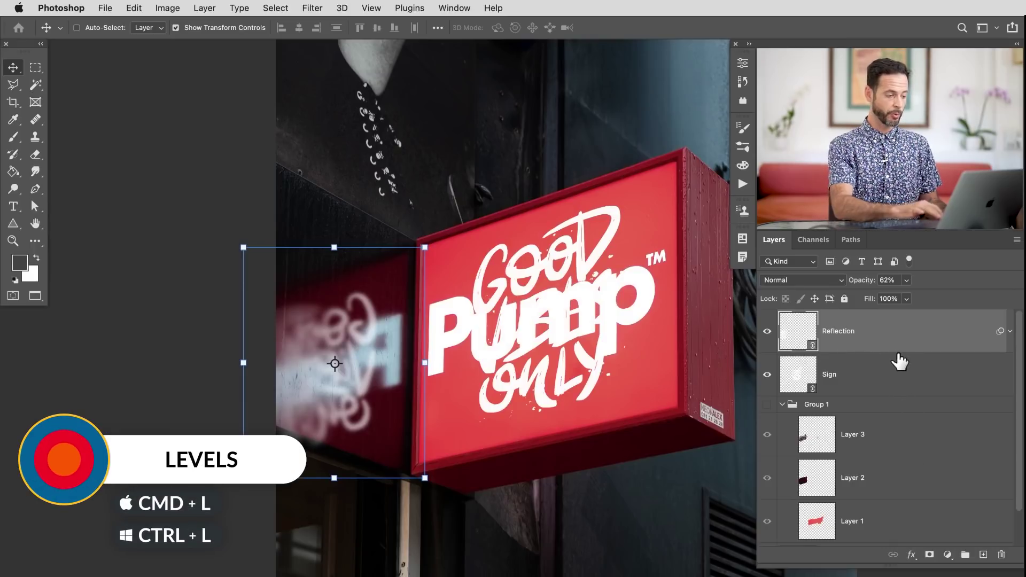
# Apply Levels to the Reflection layer, lowering the Red channel's white output level and setting the Green channel's to 236
pyautogui.press('super+l')
pyautogui.moveTo(500, 152); pyautogui.dragTo(542, 152)
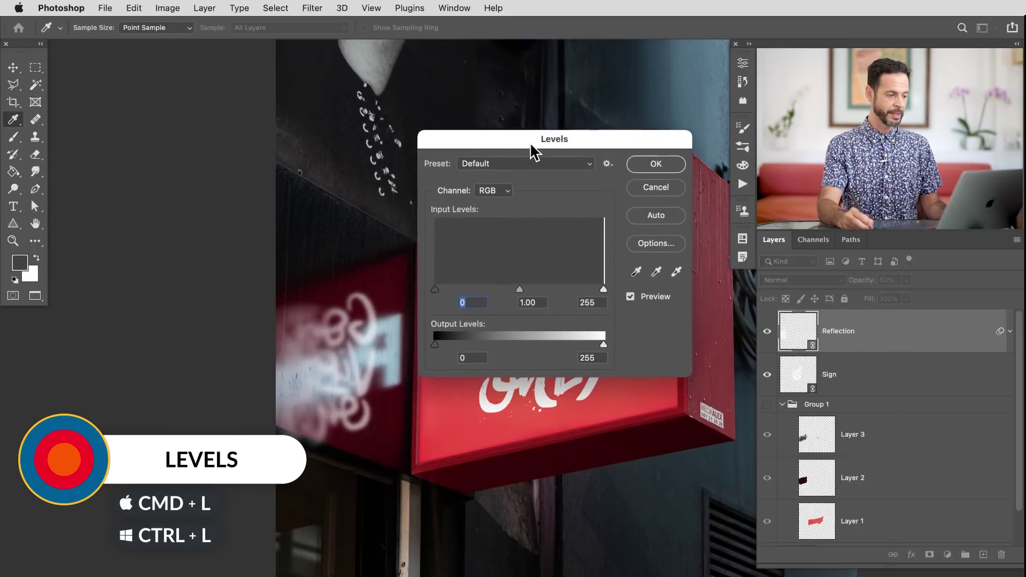
pyautogui.click(505, 193)
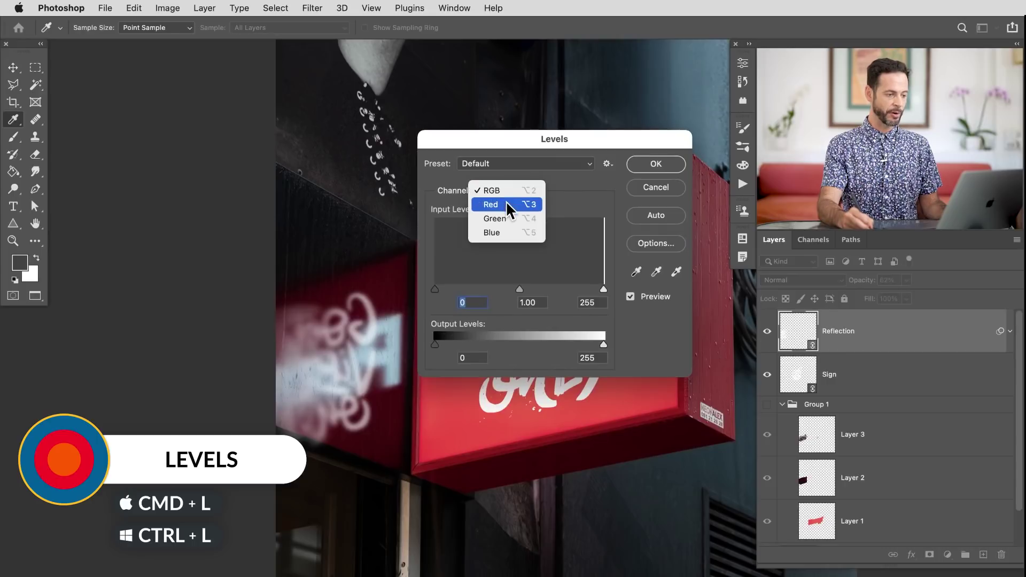
pyautogui.click(505, 205)
pyautogui.moveTo(586, 353); pyautogui.dragTo(566, 354)
pyautogui.click(505, 193)
pyautogui.click(494, 203)
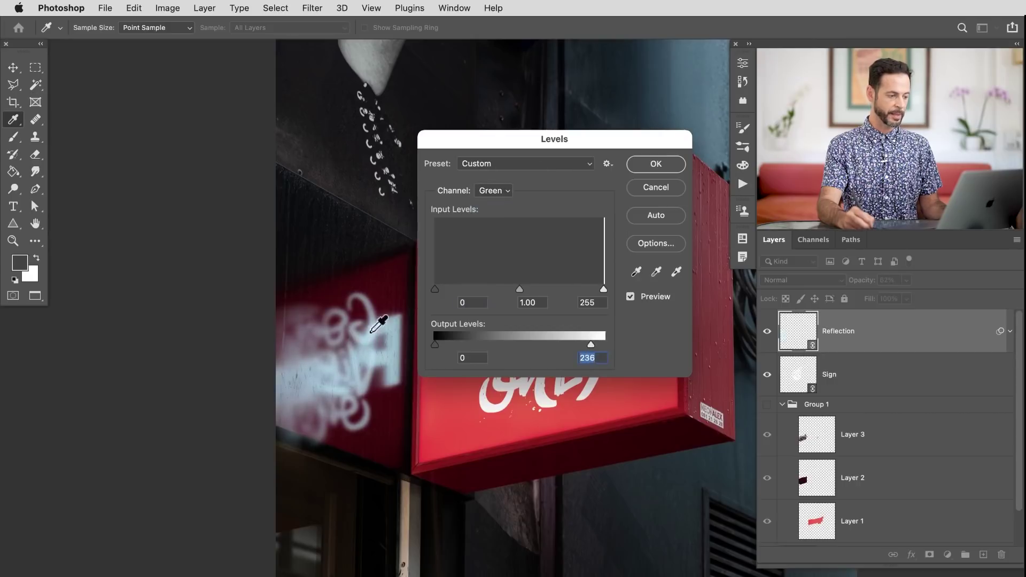
pyautogui.click(655, 164)
pyautogui.press('v')
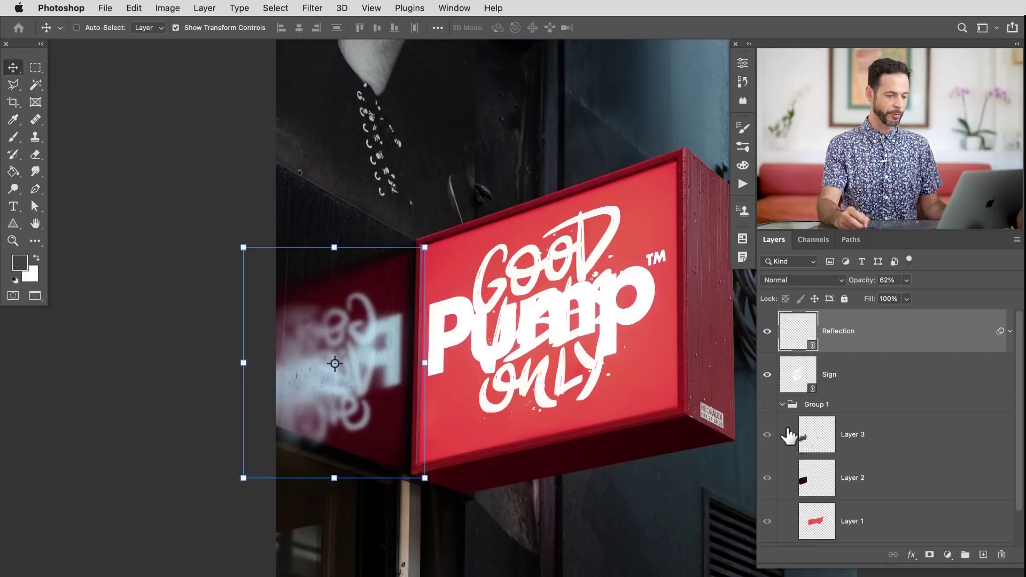
# Toggle Group 1 on and off to compare the new reflection's colour with the original Pump reflection
pyautogui.click(768, 405)
pyautogui.click(769, 406)
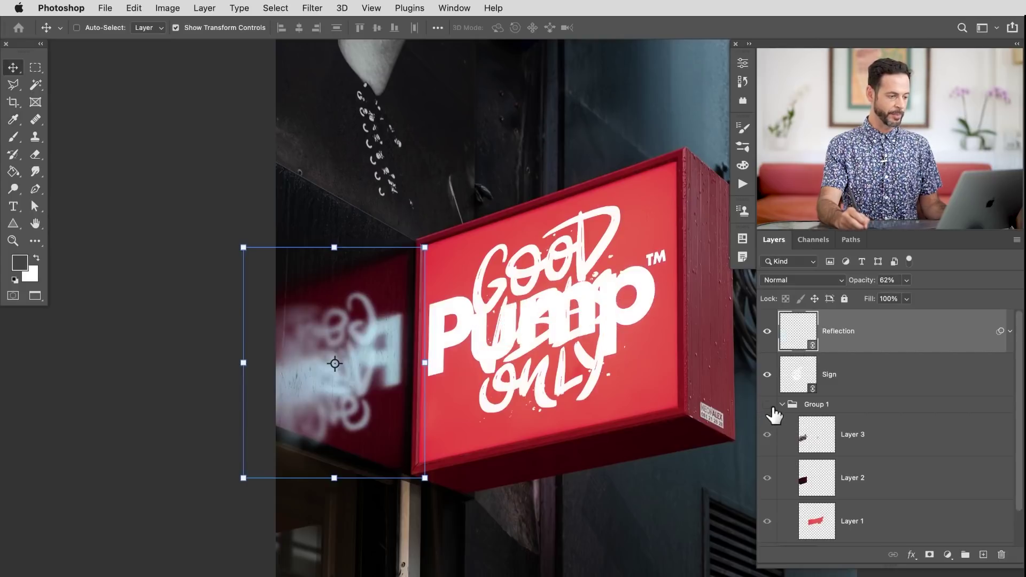
pyautogui.click(768, 407)
pyautogui.click(768, 406)
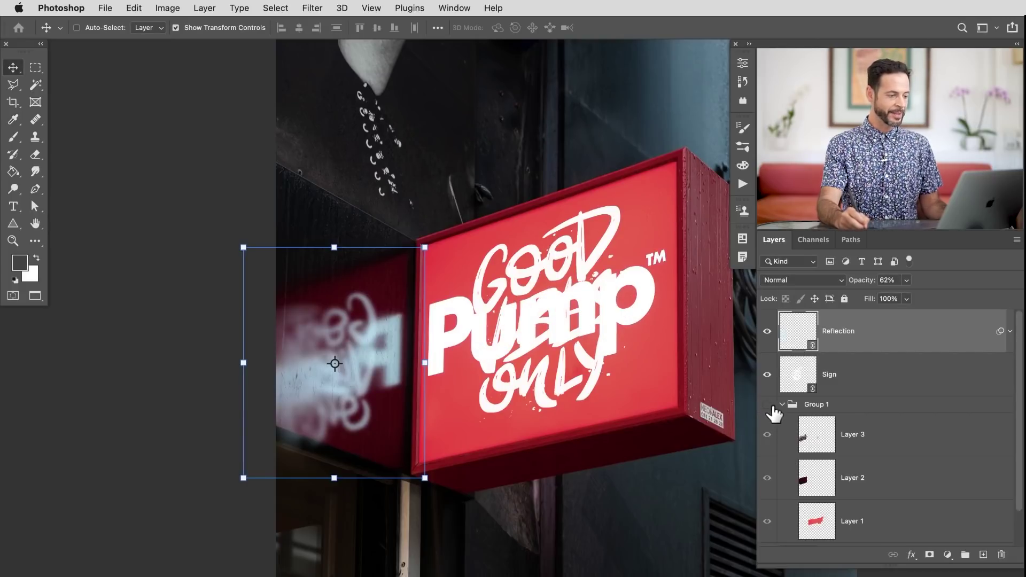
# Shift the Reflection logo slightly toward the sign and upward over the original reflection, and show Group 1 again
pyautogui.moveTo(303, 396); pyautogui.dragTo(423, 386)
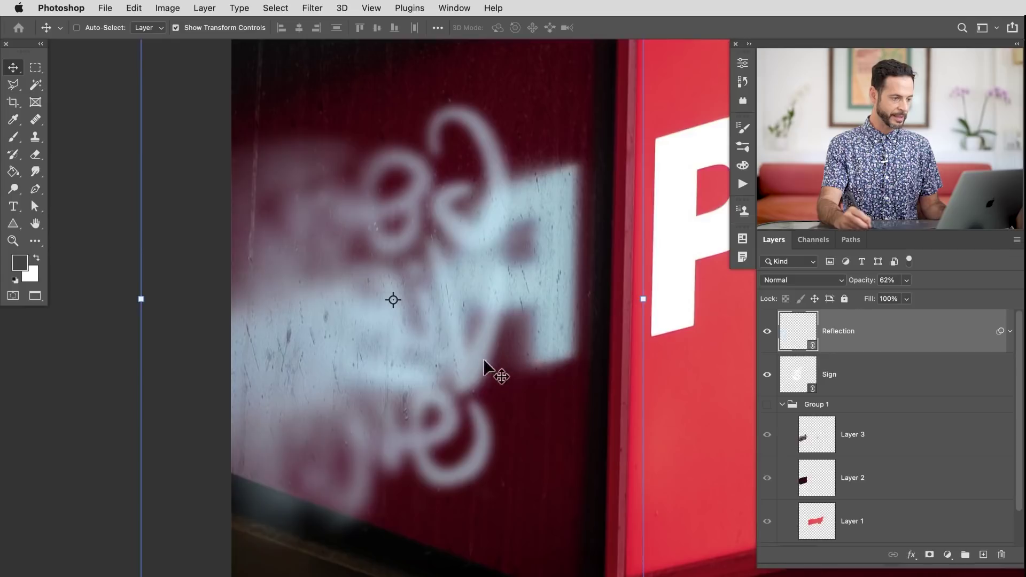
pyautogui.moveTo(497, 384); pyautogui.dragTo(508, 374)
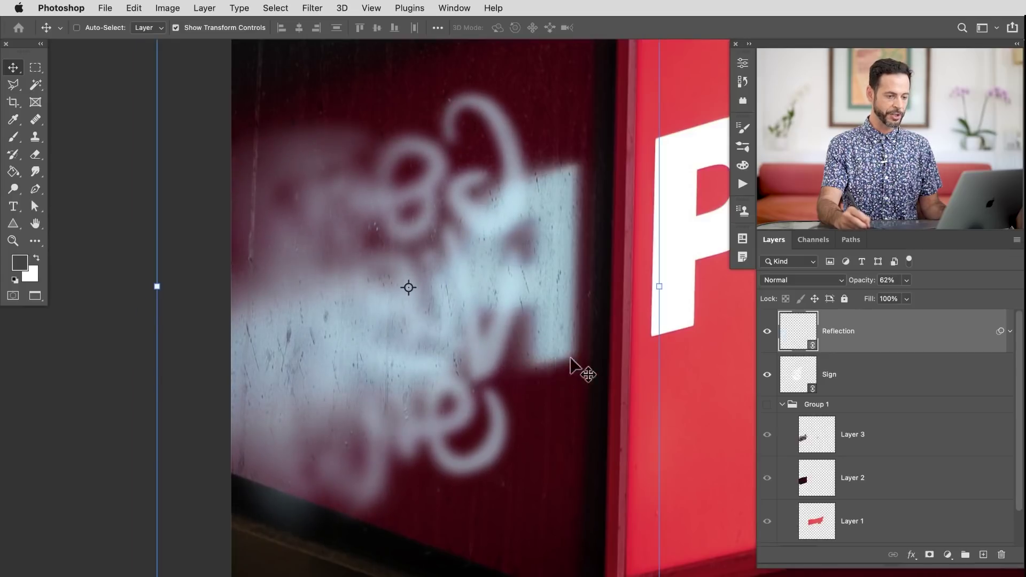
pyautogui.click(768, 406)
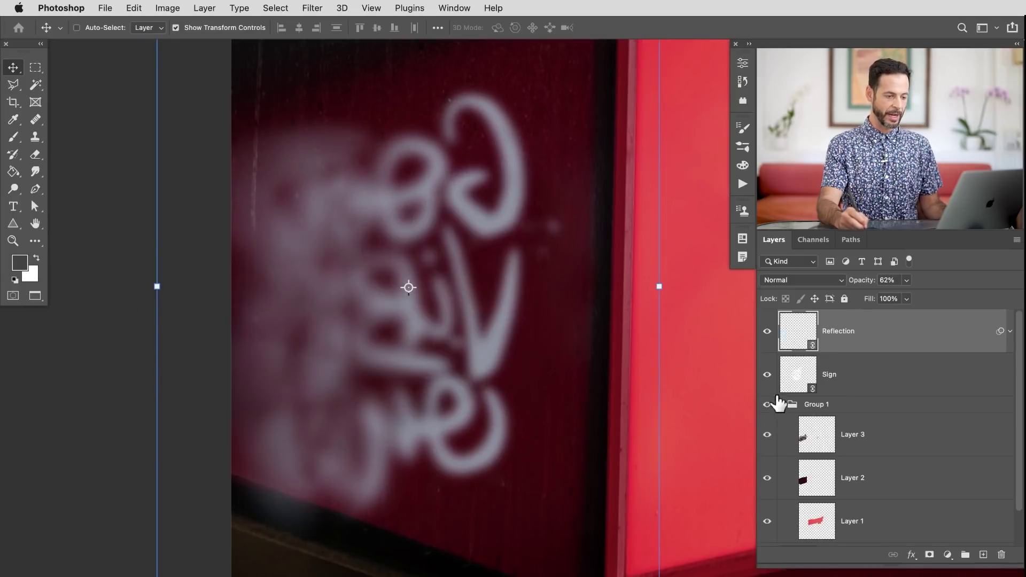
# In the Reflection layer's blending options, split the Underlying Layer shadow slider to 0 / 27 and set opacity to 51%
pyautogui.doubleClick(897, 337)
pyautogui.moveTo(485, 227); pyautogui.dragTo(342, 210)
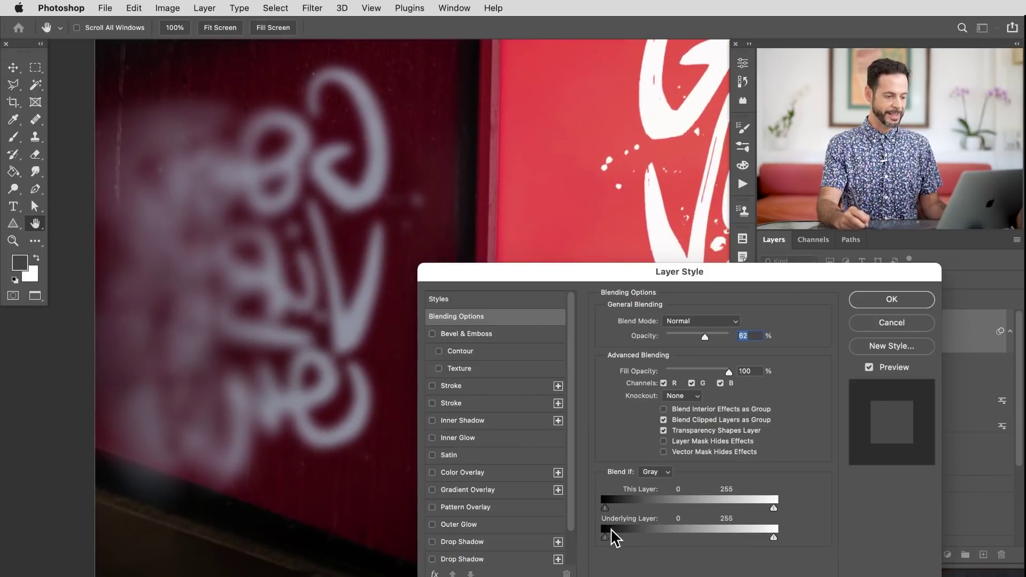
pyautogui.press('alt')
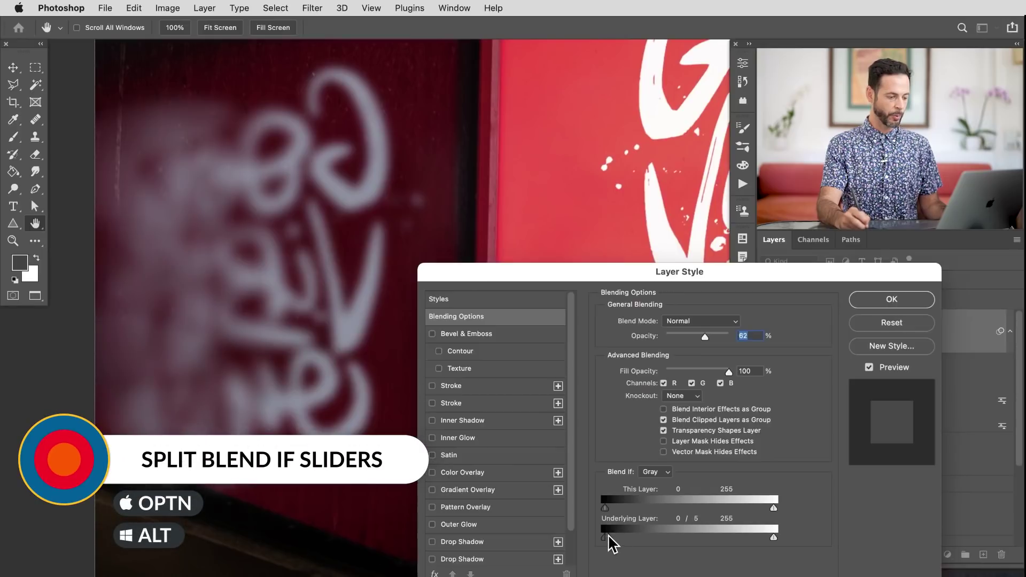
pyautogui.moveTo(620, 536); pyautogui.dragTo(624, 530)
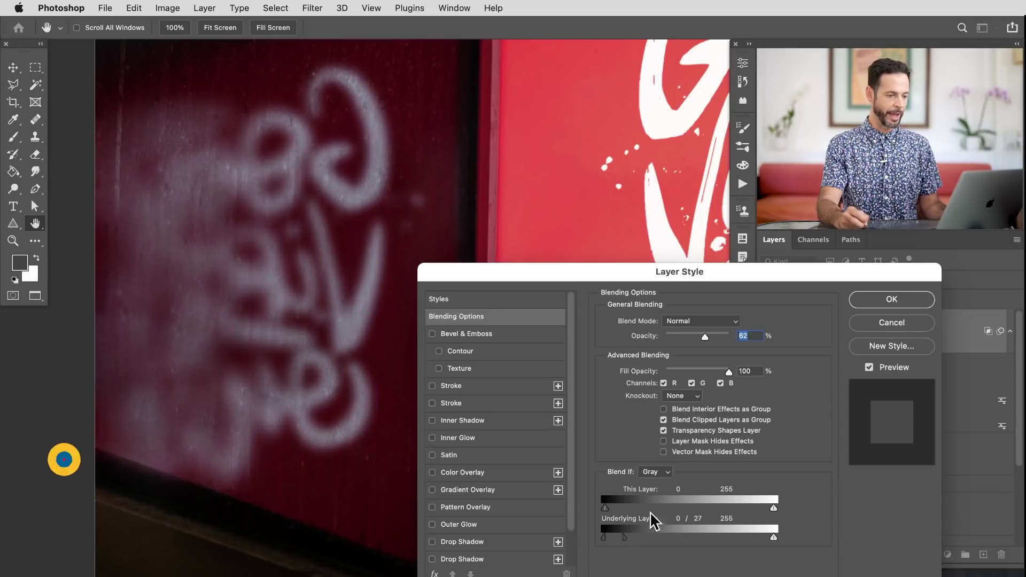
pyautogui.moveTo(704, 337); pyautogui.dragTo(697, 336)
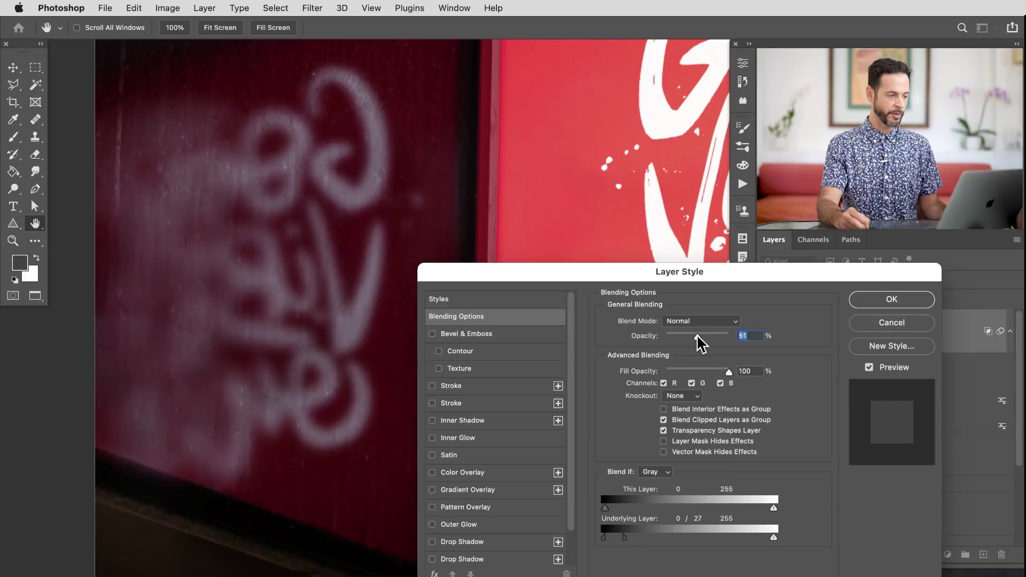
pyautogui.click(881, 300)
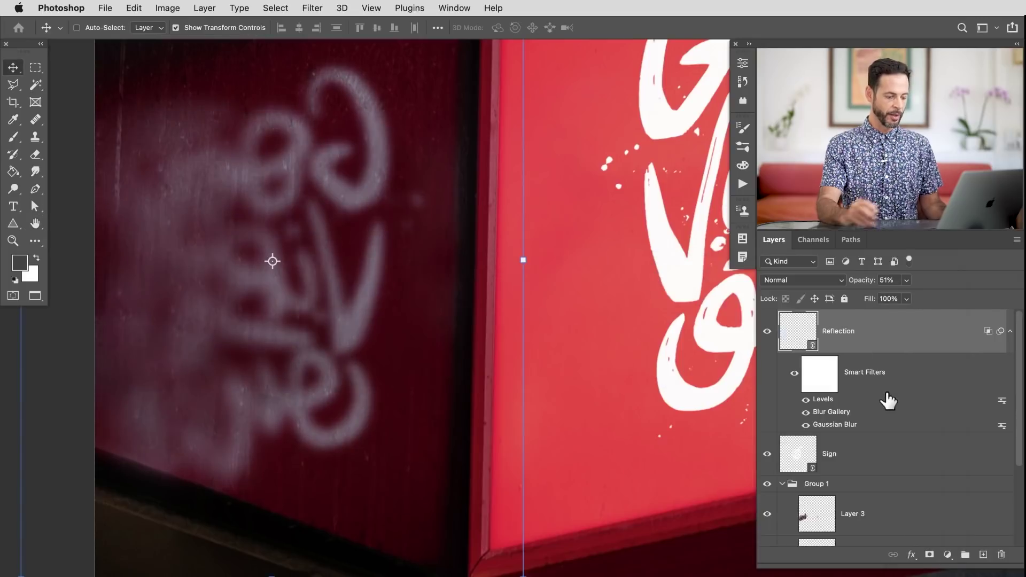
# Add a layer mask to Reflection and paint black with a 72 px brush to hide the reflection spilling over the dark lower frame
pyautogui.press('super+alt+m')
pyautogui.press('b')
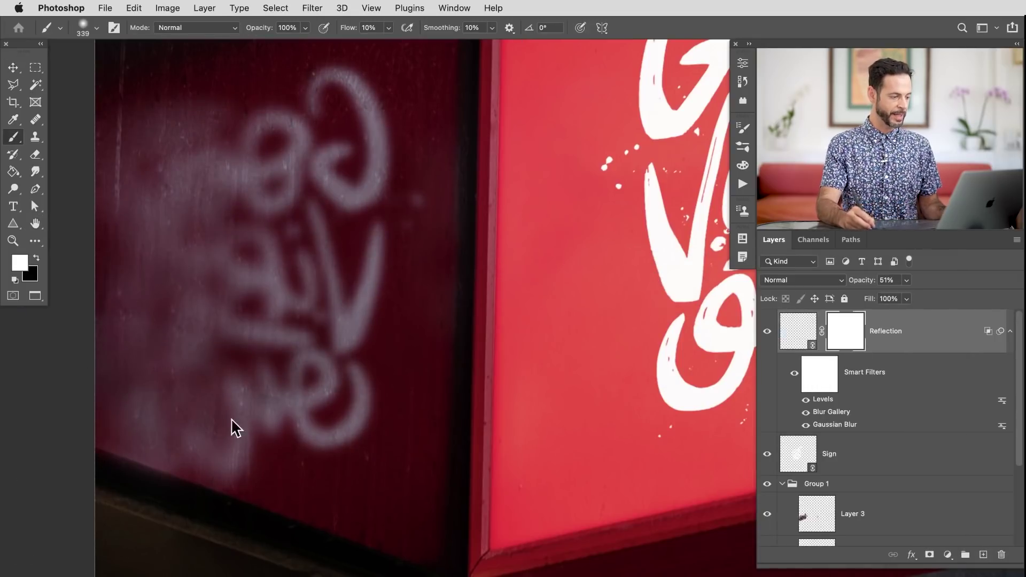
pyautogui.moveTo(253, 447); pyautogui.dragTo(55, 352)
pyautogui.moveTo(159, 518); pyautogui.dragTo(125, 504)
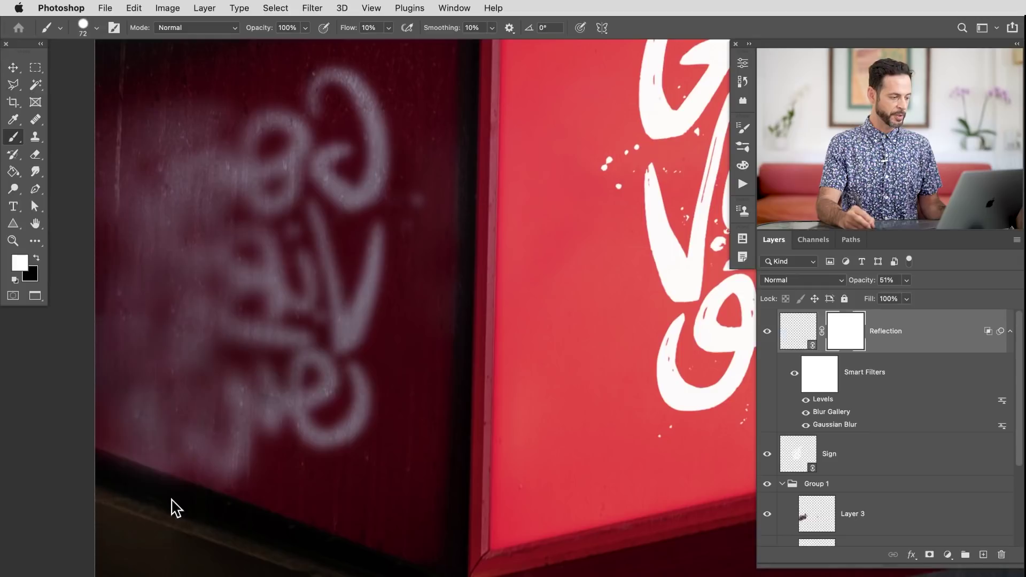
pyautogui.press('x')
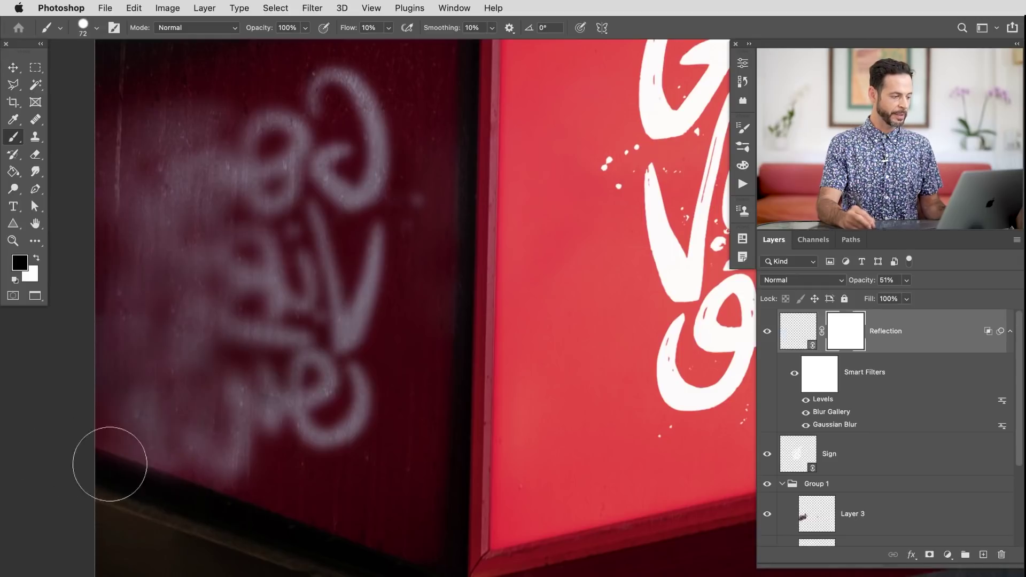
pyautogui.moveTo(216, 529); pyautogui.dragTo(104, 496)
pyautogui.moveTo(449, 475)
pyautogui.mouseDown()
pyautogui.moveTo(396, 470)
pyautogui.moveTo(330, 520)
pyautogui.mouseUp()
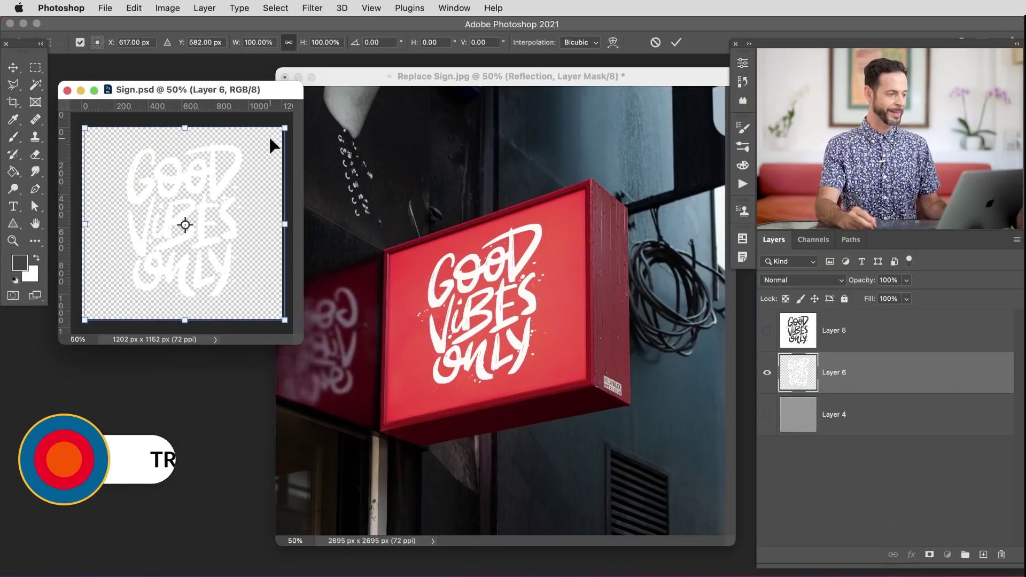
# Scale the logo on Layer 6 down about its centre in Sign.psd and save, undo the scaling and save again
pyautogui.moveTo(285, 129); pyautogui.dragTo(247, 161)
pyautogui.press('Return')
pyautogui.press('b')
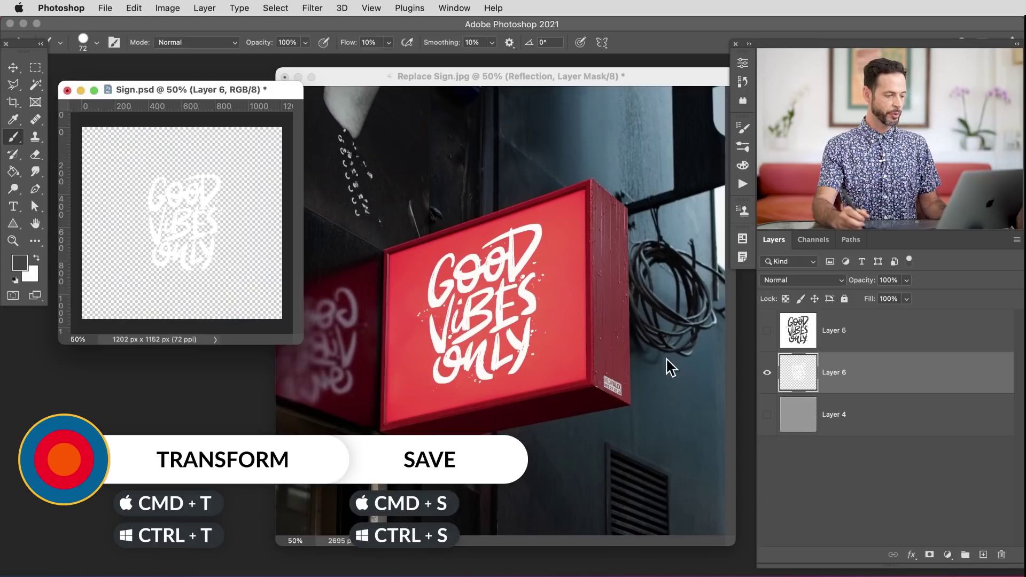
pyautogui.press('super+s')
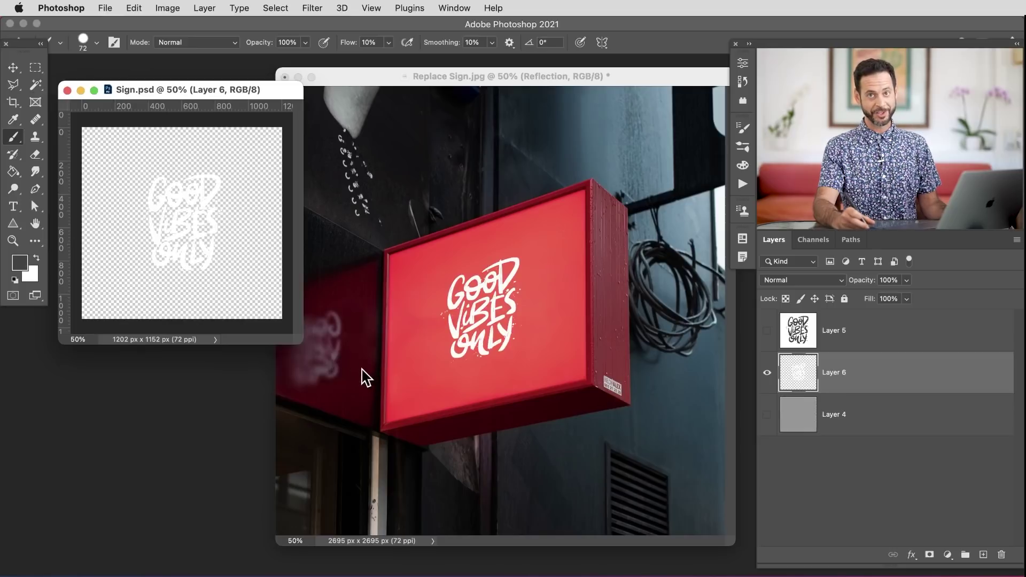
pyautogui.press('super+z')
pyautogui.press('super+s')
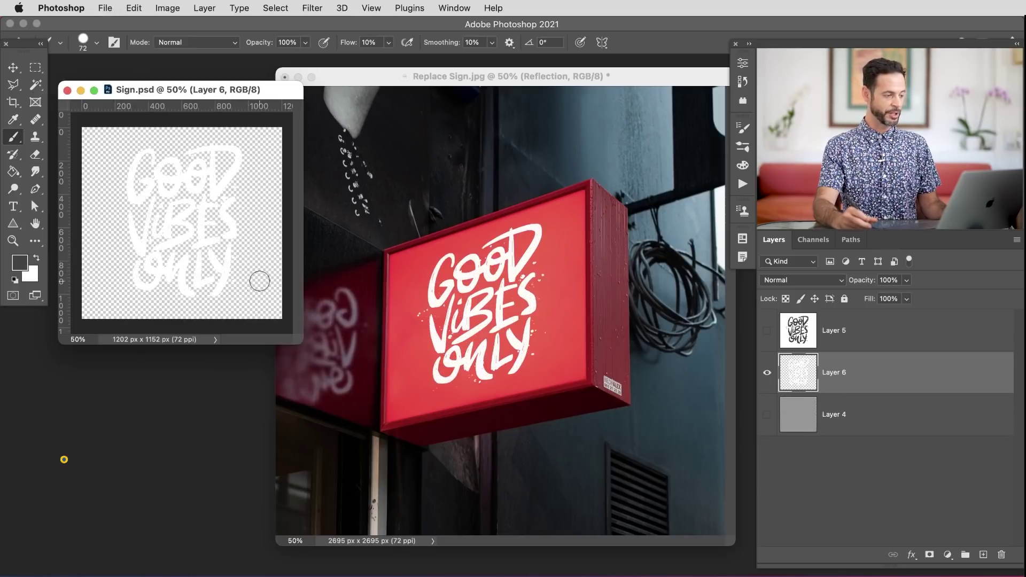
# Add a new layer clipped to Layer 6 in Sign.psd, scribble black diagonal brush strokes across the logo and save
pyautogui.press('shift+alt+super+n')
pyautogui.press('alt+super+g')
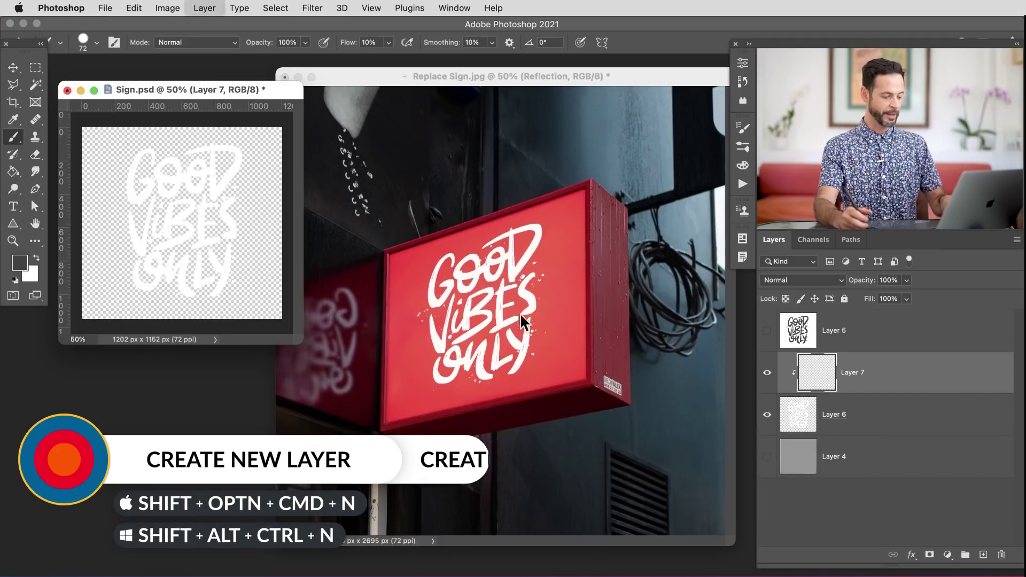
pyautogui.press('d')
pyautogui.moveTo(103, 239)
pyautogui.mouseDown()
pyautogui.moveTo(136, 230)
pyautogui.moveTo(209, 242)
pyautogui.moveTo(261, 229)
pyautogui.moveTo(98, 298)
pyautogui.moveTo(124, 236)
pyautogui.moveTo(197, 187)
pyautogui.mouseUp()
pyautogui.press('super+s')
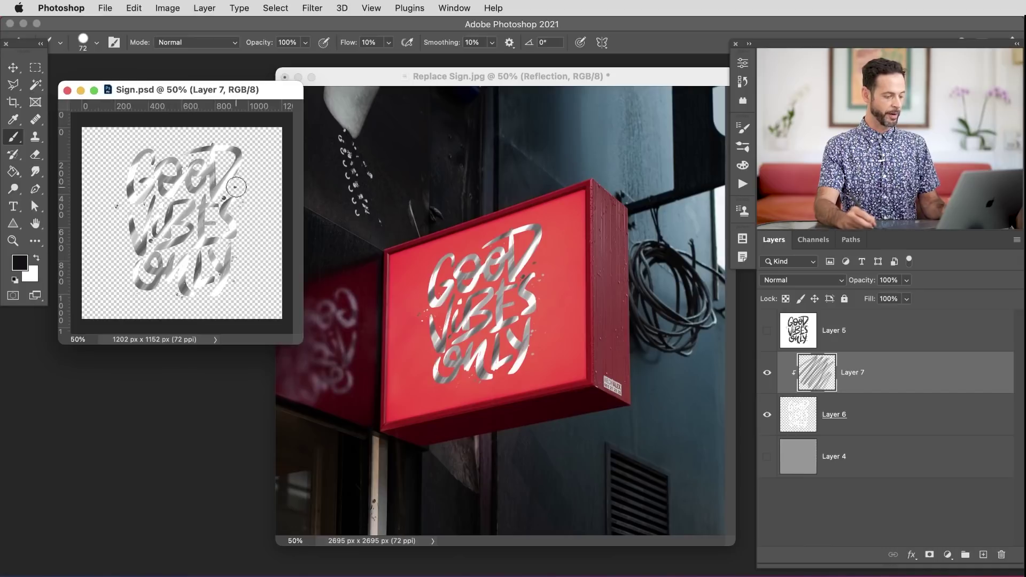
# Switch from the Paint Bucket to the Gradient tool and load the Blue_24 preset from the Blues group
pyautogui.press('g')
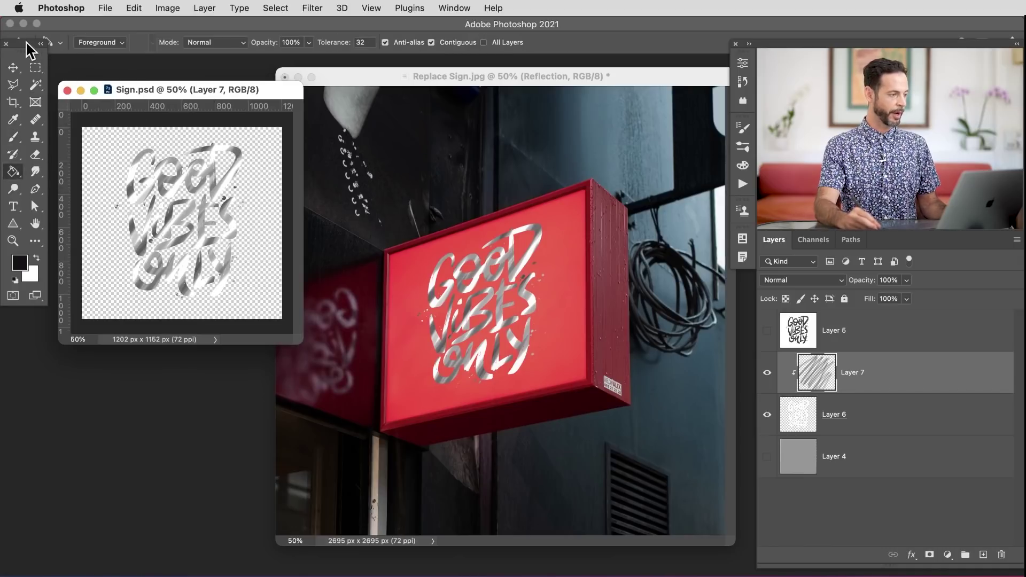
pyautogui.moveTo(27, 46); pyautogui.dragTo(27, 62)
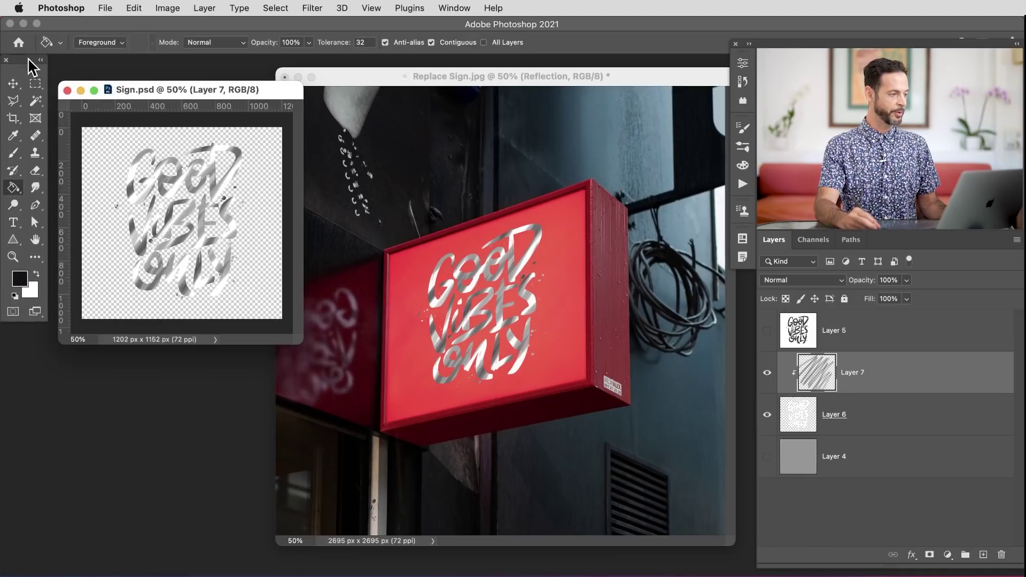
pyautogui.click(123, 44)
pyautogui.click(71, 46)
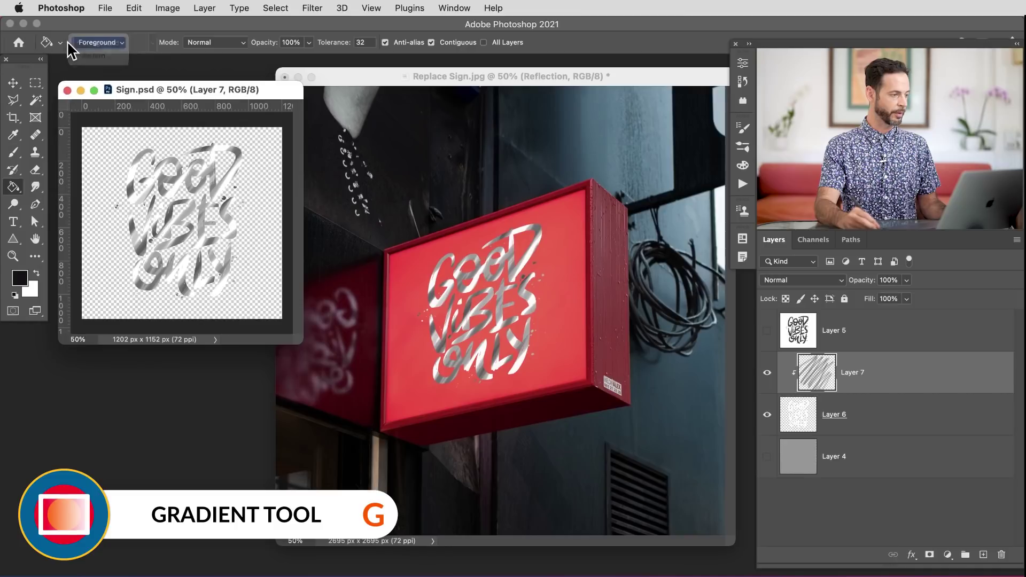
pyautogui.rightClick(13, 187)
pyautogui.click(73, 181)
pyautogui.click(114, 44)
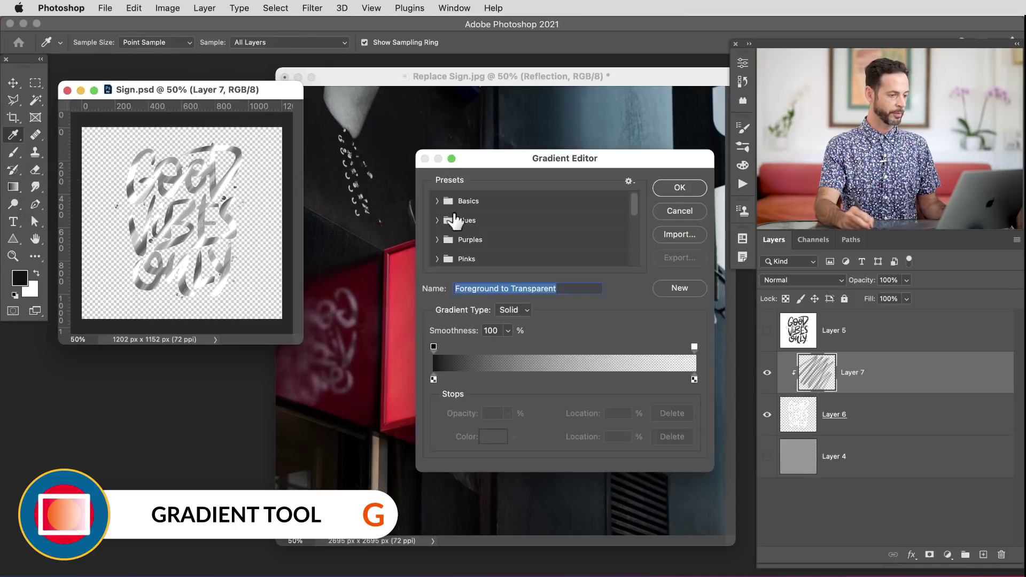
pyautogui.click(438, 220)
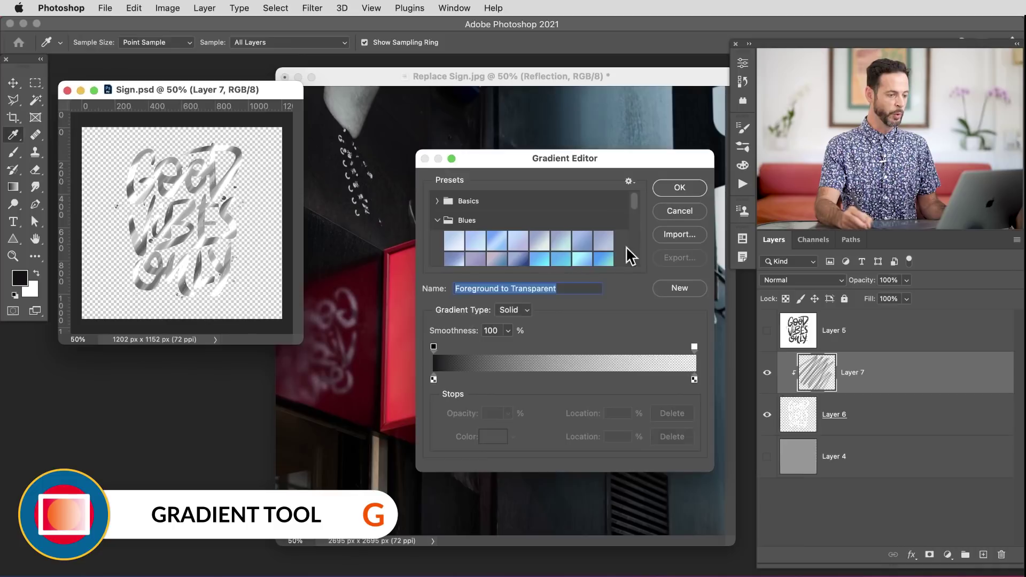
pyautogui.scroll(-2, 634, 214)
pyautogui.click(606, 255)
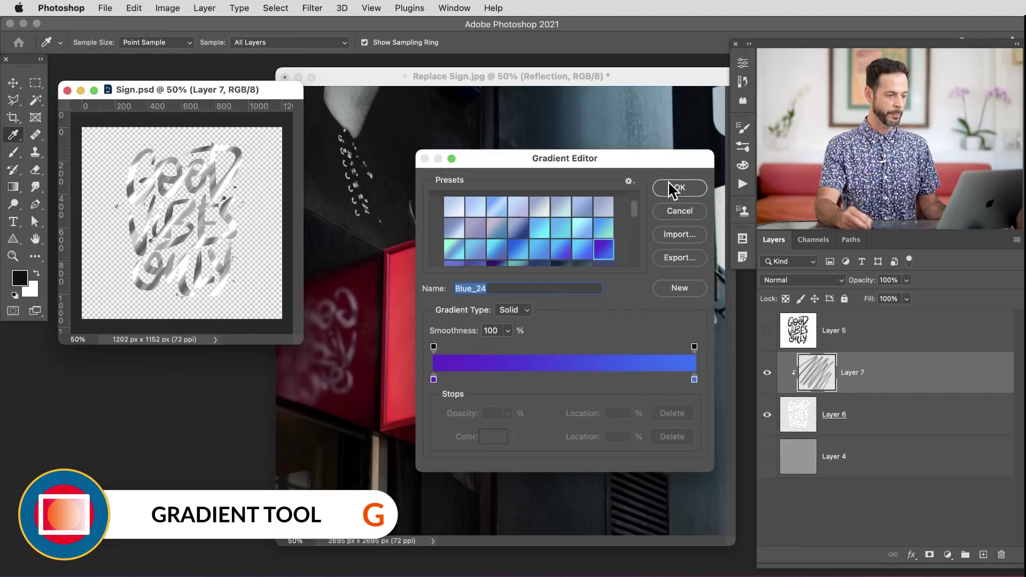
pyautogui.click(679, 187)
# Draw a top-to-bottom linear gradient across the logo on Layer 7 and save Sign.psd
pyautogui.moveTo(188, 143); pyautogui.dragTo(176, 294)
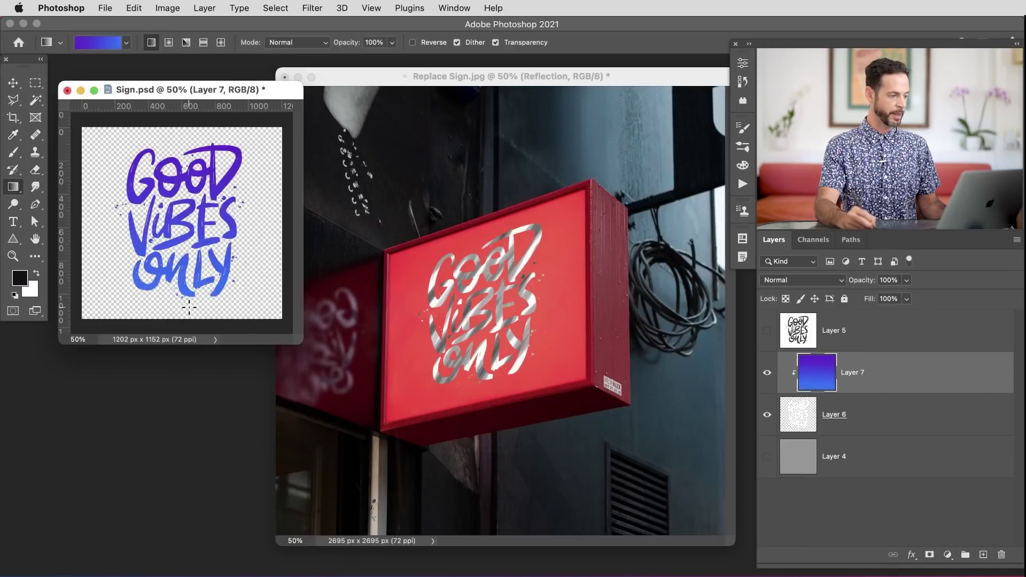
pyautogui.press('super+s')
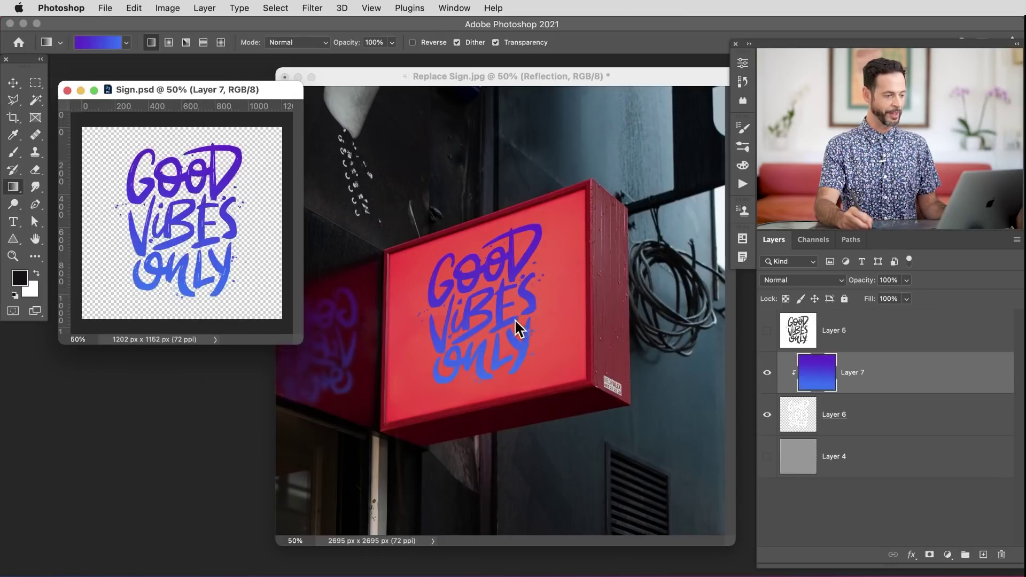
# Hide Layer 7 in Sign.psd, save the file, and bring the Replace Sign.jpg document to the front
pyautogui.click(764, 375)
pyautogui.press('super+s')
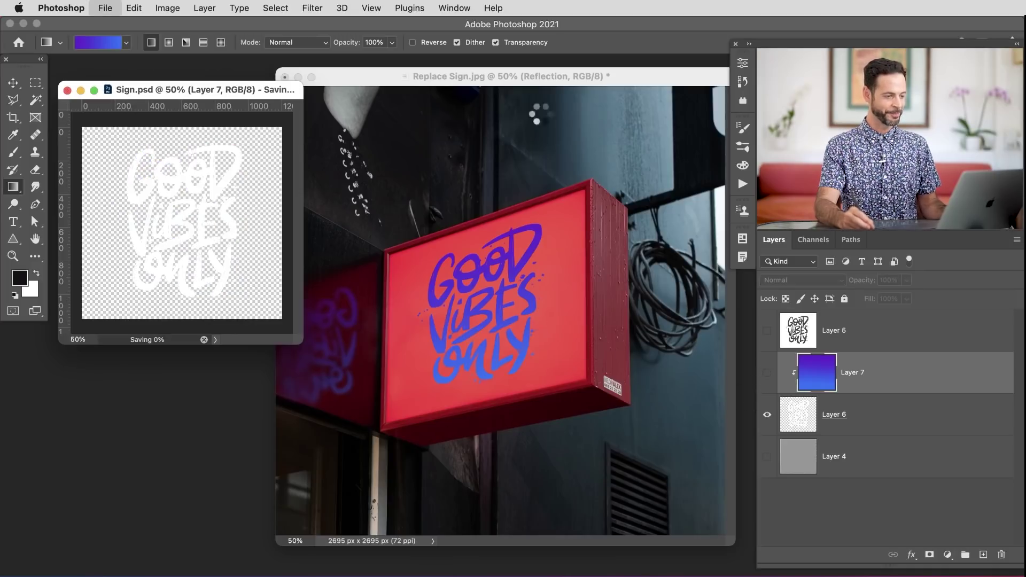
pyautogui.moveTo(625, 78); pyautogui.dragTo(570, 77)
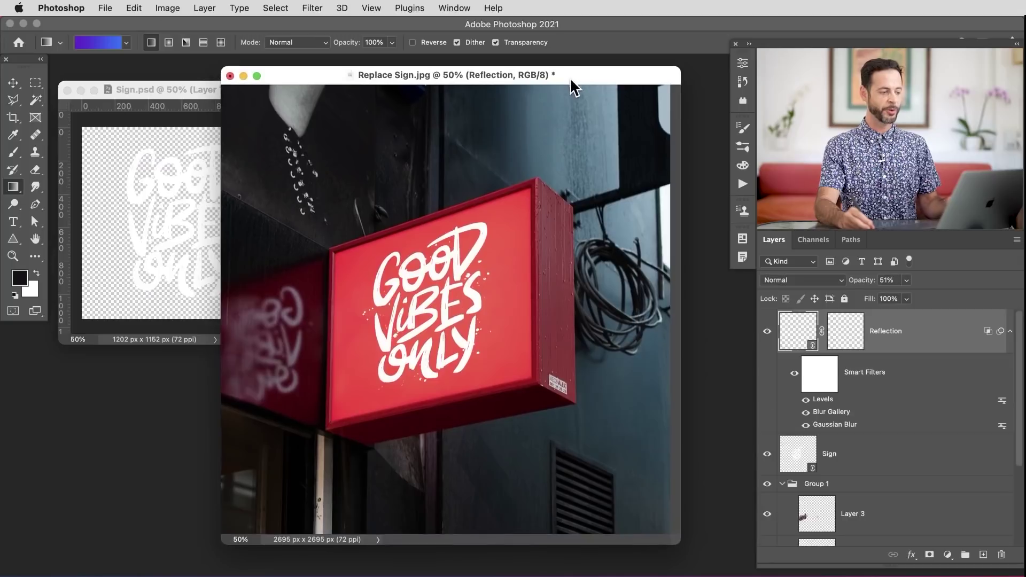